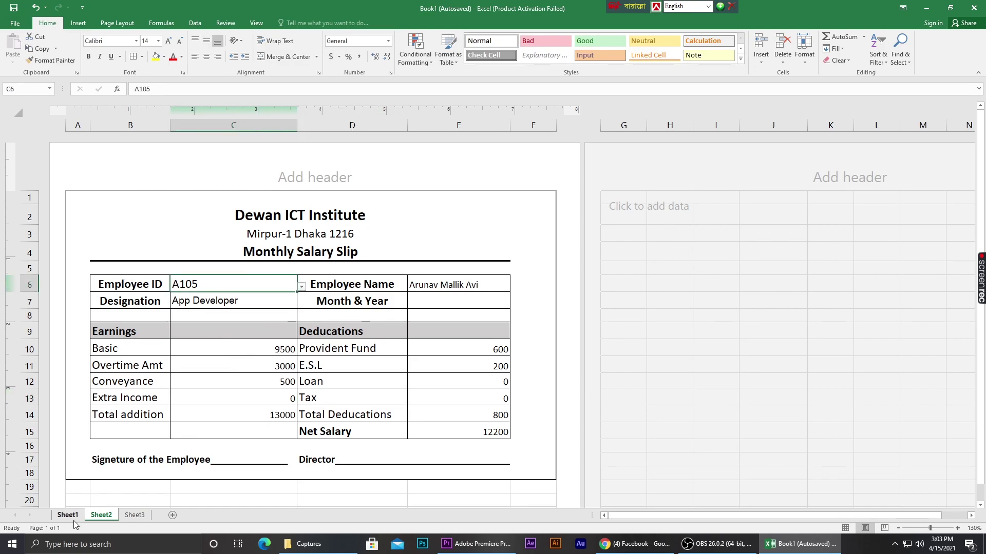
# Step: Examine the completed salary slip's employee details, Earnings and Deductions labels, and the E.S.L amount formula
pyautogui.moveTo(123, 291); pyautogui.dragTo(126, 303)
pyautogui.moveTo(348, 283); pyautogui.dragTo(348, 304)
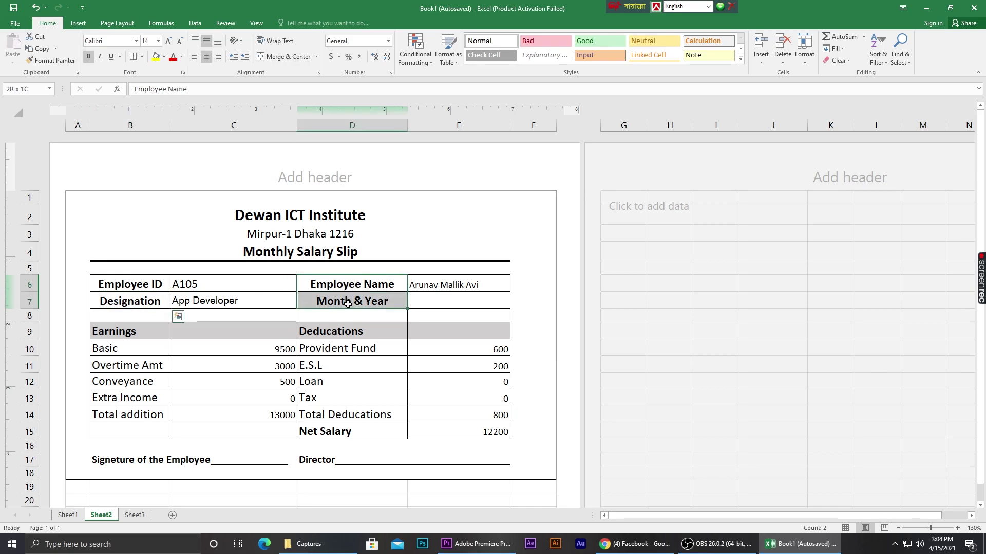
pyautogui.moveTo(111, 330); pyautogui.dragTo(116, 432)
pyautogui.moveTo(342, 329); pyautogui.dragTo(341, 432)
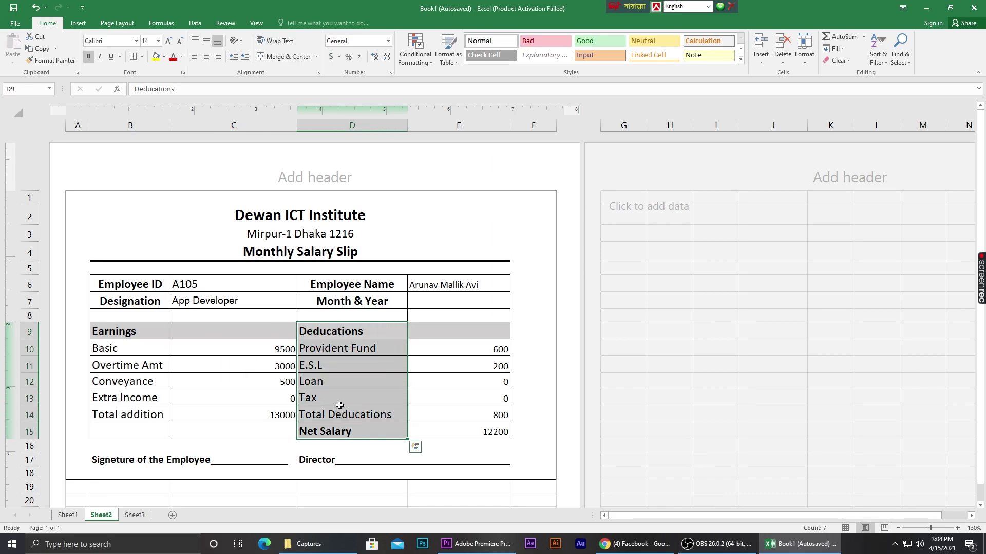
pyautogui.click(482, 367)
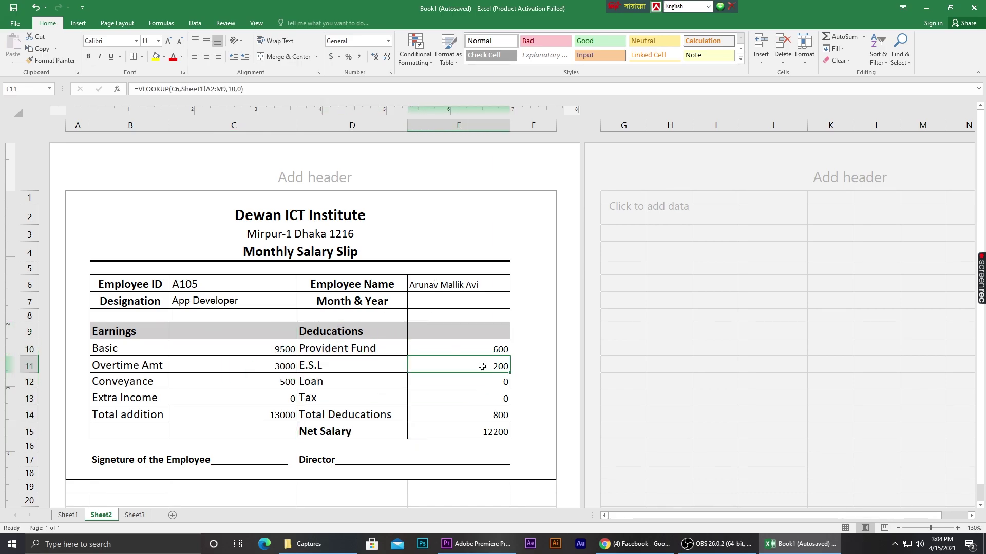
# Step: Choose employee A106 from the Employee ID dropdown list on the completed salary slip
pyautogui.click(276, 288)
pyautogui.click(305, 287)
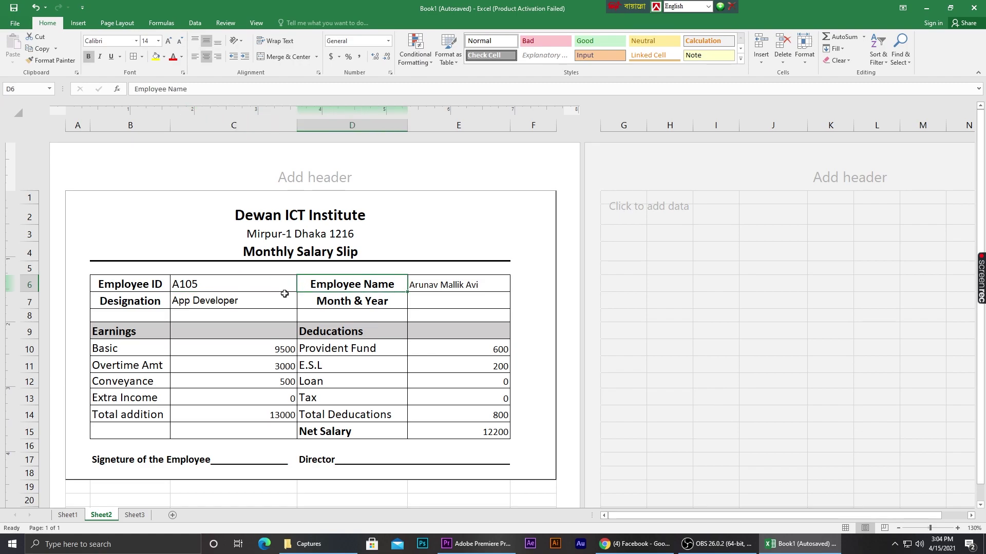
pyautogui.click(287, 283)
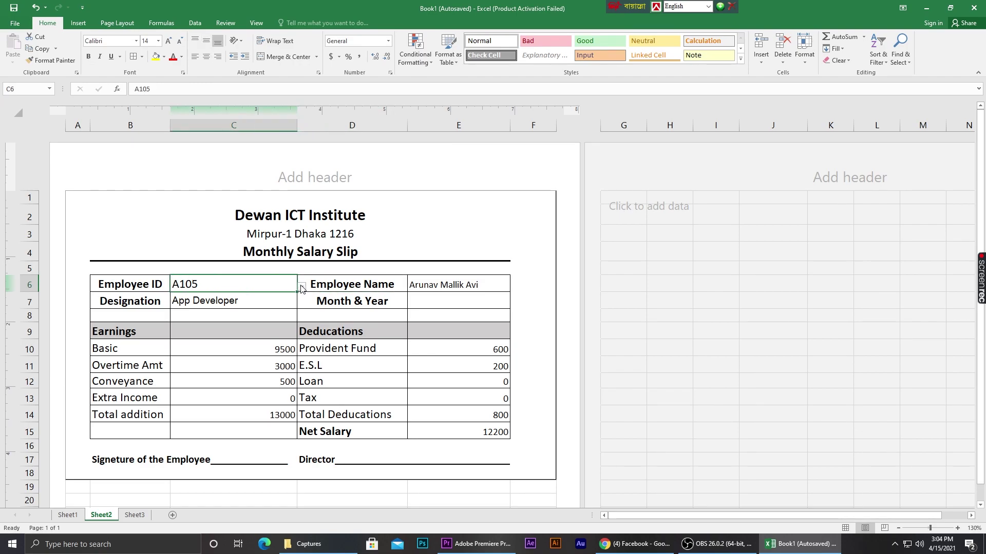
pyautogui.click(302, 288)
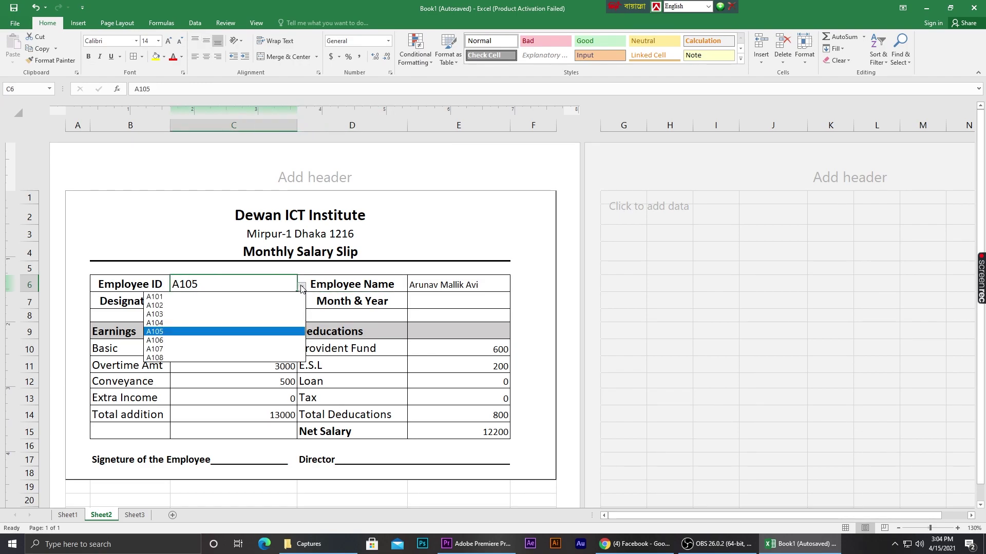
pyautogui.click(247, 340)
pyautogui.click(265, 387)
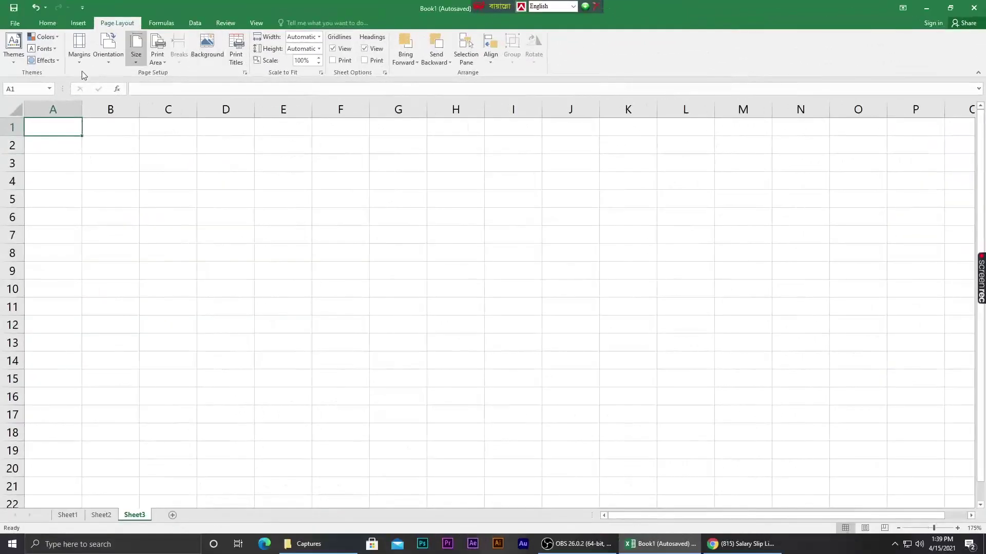
# Step: Display the blank Sheet3 in Page Layout view
pyautogui.scroll(-4, 166, 200)
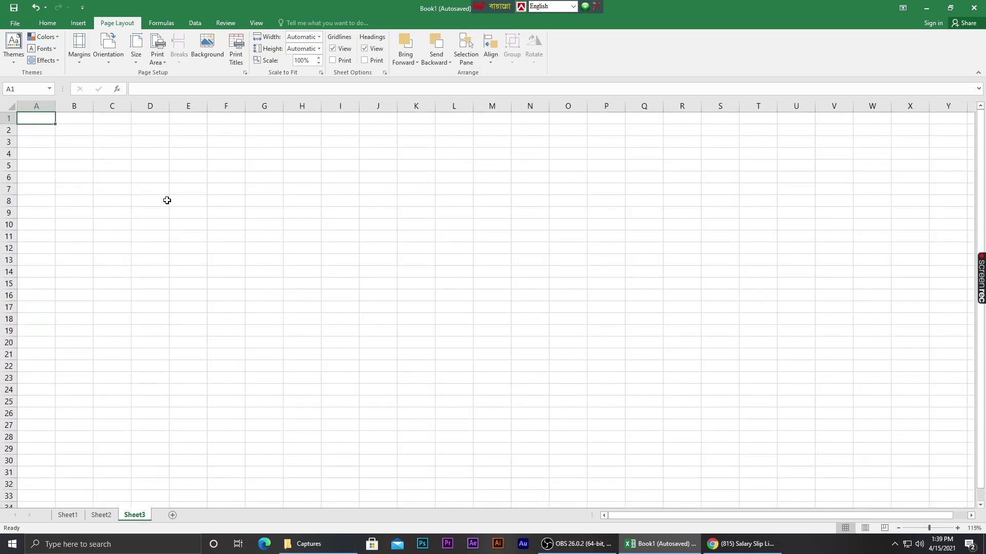
pyautogui.click(161, 23)
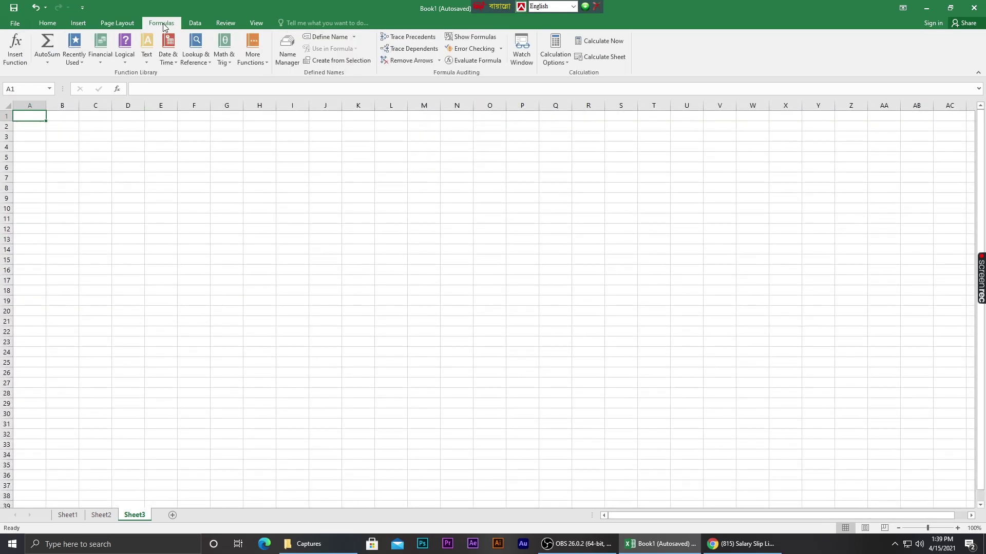
pyautogui.click(112, 23)
pyautogui.click(47, 23)
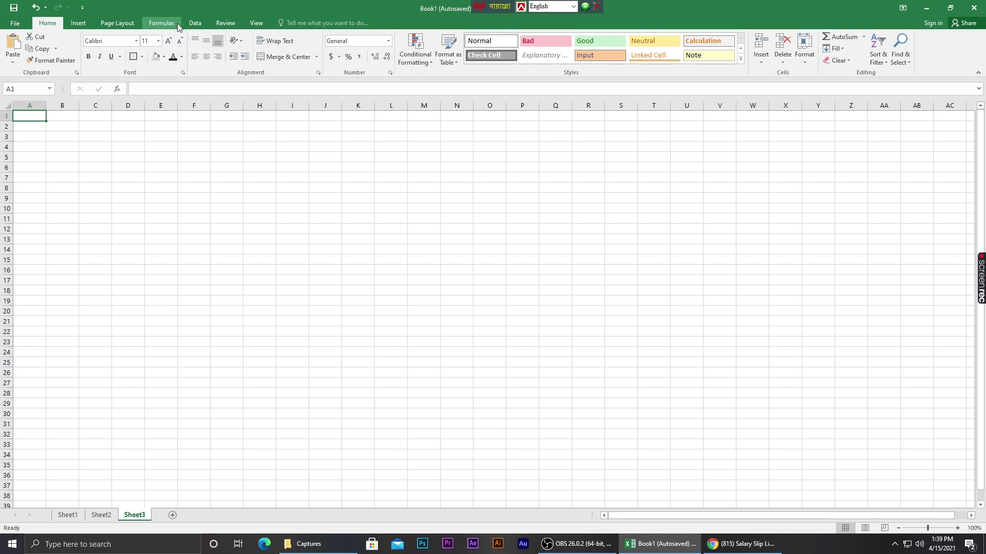
pyautogui.click(257, 23)
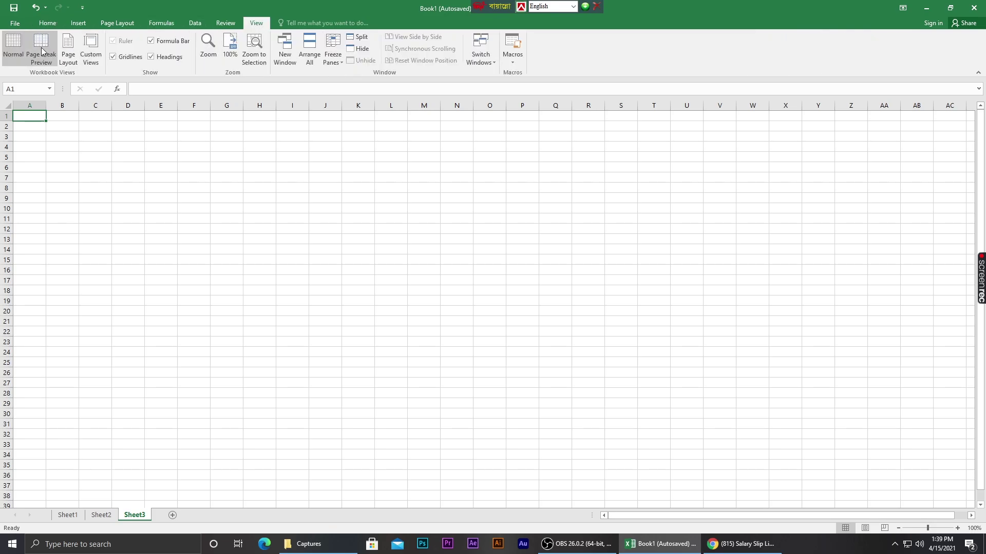
pyautogui.click(67, 61)
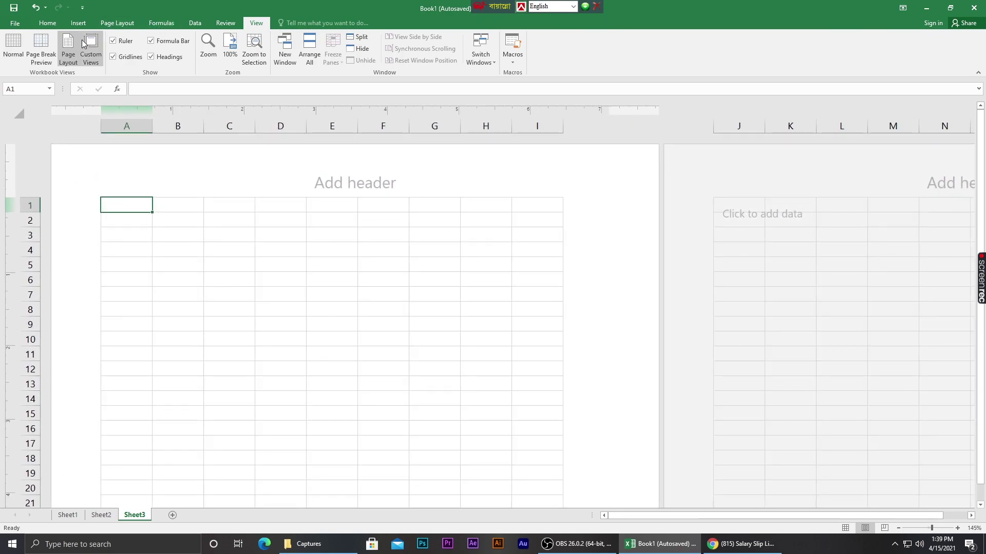
# Step: Set the page margins to Narrow and the paper size to A4
pyautogui.click(117, 23)
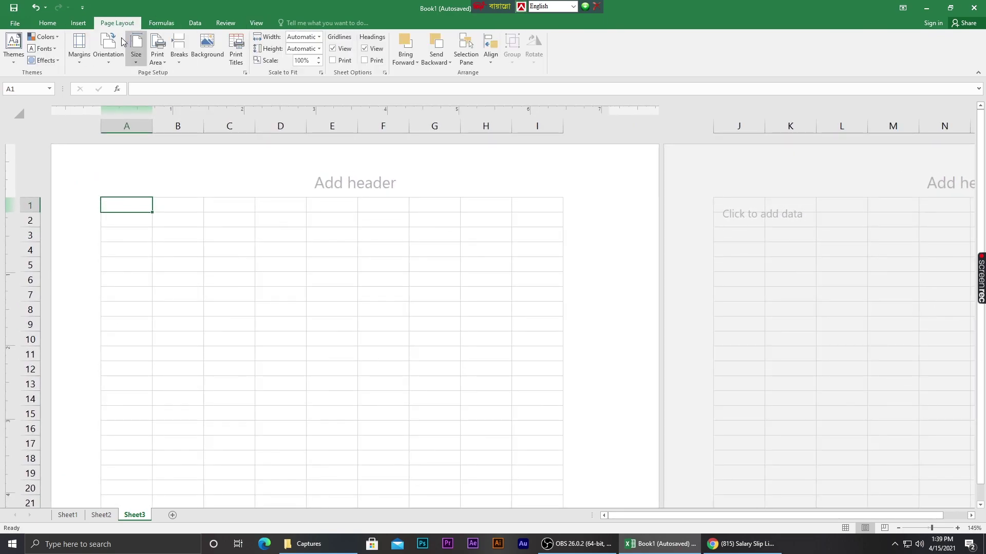
pyautogui.click(85, 60)
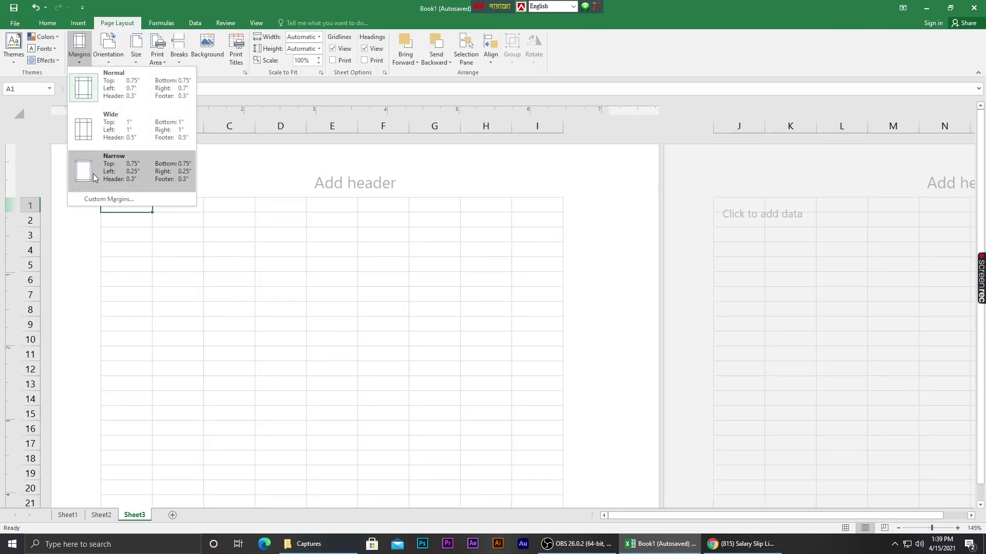
pyautogui.click(94, 176)
pyautogui.click(136, 58)
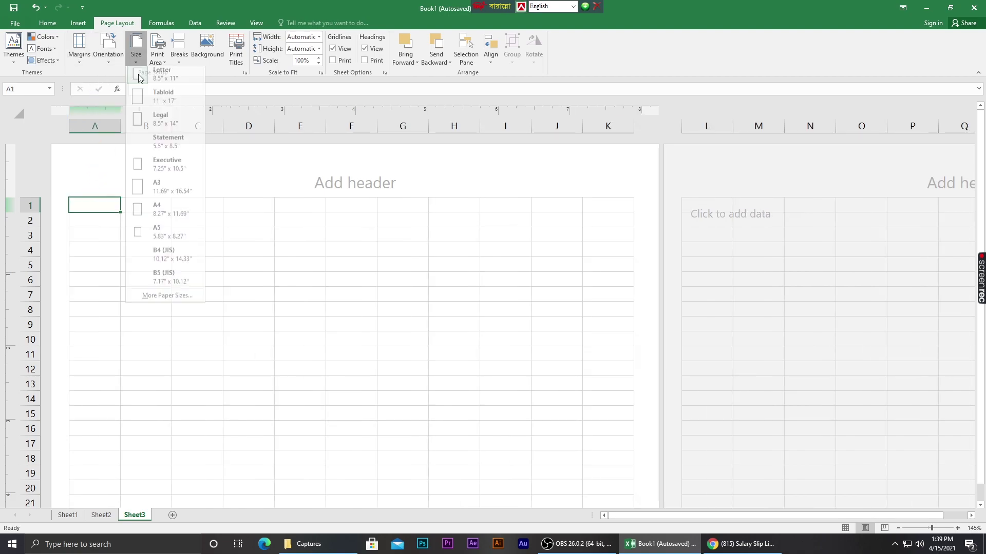
pyautogui.click(140, 218)
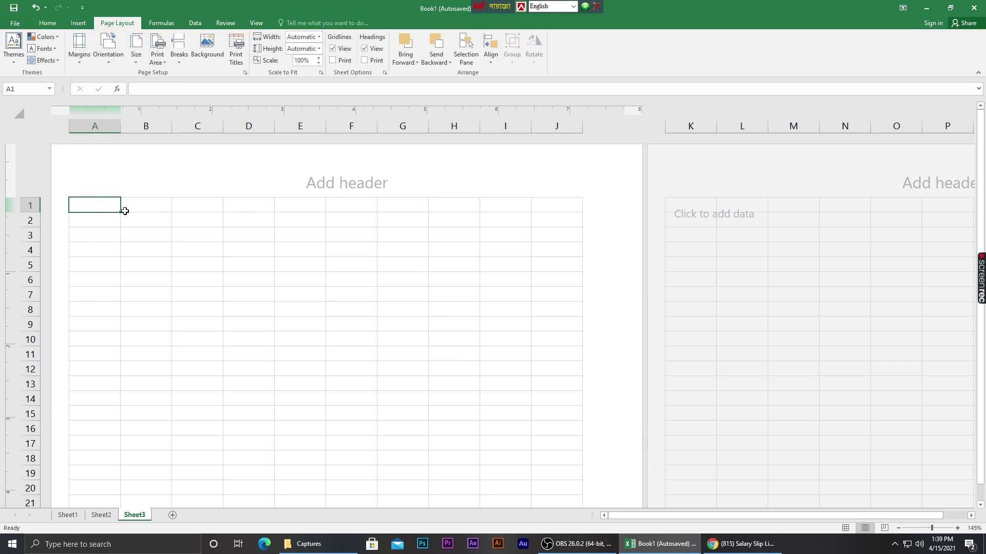
# Step: Narrow column A to a thin margin and widen columns B through E for the salary slip
pyautogui.moveTo(121, 125); pyautogui.dragTo(196, 128)
pyautogui.moveTo(247, 126); pyautogui.dragTo(523, 128)
pyautogui.moveTo(195, 126)
pyautogui.mouseDown()
pyautogui.moveTo(215, 131)
pyautogui.moveTo(185, 127)
pyautogui.mouseUp()
# Step: Merge and center B2:E2 and enter the title "Dewan ICT Institute" in bold 18-point text
pyautogui.click(137, 220)
pyautogui.moveTo(138, 220); pyautogui.dragTo(473, 221)
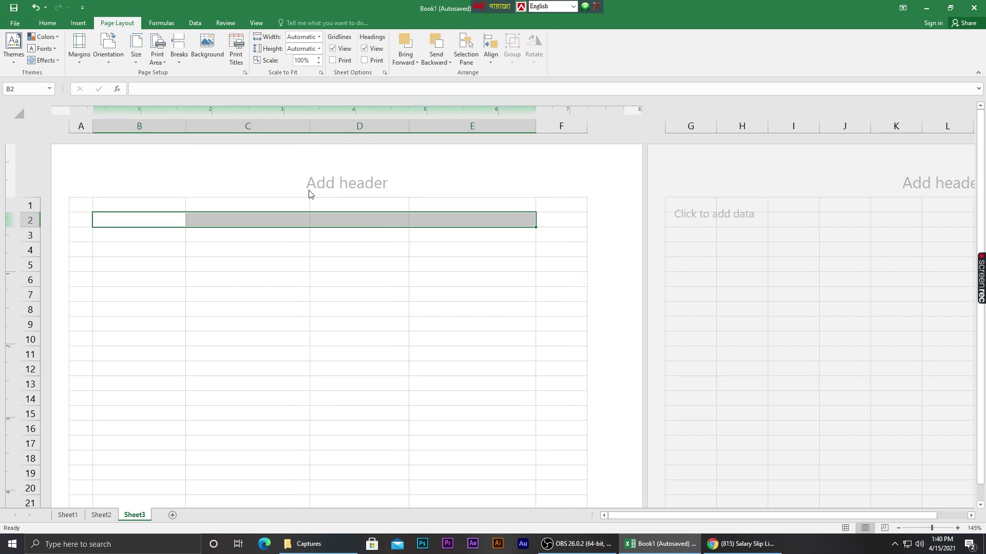
pyautogui.click(47, 23)
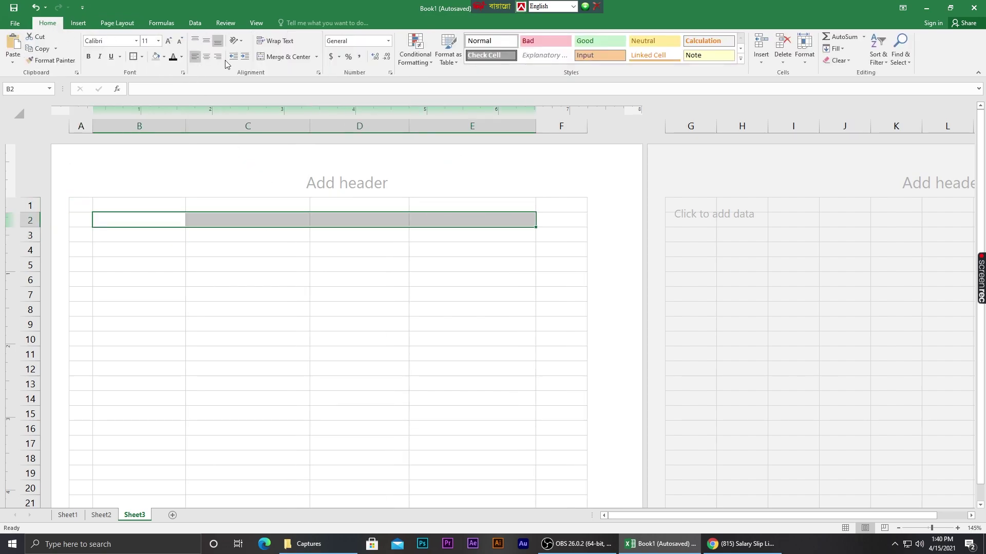
pyautogui.click(285, 56)
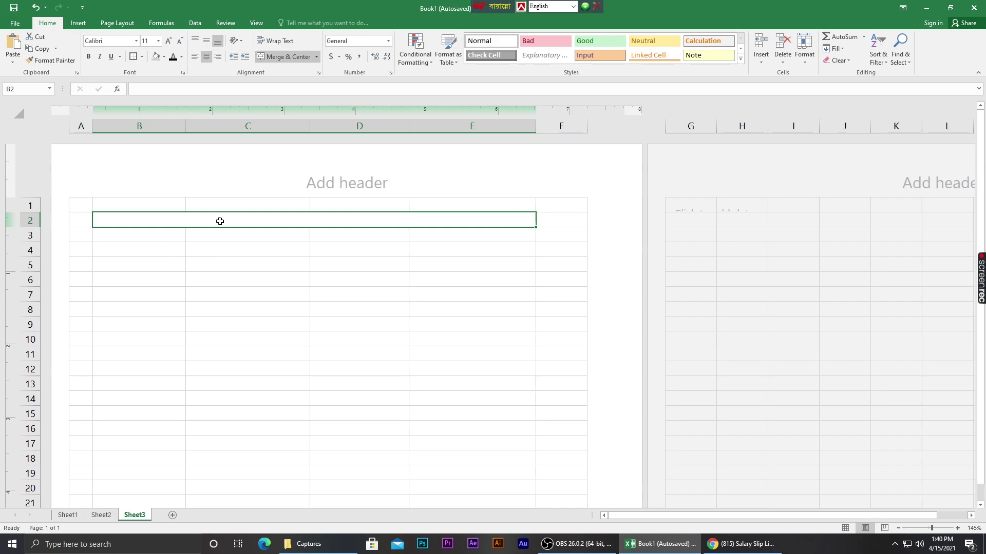
pyautogui.write('Dewan ICT Institute')
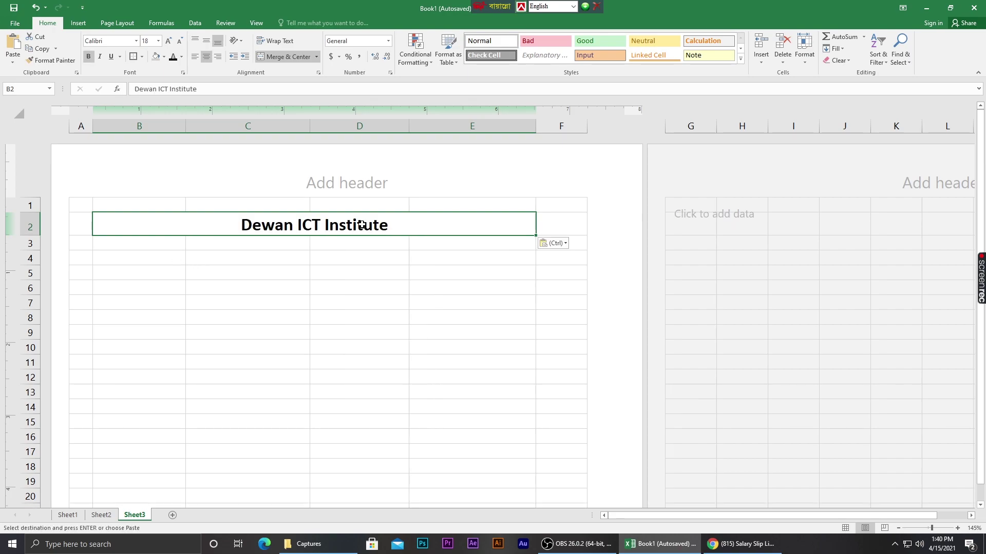
# Step: Merge and center B3:E3 below the title and enter the institute's address
pyautogui.click(180, 252)
pyautogui.click(163, 246)
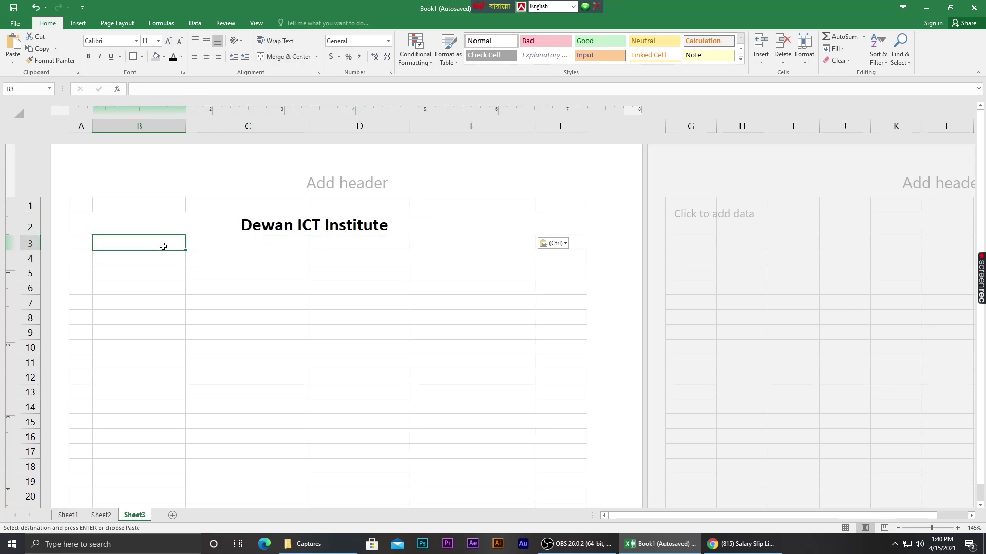
pyautogui.click(193, 233)
pyautogui.moveTo(149, 245); pyautogui.dragTo(460, 239)
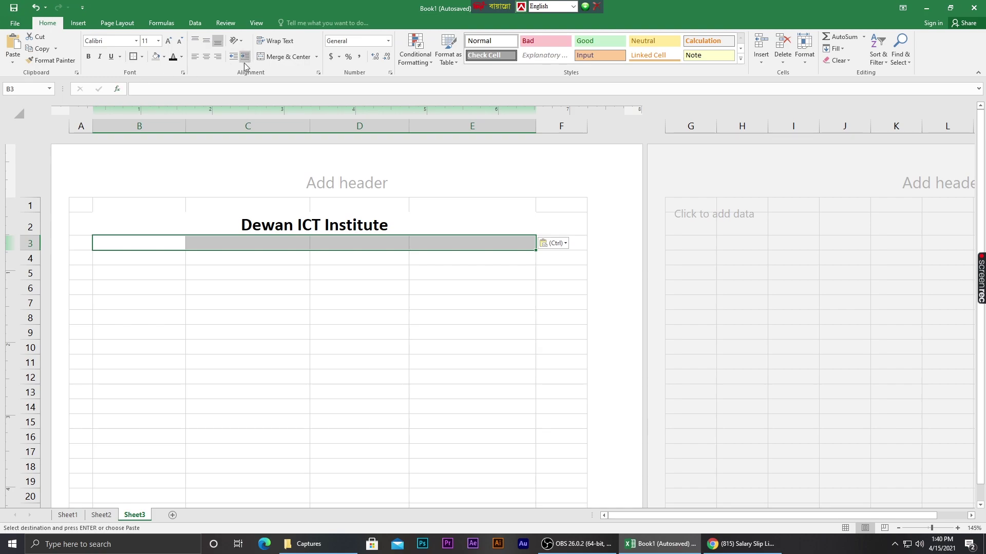
pyautogui.click(281, 56)
pyautogui.write('Mirpur-1 Dhaka 1216')
pyautogui.click(305, 306)
pyautogui.click(305, 248)
# Step: Add the heading "Monthly Salary Slip" in bold 16-point text, merged and centered across B4:E4
pyautogui.moveTo(170, 267); pyautogui.dragTo(365, 273)
pyautogui.write('Monthly Salary Slip')
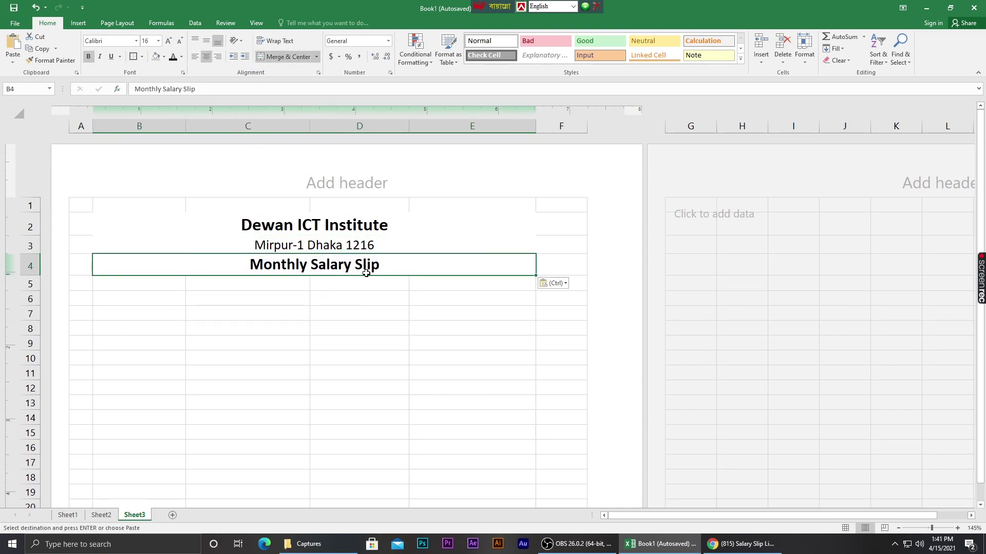
pyautogui.click(368, 313)
# Step: Apply a thick bottom border beneath the Monthly Salary Slip heading in B4:E4
pyautogui.click(382, 268)
pyautogui.click(141, 57)
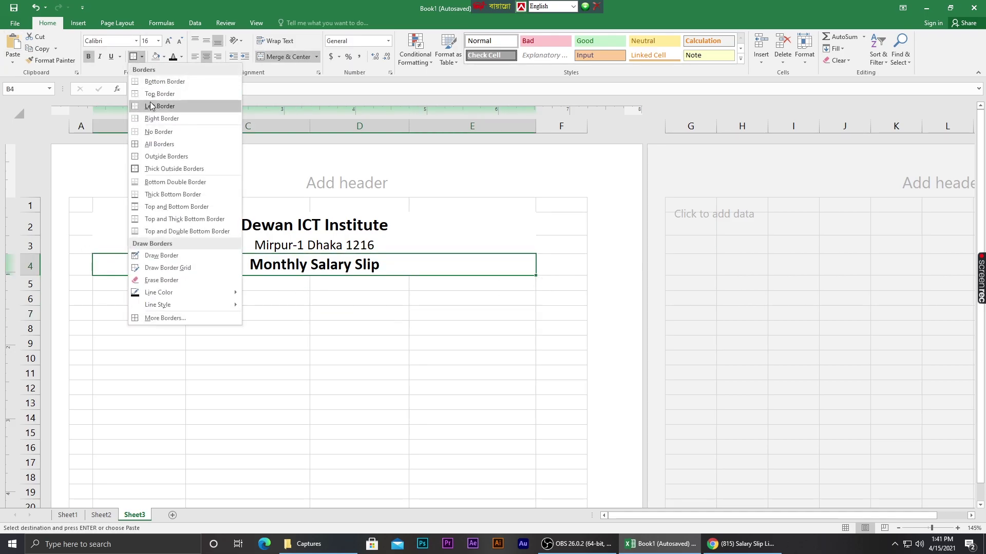
pyautogui.click(316, 325)
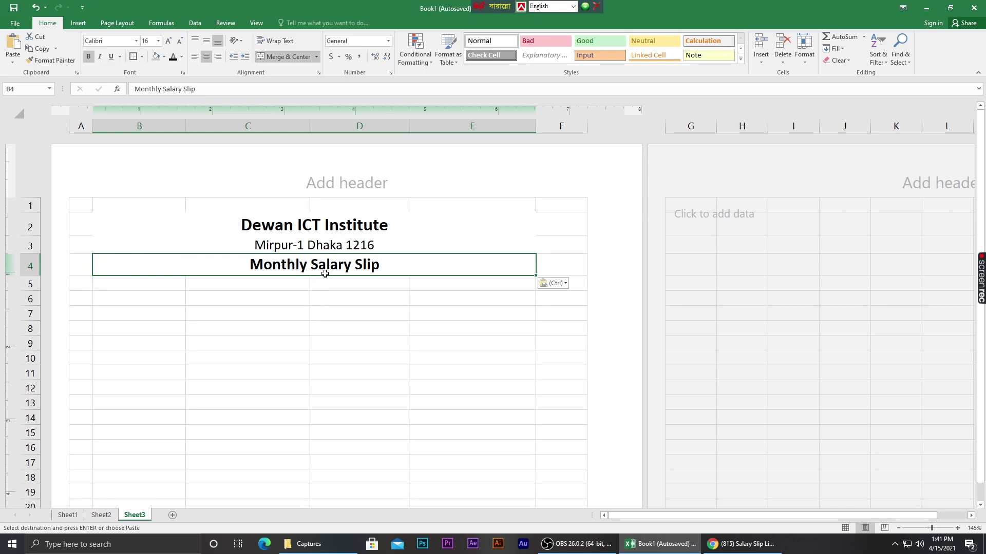
pyautogui.moveTo(385, 306); pyautogui.dragTo(382, 300)
pyautogui.click(413, 267)
pyautogui.click(319, 316)
# Step: Enter the label "Employee ID" in cell B6 as bold, centered 14-point text
pyautogui.click(141, 299)
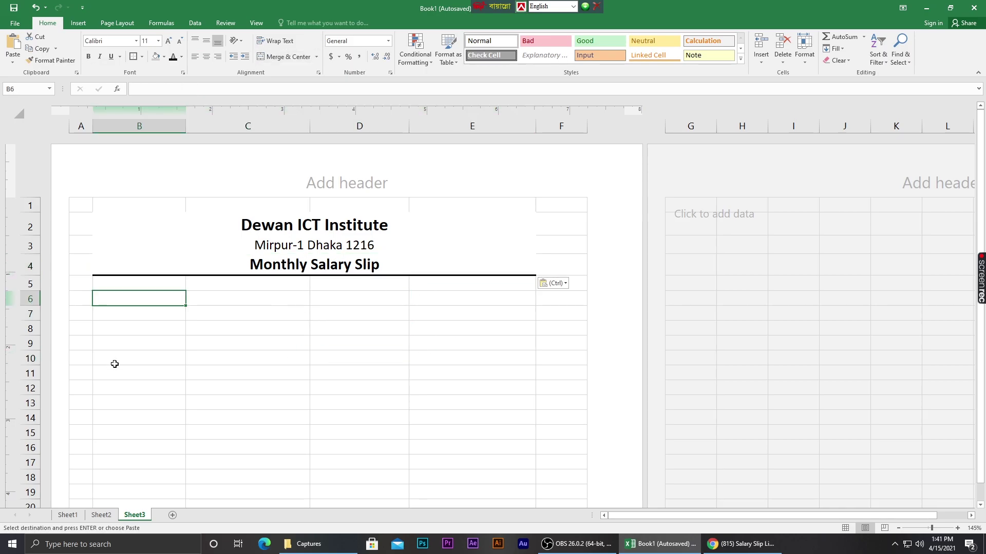
pyautogui.write('Employee ID')
pyautogui.moveTo(188, 303); pyautogui.dragTo(170, 303)
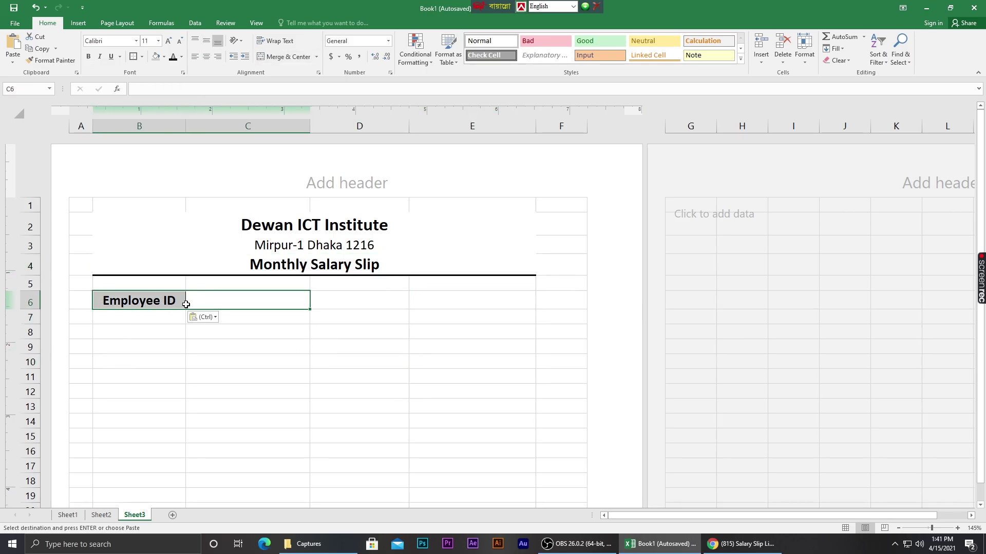
pyautogui.click(137, 345)
pyautogui.click(110, 302)
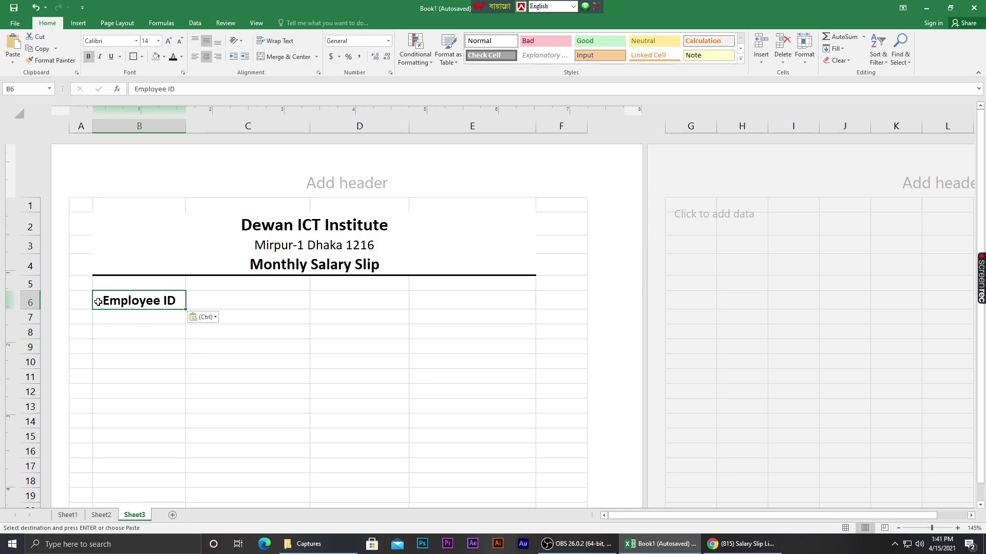
pyautogui.doubleClick(174, 300)
# Step: Apply All Borders to the employee details block B6:E7
pyautogui.moveTo(174, 301); pyautogui.dragTo(100, 308)
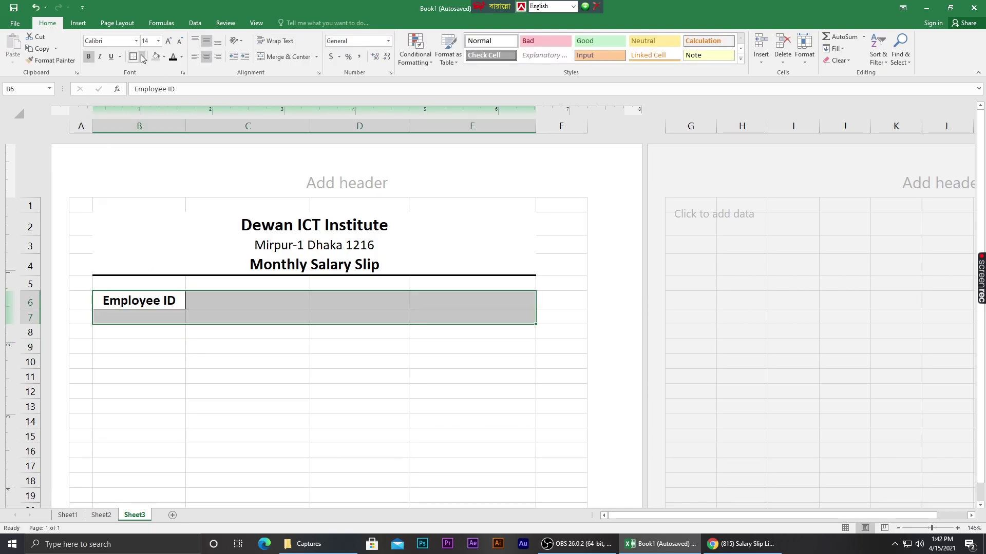
pyautogui.click(142, 57)
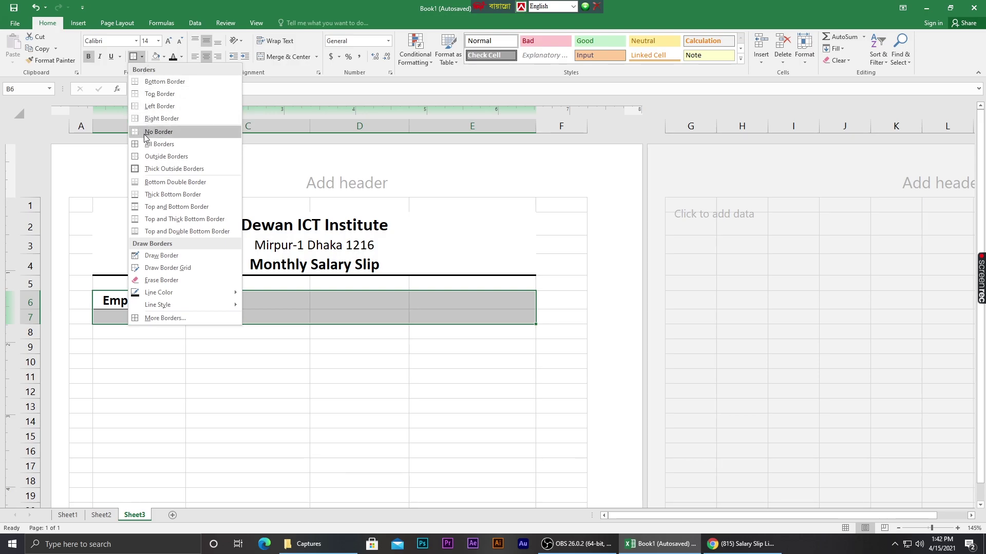
pyautogui.click(176, 145)
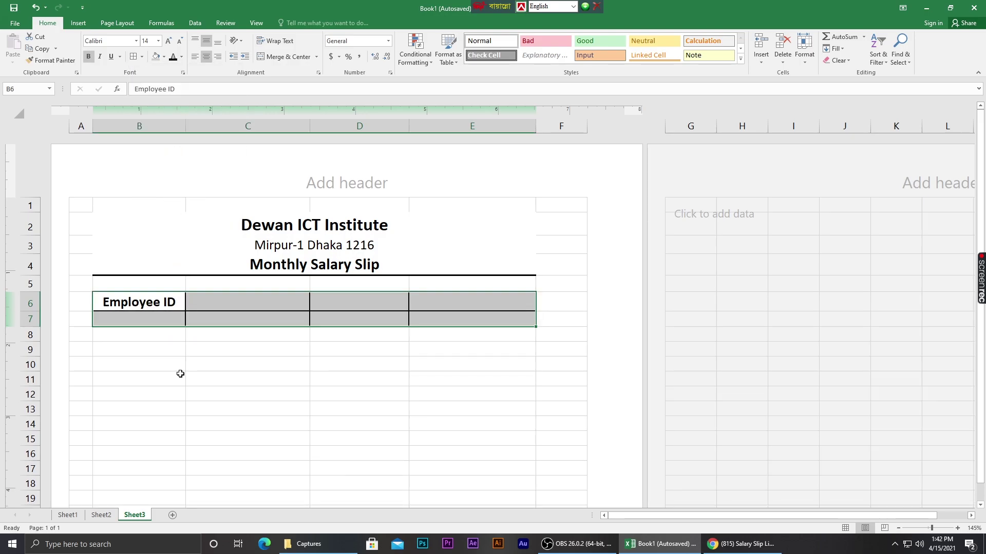
pyautogui.click(179, 374)
pyautogui.click(235, 300)
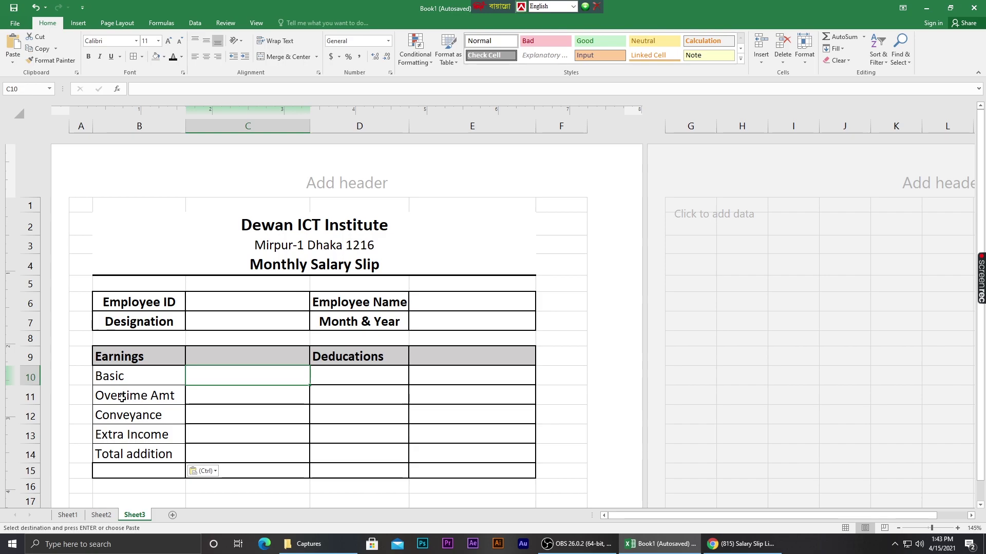
# Step: Review the earnings row labels from Basic to Total addition in column B
pyautogui.moveTo(113, 376); pyautogui.dragTo(114, 409)
pyautogui.click(211, 418)
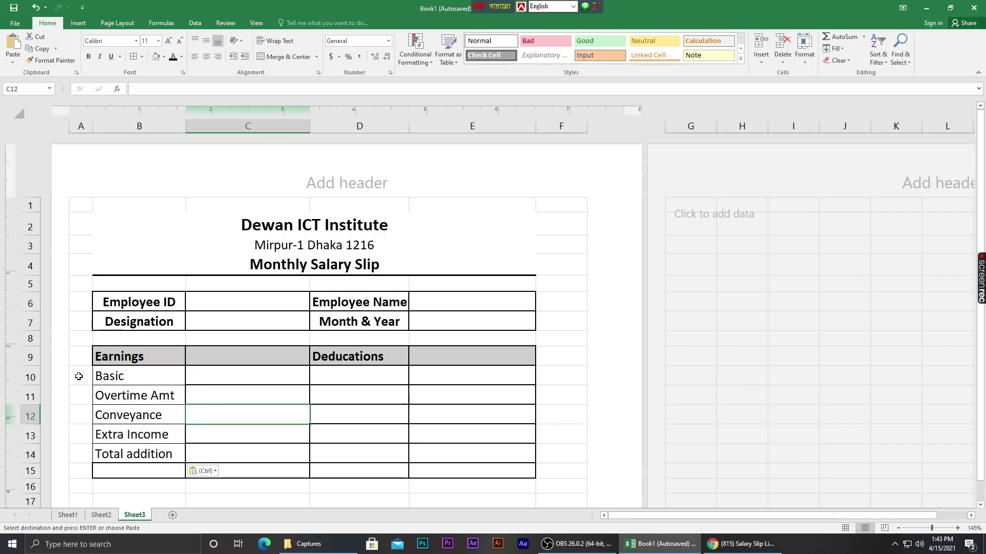
pyautogui.click(175, 393)
pyautogui.click(143, 415)
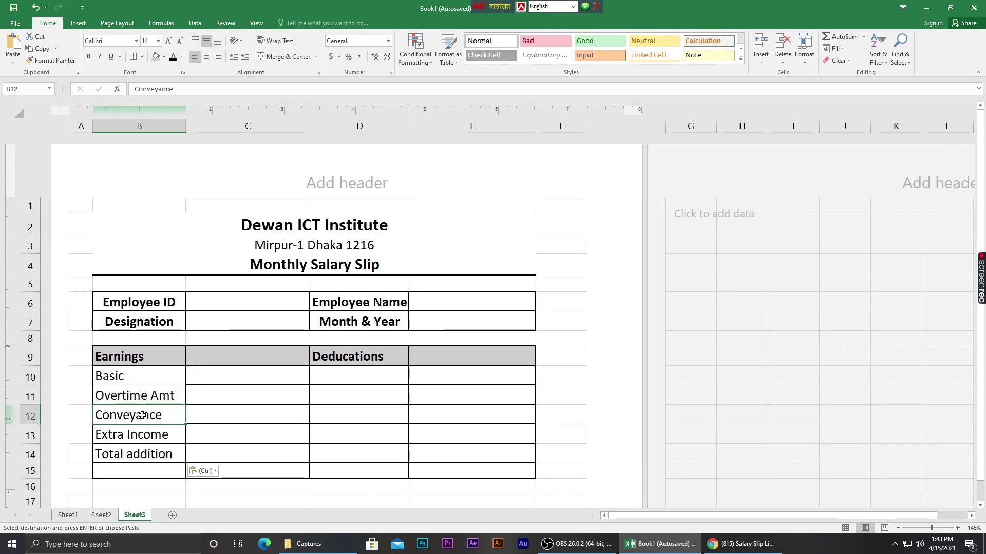
pyautogui.click(160, 451)
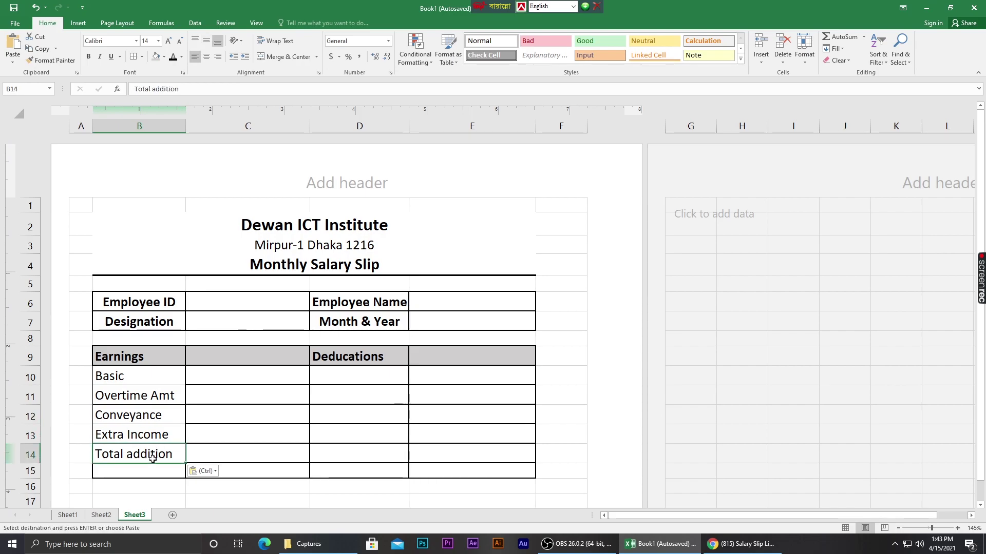
# Step: Fill D10:D15 with Provident Fund, E.S.L, Loan, Tax, Total Deducations and Net Salary, and widen column D to fit the labels
pyautogui.click(375, 377)
pyautogui.press('Return')
pyautogui.click(394, 451)
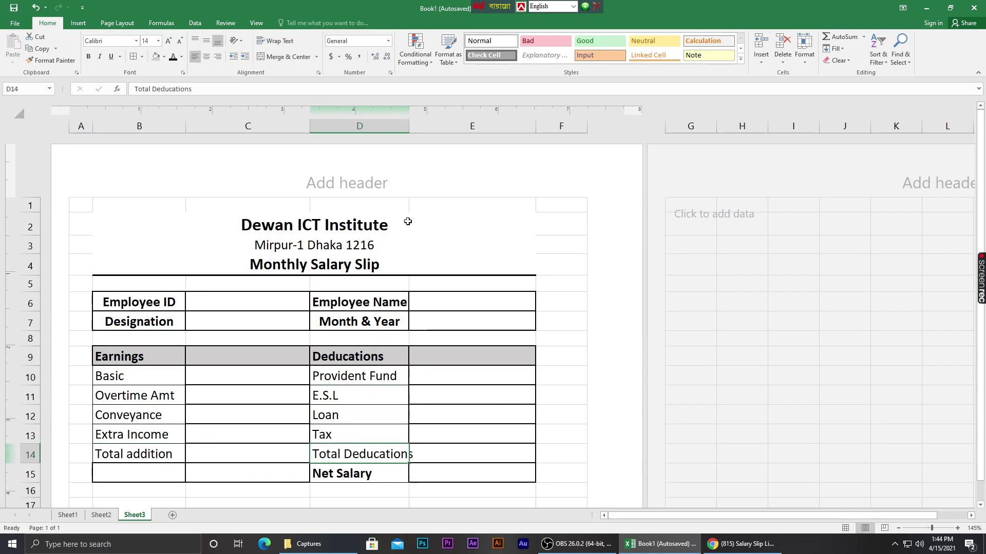
pyautogui.moveTo(409, 128); pyautogui.dragTo(427, 139)
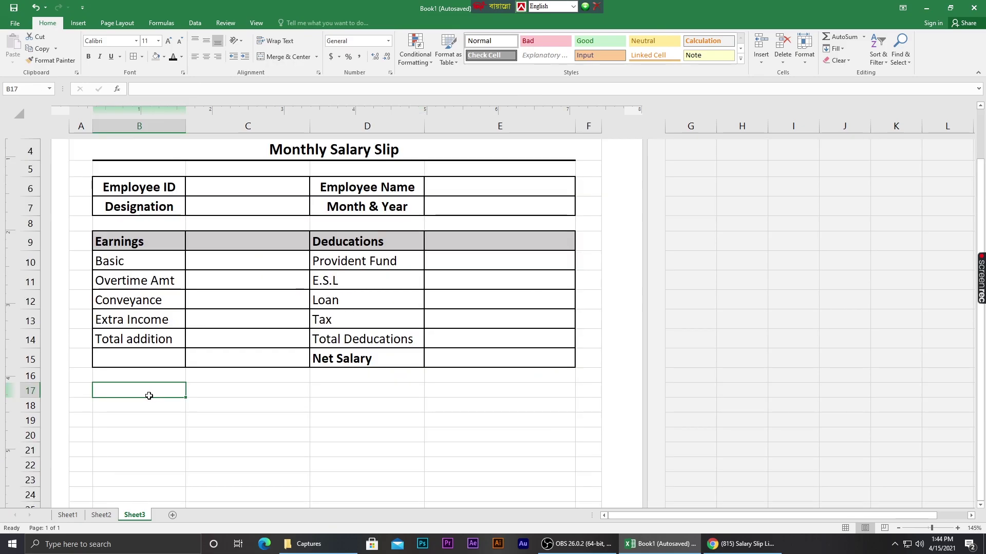
# Step: Merge and center B17:C17 and D17:E17 beneath the salary table as two signature cells
pyautogui.moveTo(149, 395); pyautogui.dragTo(278, 396)
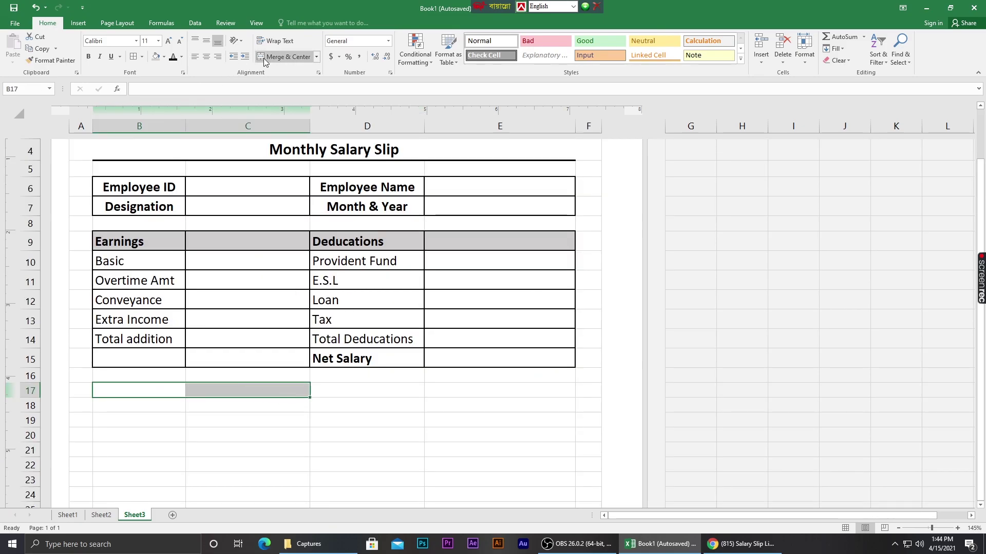
pyautogui.click(288, 56)
pyautogui.moveTo(349, 393); pyautogui.dragTo(473, 398)
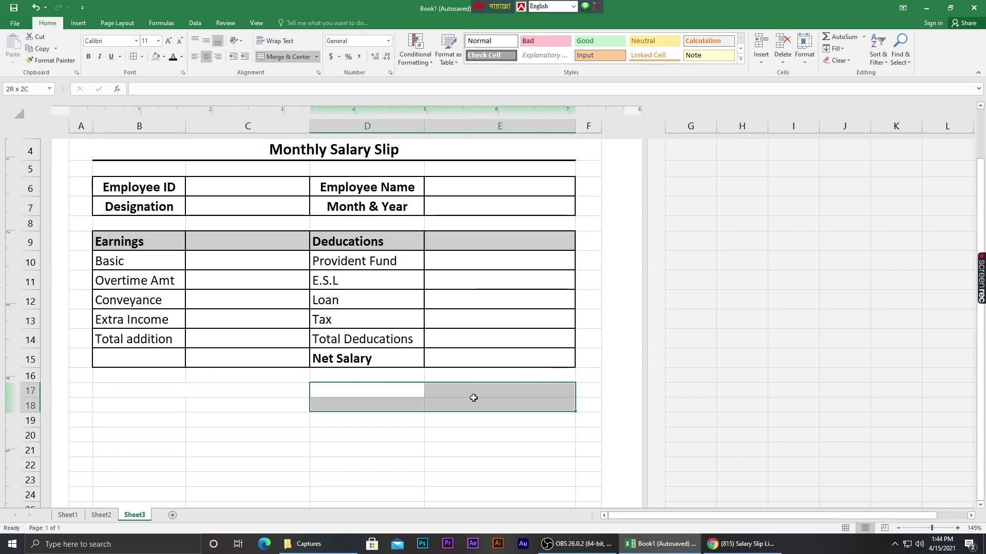
pyautogui.moveTo(398, 392); pyautogui.dragTo(506, 392)
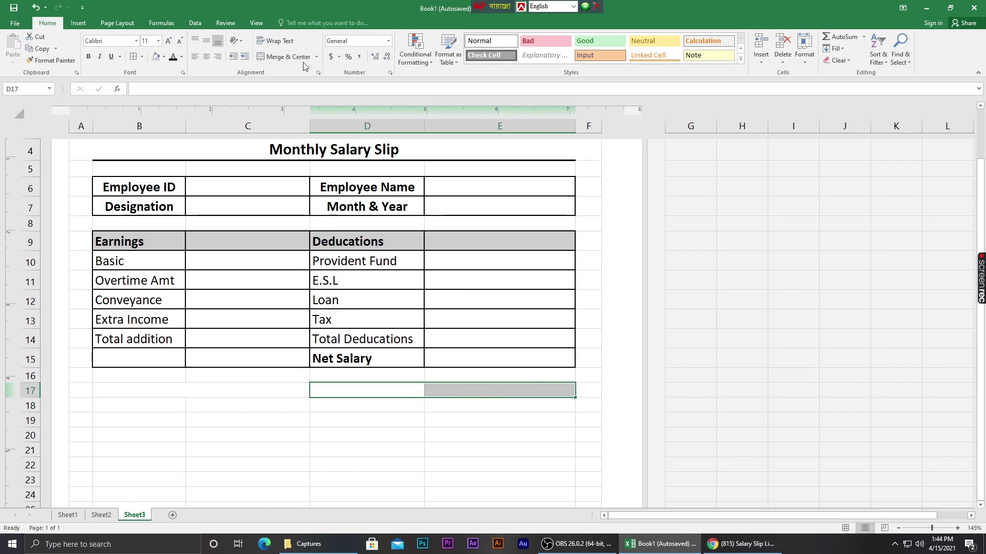
pyautogui.click(287, 57)
# Step: Enter "Signeture of the Employee" with an underscore line in B17 and a matching "Director" line in D17
pyautogui.click(129, 389)
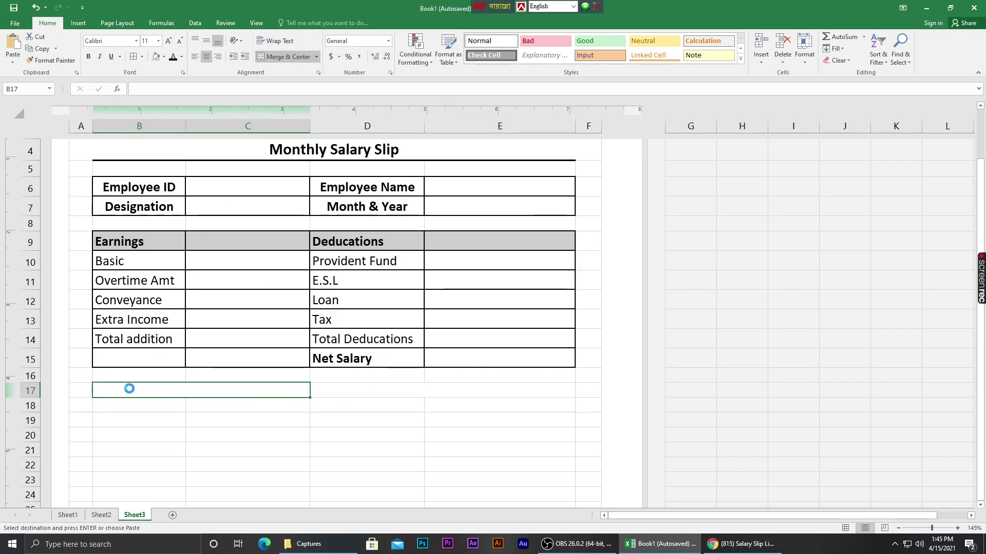
pyautogui.write('Signeture of the Employee_______________')
pyautogui.click(392, 396)
pyautogui.hotkey('ctrl', 'v')
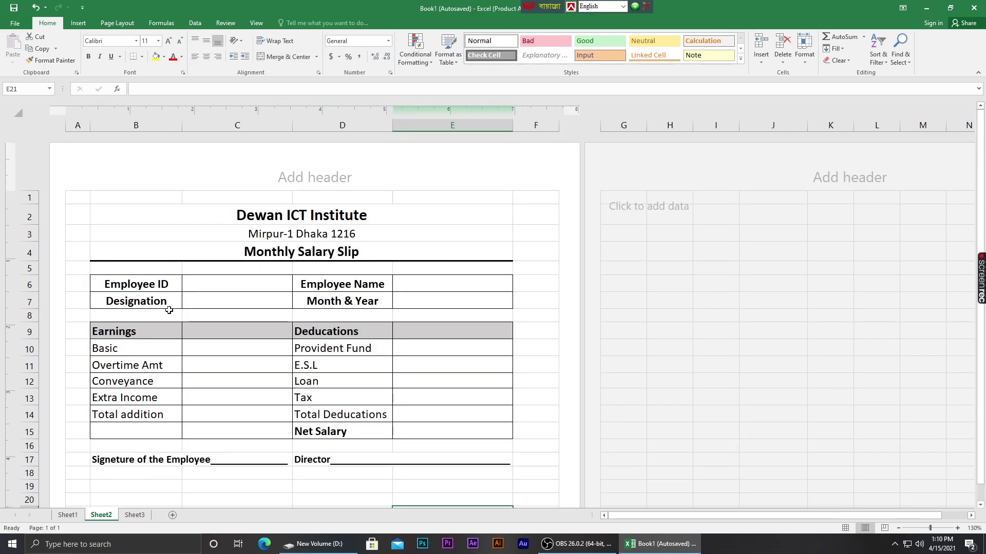
pyautogui.scroll(-3, 168, 309)
pyautogui.click(195, 379)
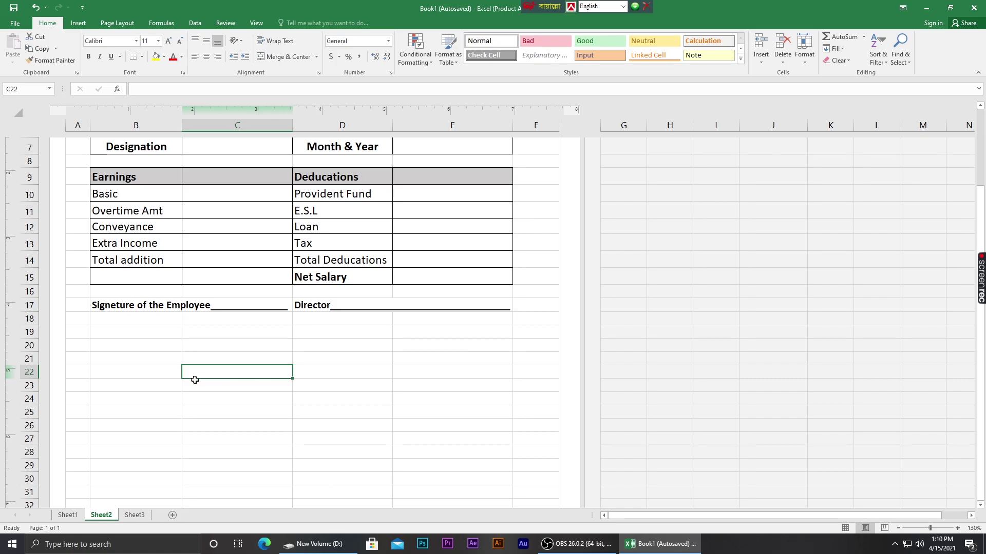
pyautogui.click(404, 381)
pyautogui.scroll(3, 299, 377)
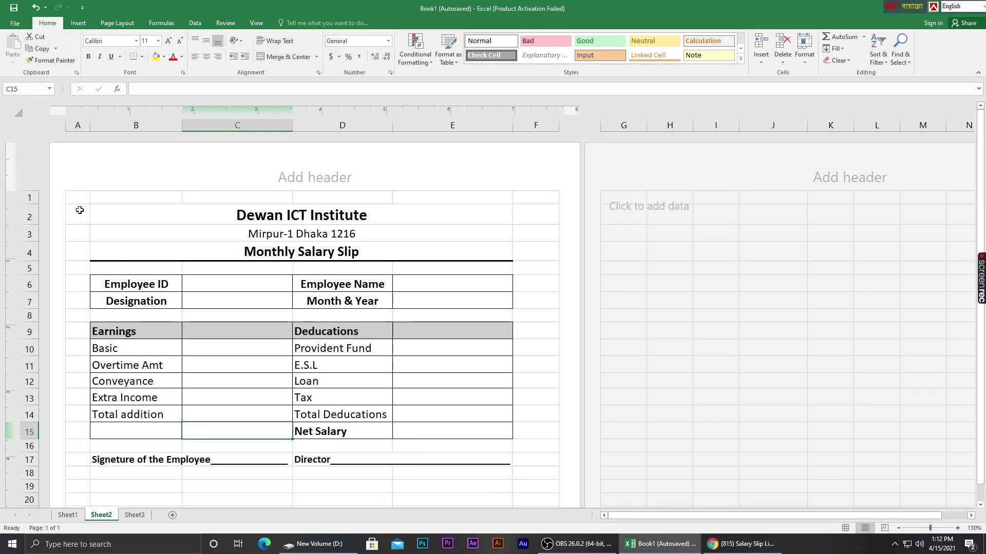
# Step: Fill the whole slip area A1:F18 with white and surround it with thick outside borders
pyautogui.moveTo(77, 199); pyautogui.dragTo(552, 476)
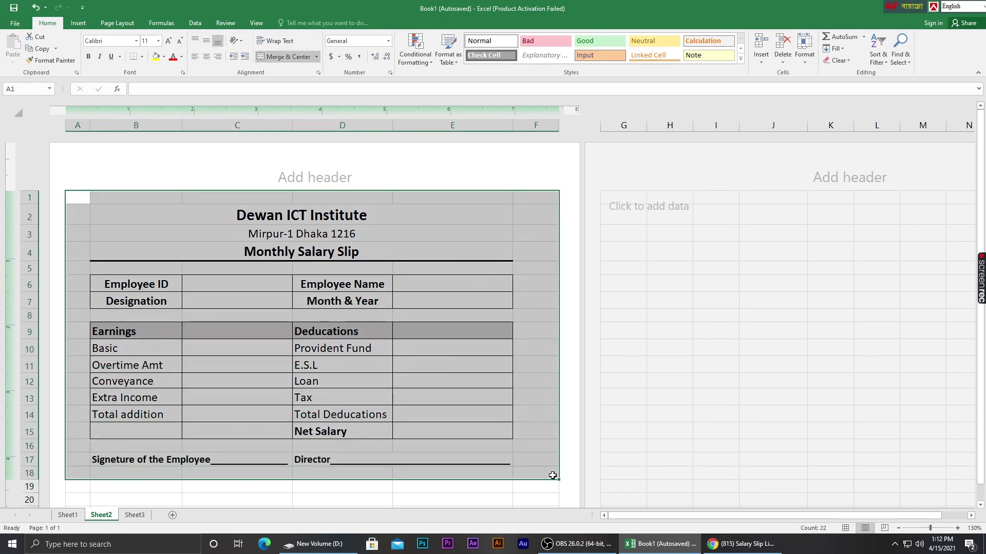
pyautogui.click(164, 57)
pyautogui.click(155, 80)
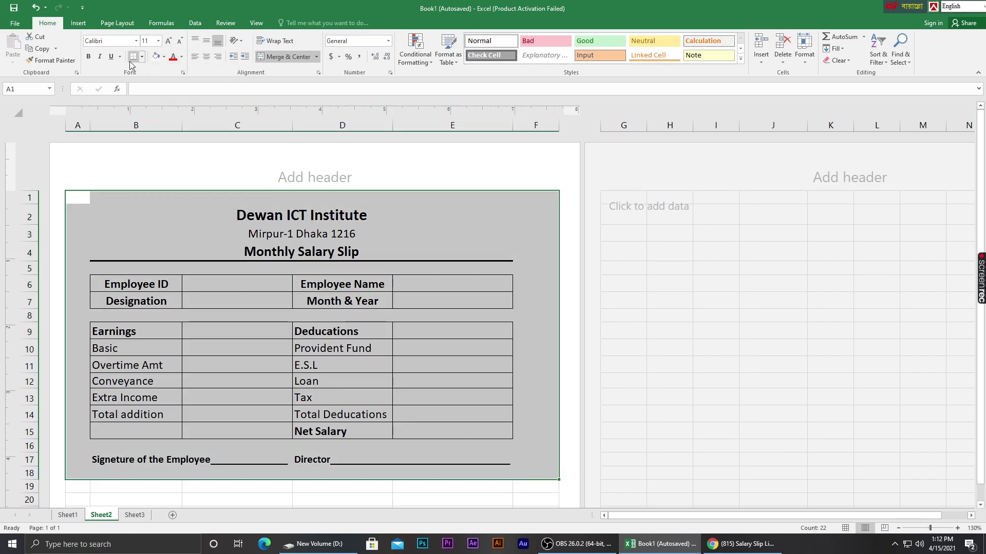
pyautogui.click(141, 57)
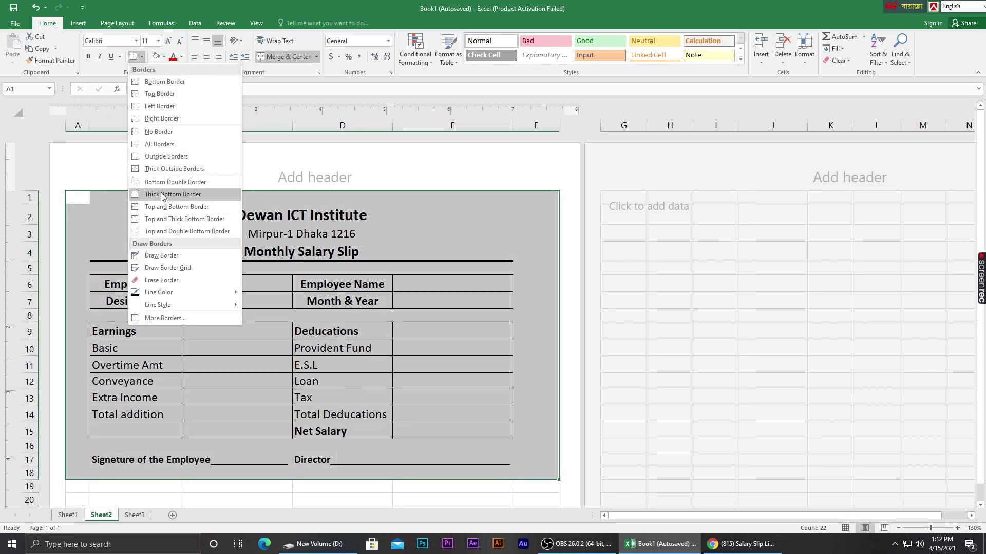
pyautogui.click(166, 170)
pyautogui.click(227, 413)
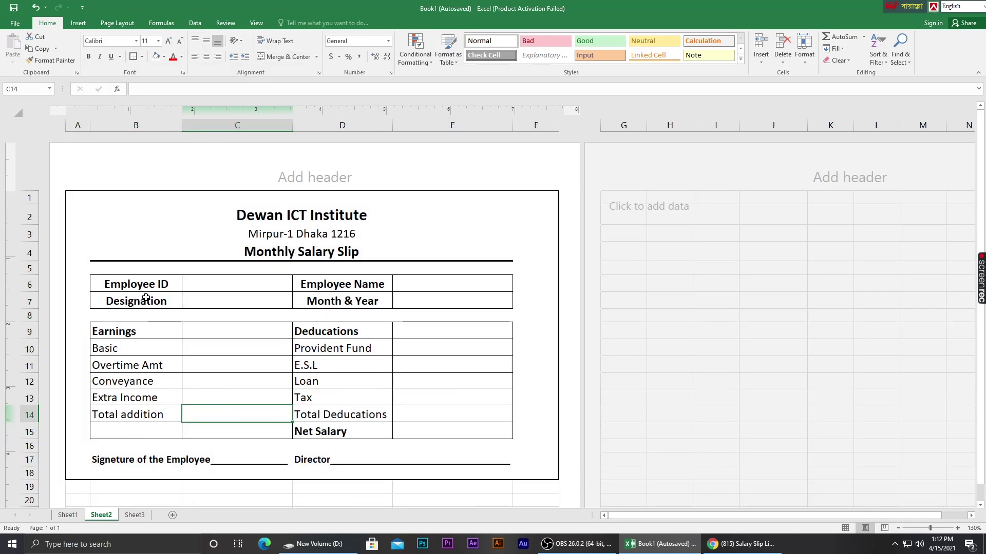
# Step: Apply a light gray fill to the Earnings and Deducations header row B9:E9
pyautogui.moveTo(144, 286); pyautogui.dragTo(396, 280)
pyautogui.moveTo(134, 336); pyautogui.dragTo(433, 324)
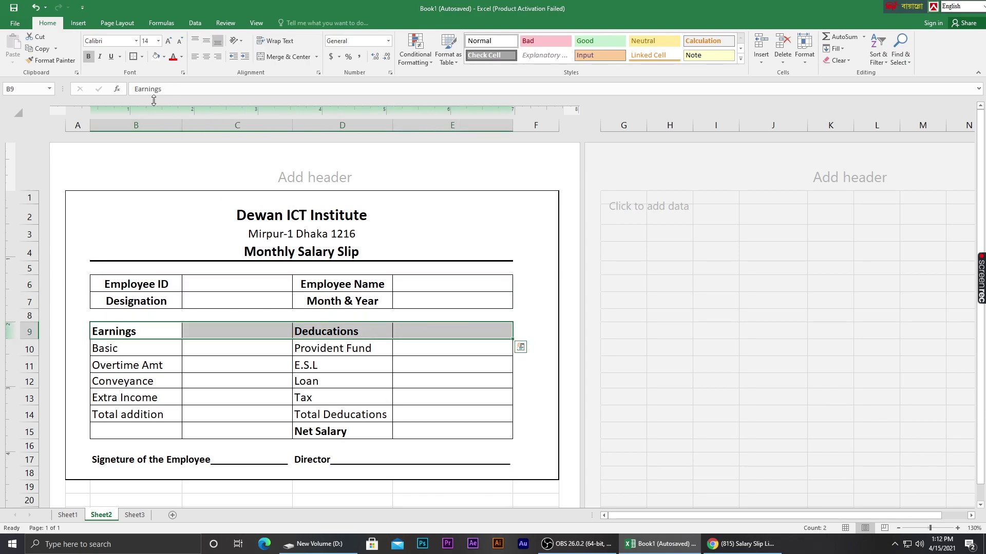
pyautogui.click(164, 57)
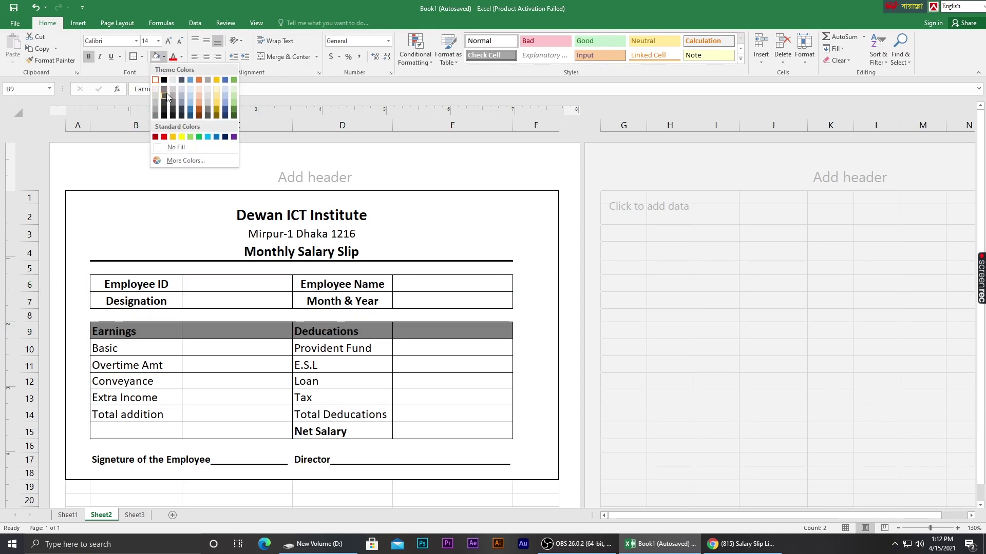
pyautogui.click(175, 88)
# Step: Examine the Total addition and Total Deducations cells and the earnings amounts to include in the total
pyautogui.scroll(-2, 206, 311)
pyautogui.click(206, 312)
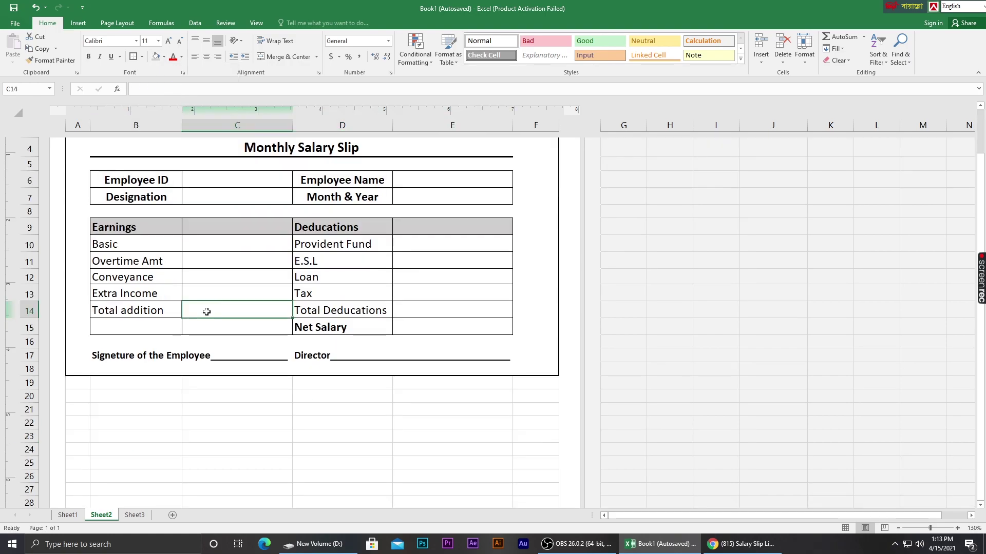
pyautogui.click(106, 311)
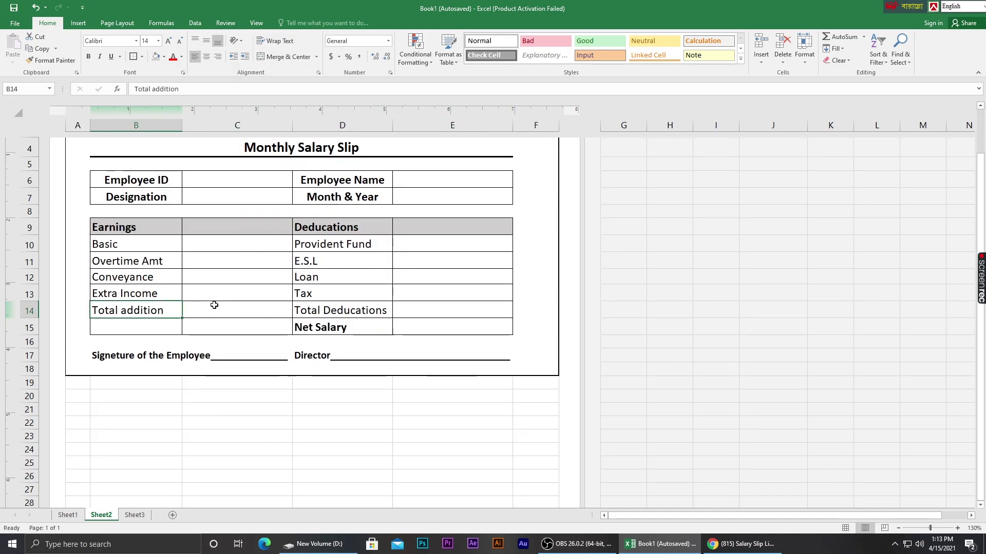
pyautogui.moveTo(117, 316); pyautogui.dragTo(229, 310)
pyautogui.click(238, 315)
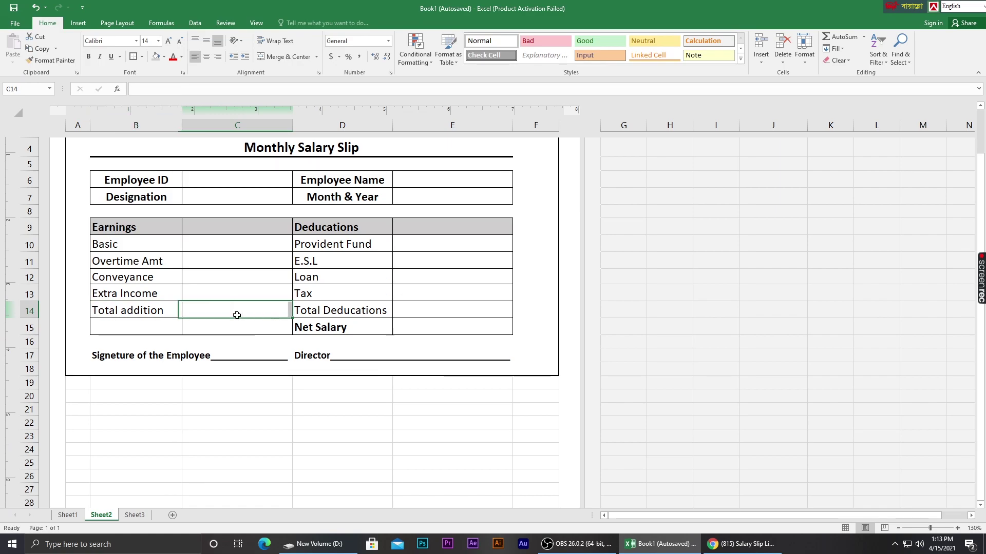
pyautogui.moveTo(228, 238); pyautogui.dragTo(208, 299)
pyautogui.click(198, 321)
pyautogui.click(201, 308)
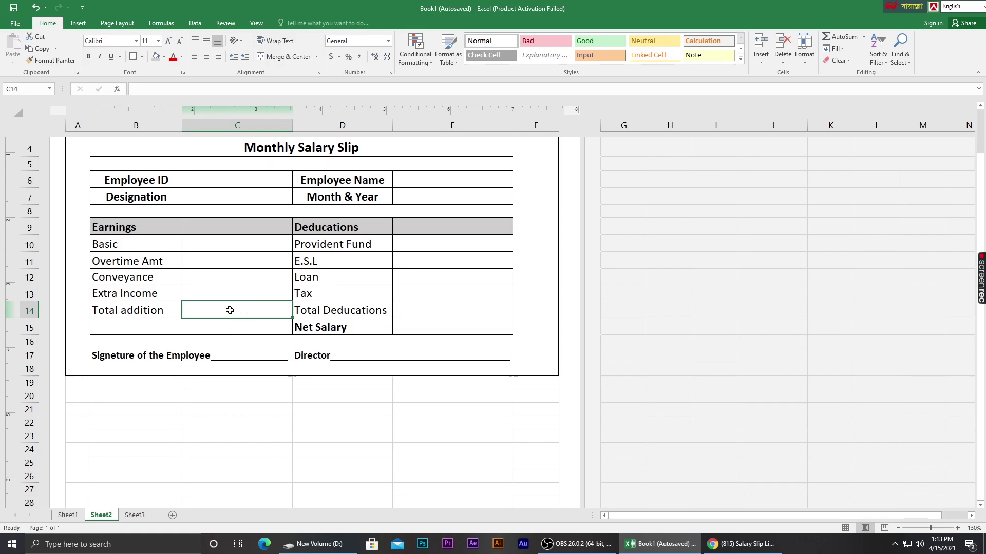
pyautogui.scroll(2, 218, 266)
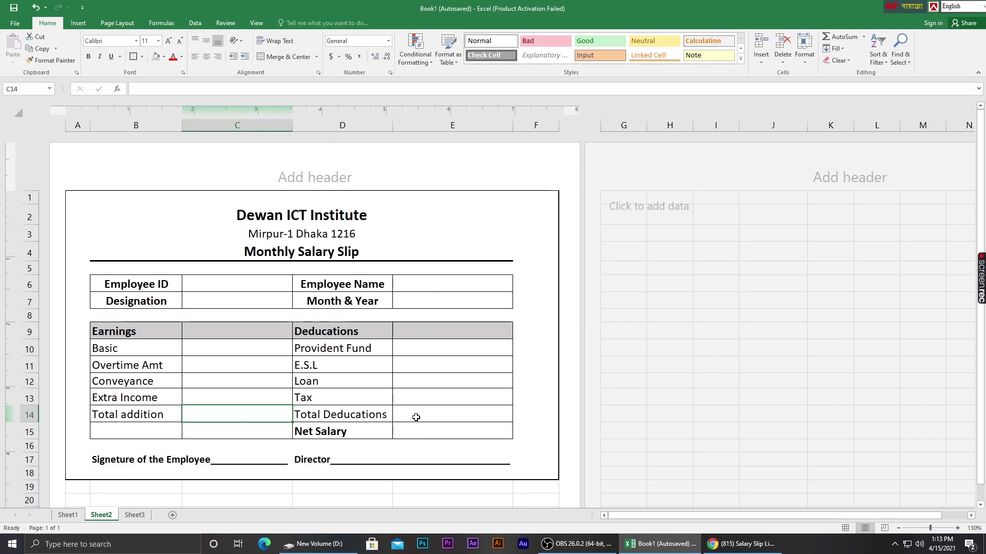
pyautogui.click(384, 415)
pyautogui.click(247, 409)
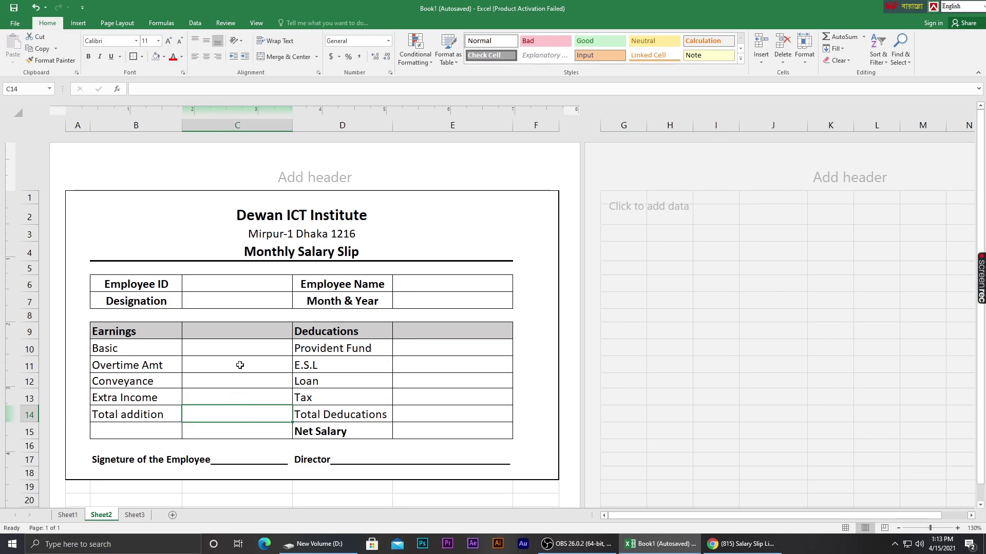
# Step: Enter the formula =SUM(C10:C13) in C14 to total the earnings
pyautogui.doubleClick(244, 416)
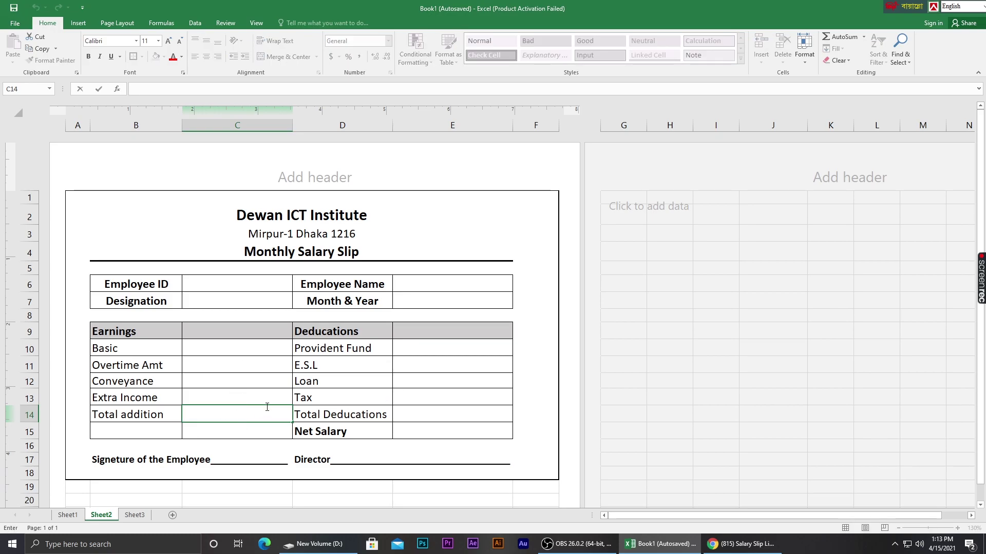
pyautogui.press('Escape')
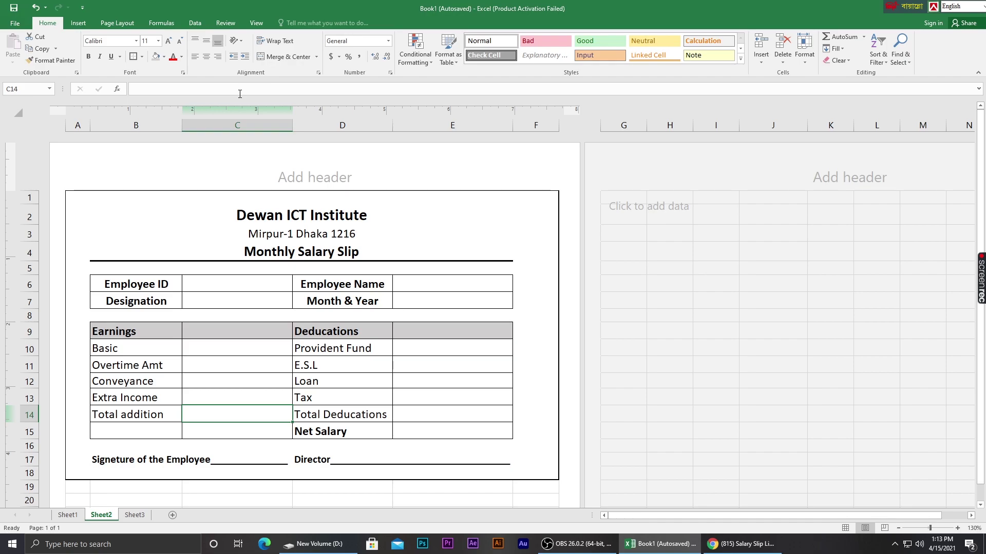
pyautogui.click(242, 91)
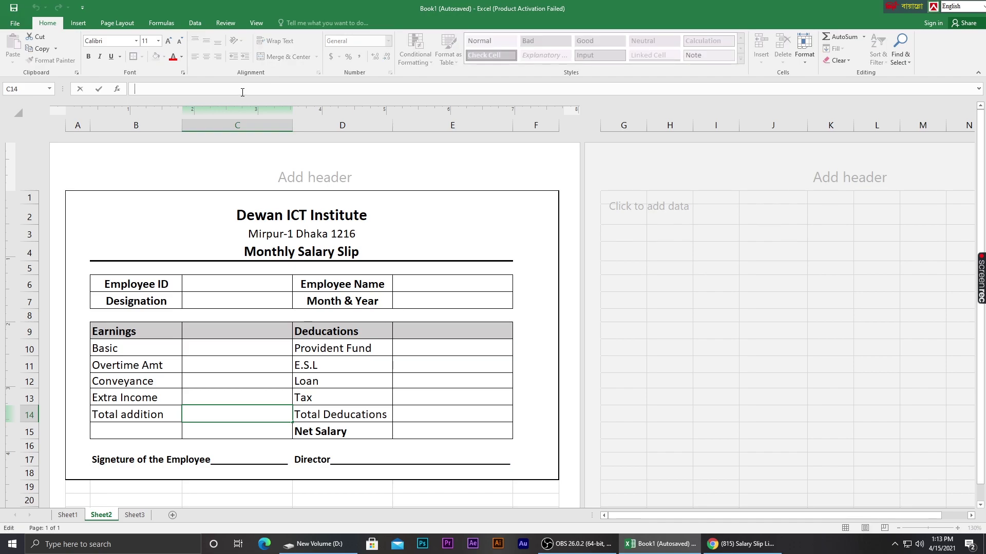
pyautogui.write('=')
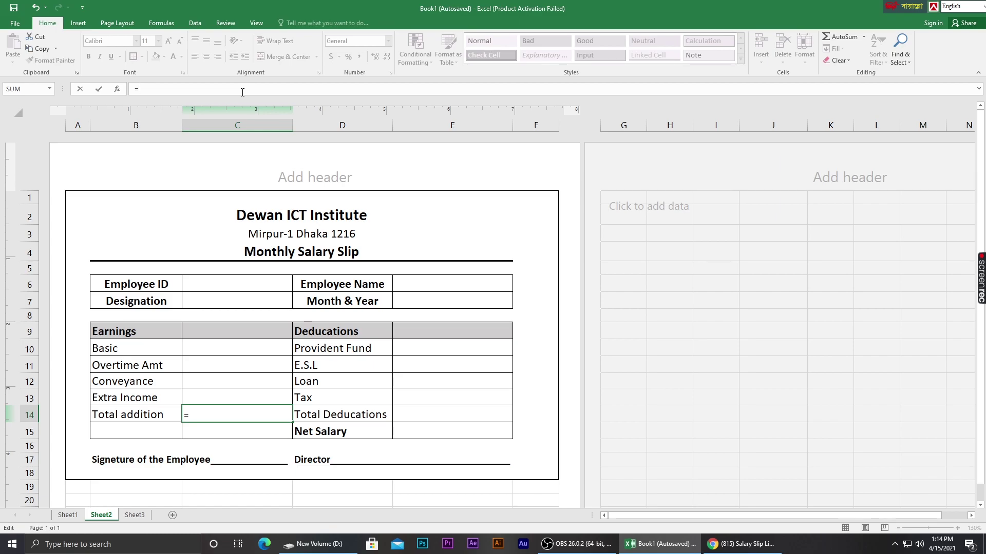
pyautogui.write('su')
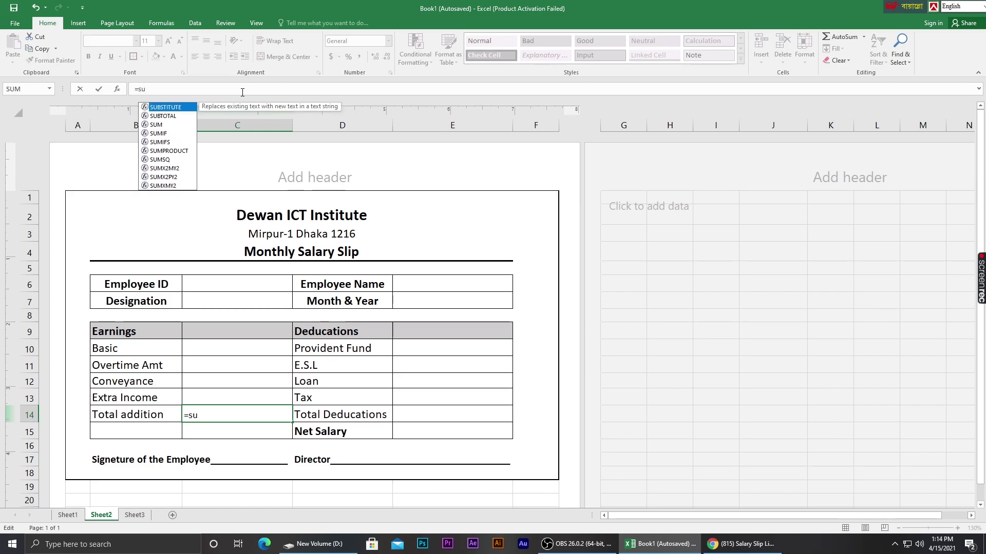
pyautogui.write('m')
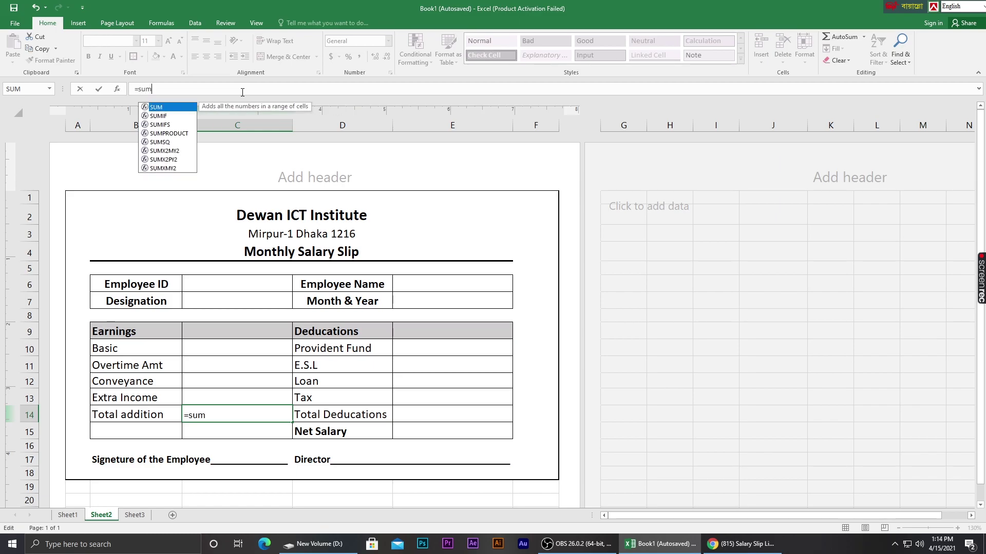
pyautogui.doubleClick(179, 107)
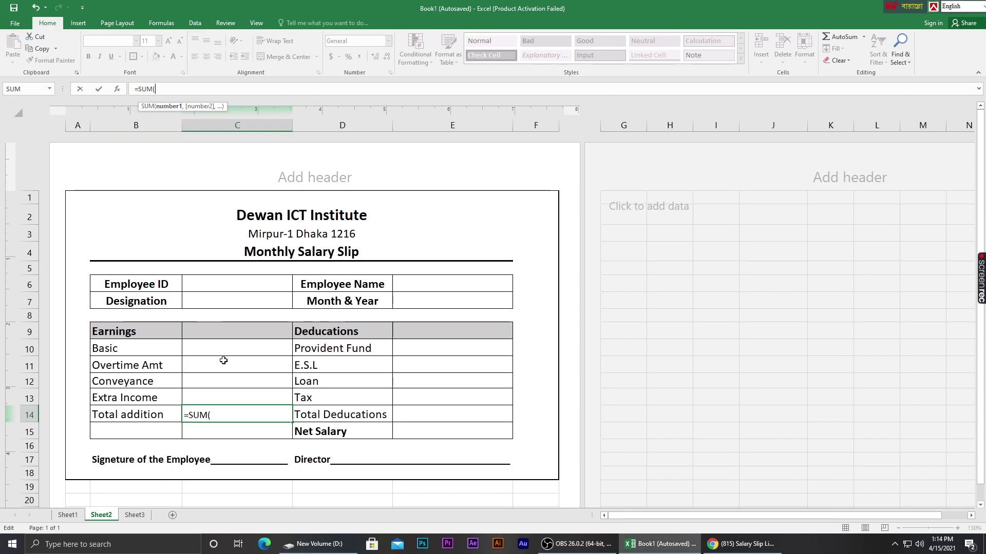
pyautogui.moveTo(223, 351); pyautogui.dragTo(226, 395)
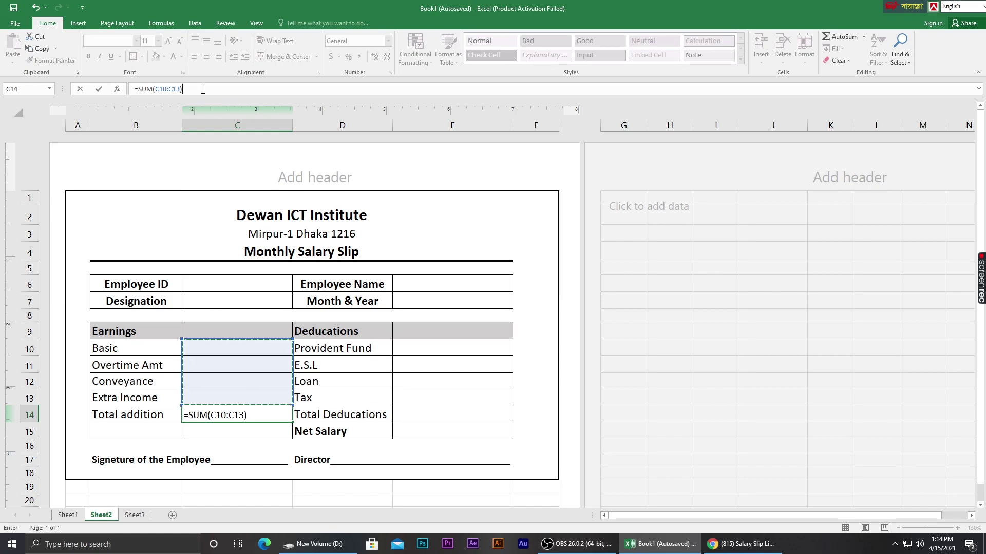
pyautogui.press('Return')
# Step: Enter the formula =SUM(E10:E13) in E14 to total the deductions
pyautogui.click(421, 415)
pyautogui.moveTo(409, 352); pyautogui.dragTo(431, 400)
pyautogui.click(438, 416)
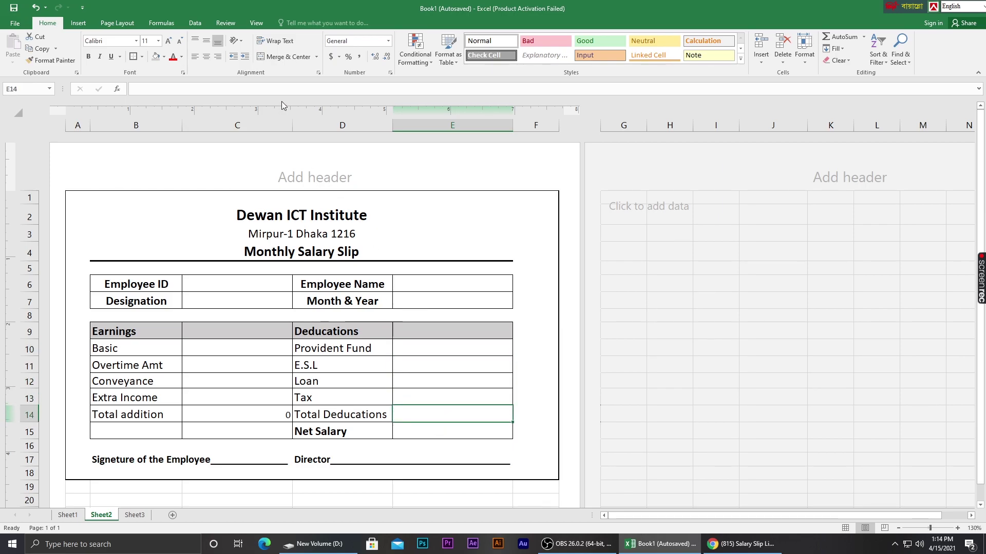
pyautogui.click(286, 89)
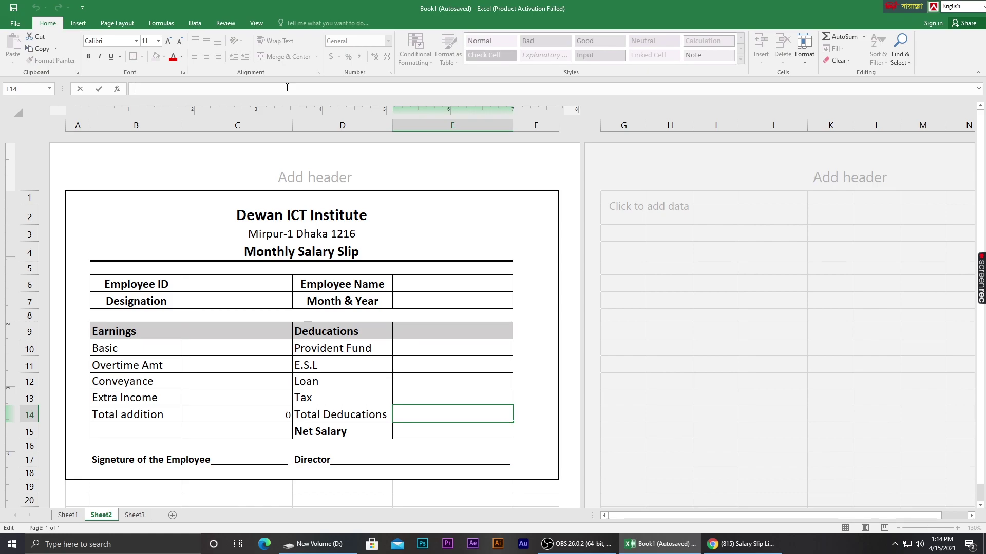
pyautogui.write('=')
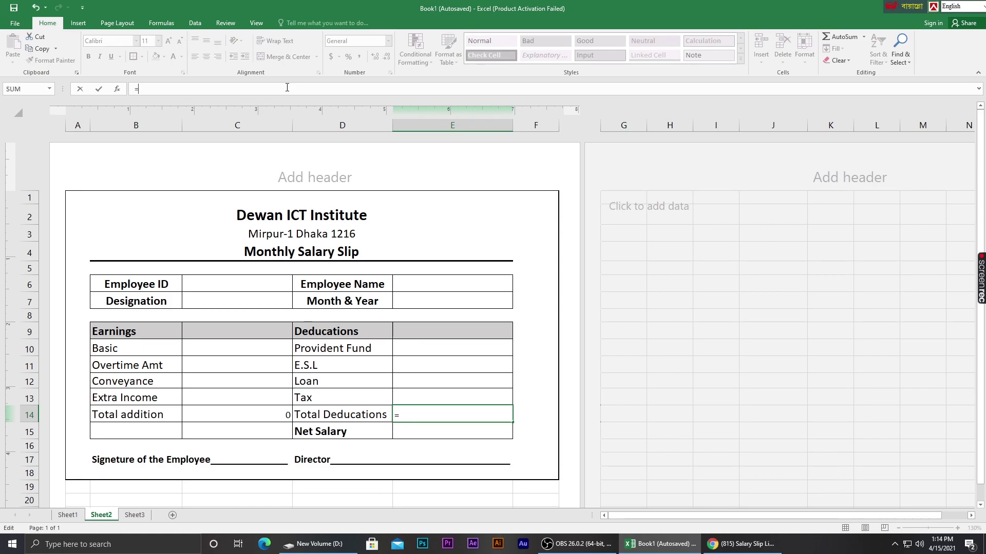
pyautogui.write('sum')
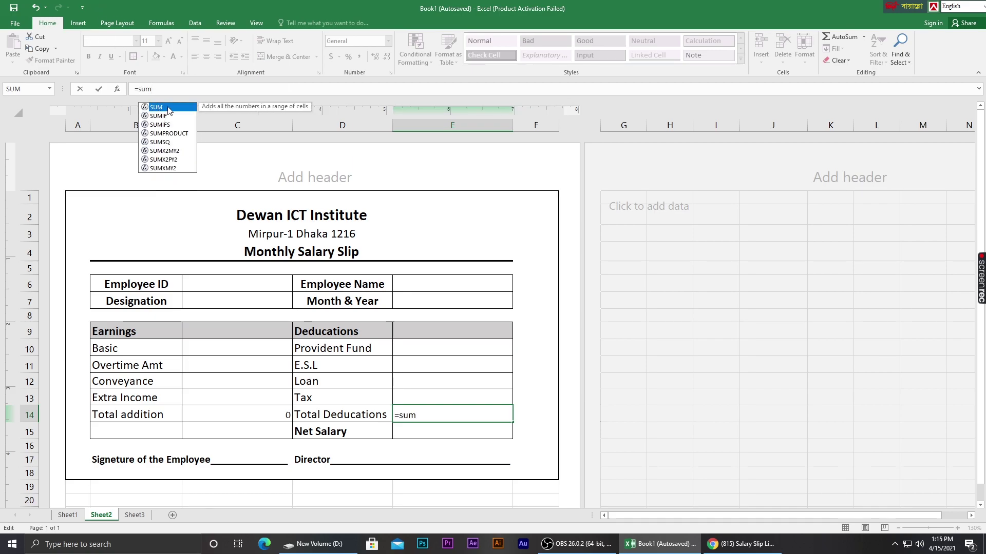
pyautogui.doubleClick(158, 107)
pyautogui.moveTo(454, 347); pyautogui.dragTo(455, 398)
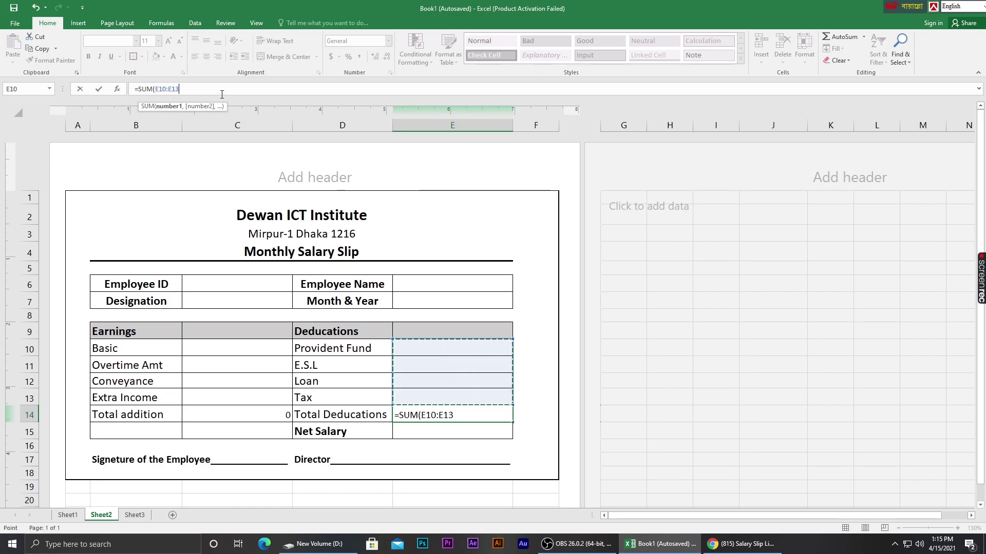
pyautogui.write(')')
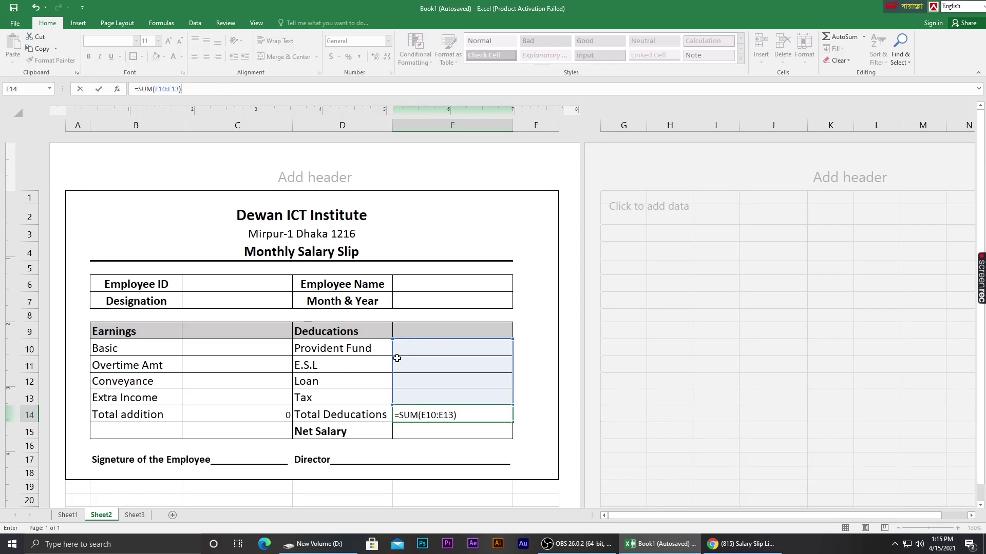
pyautogui.press('Return')
pyautogui.click(480, 412)
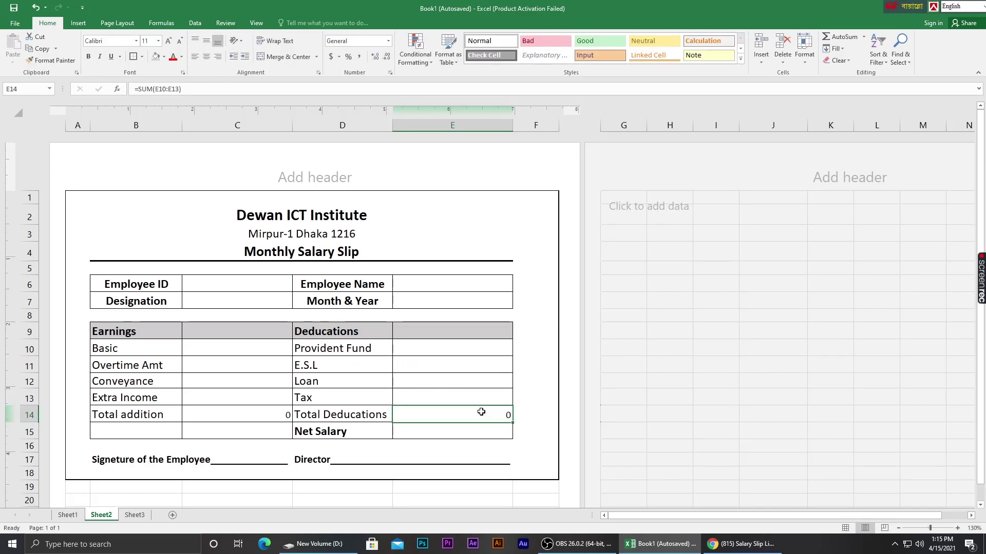
# Step: Test the total formulas with trial amounts 6569 in Basic and 4464 in Provident Fund, and clear both amounts
pyautogui.click(226, 350)
pyautogui.write('6569')
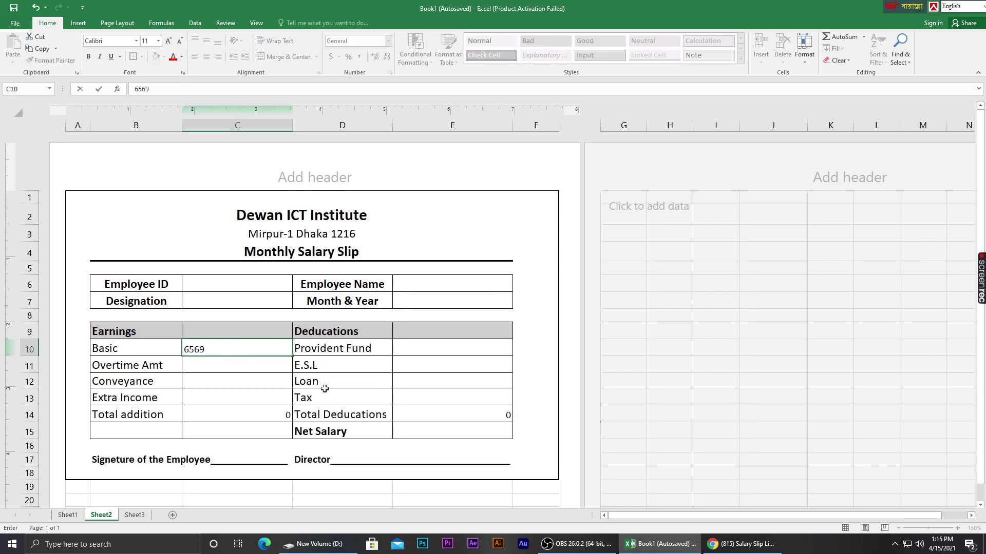
pyautogui.click(324, 390)
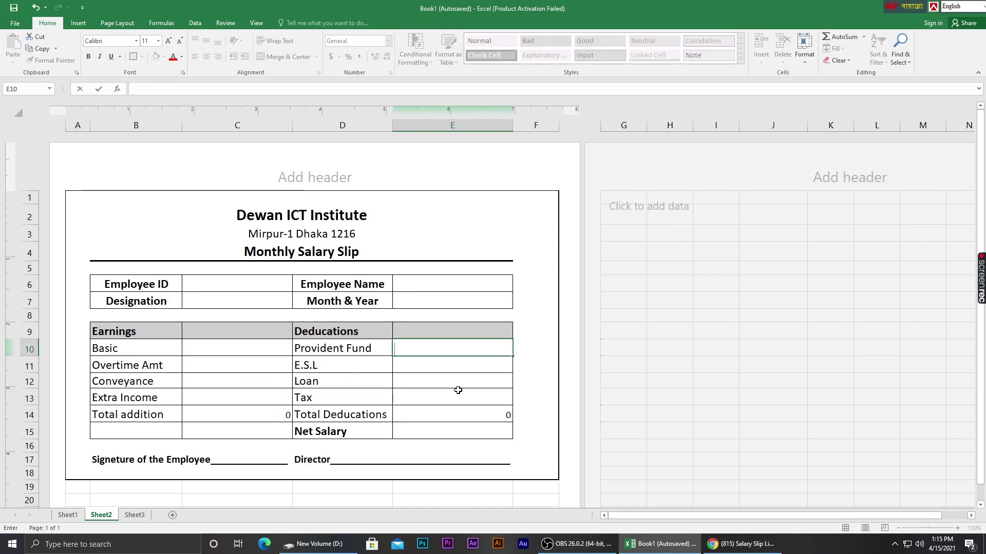
pyautogui.write('4464')
pyautogui.click(370, 390)
pyautogui.click(464, 382)
pyautogui.click(481, 354)
pyautogui.press('Delete')
pyautogui.click(448, 368)
pyautogui.click(423, 416)
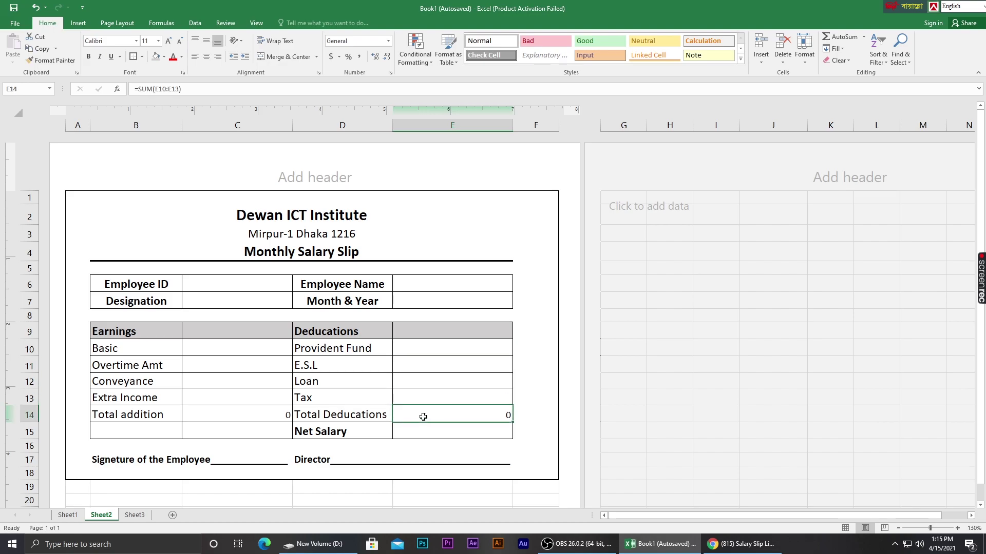
pyautogui.press('Left')
pyautogui.press('Left')
pyautogui.click(445, 414)
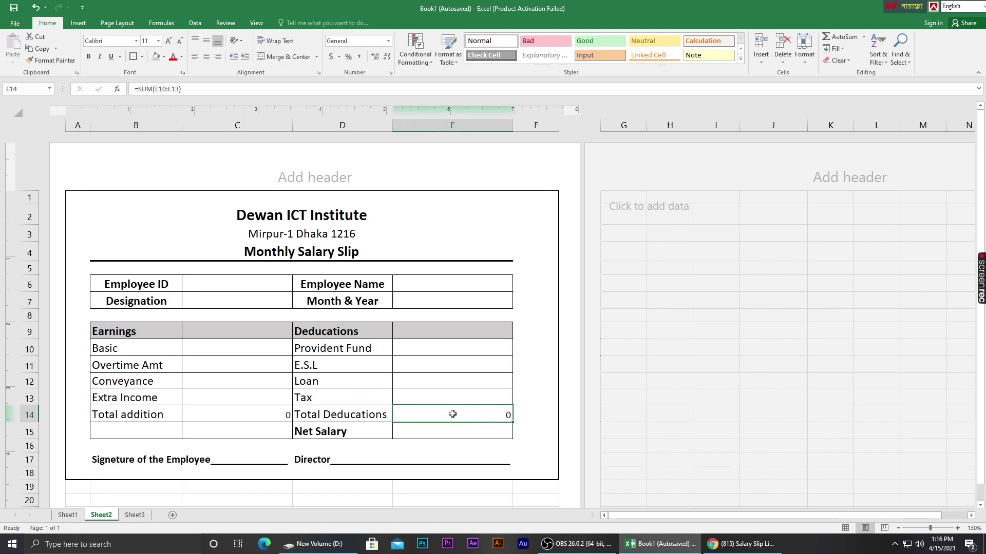
# Step: Enter the formula =C14-E14 in E15 to calculate the Net Salary from total additions minus total deductions
pyautogui.click(453, 431)
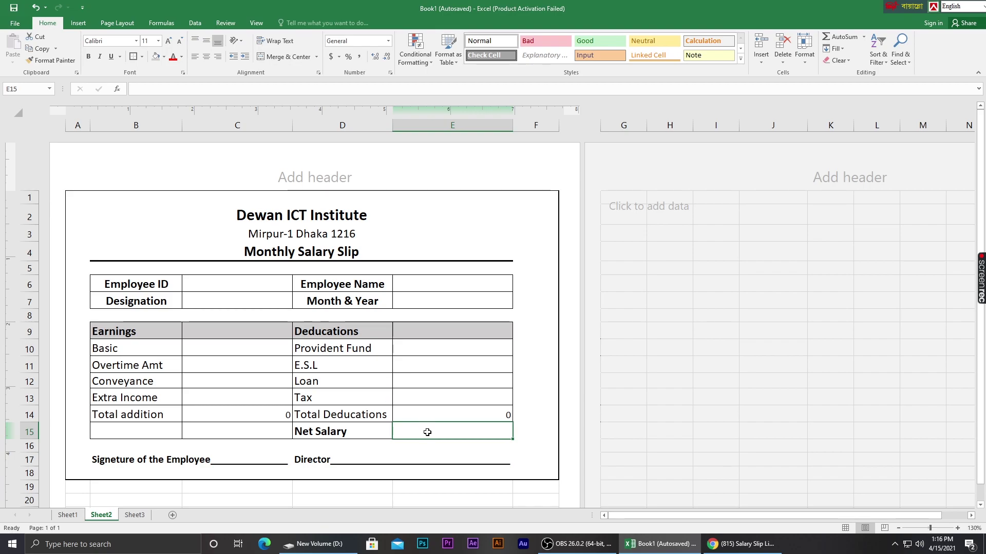
pyautogui.click(318, 90)
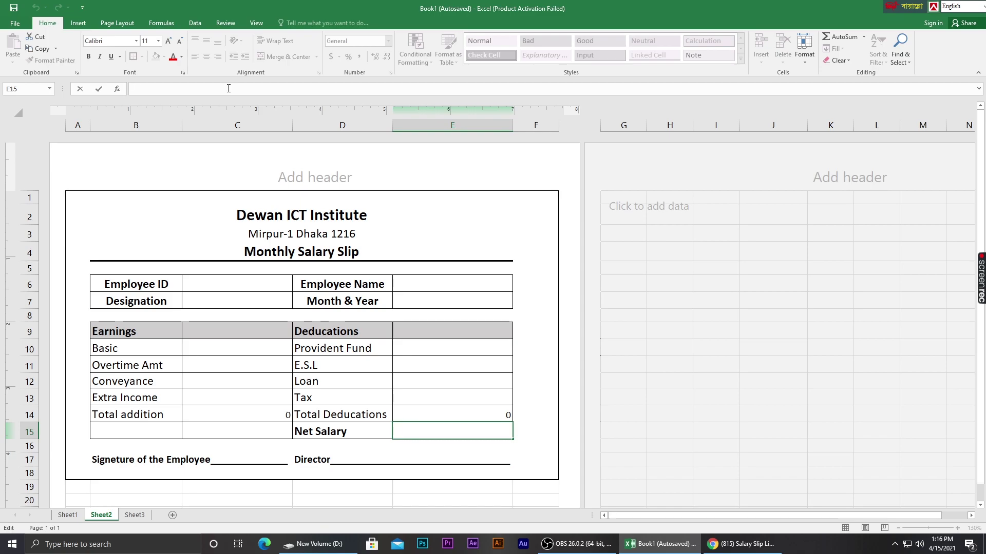
pyautogui.write('=')
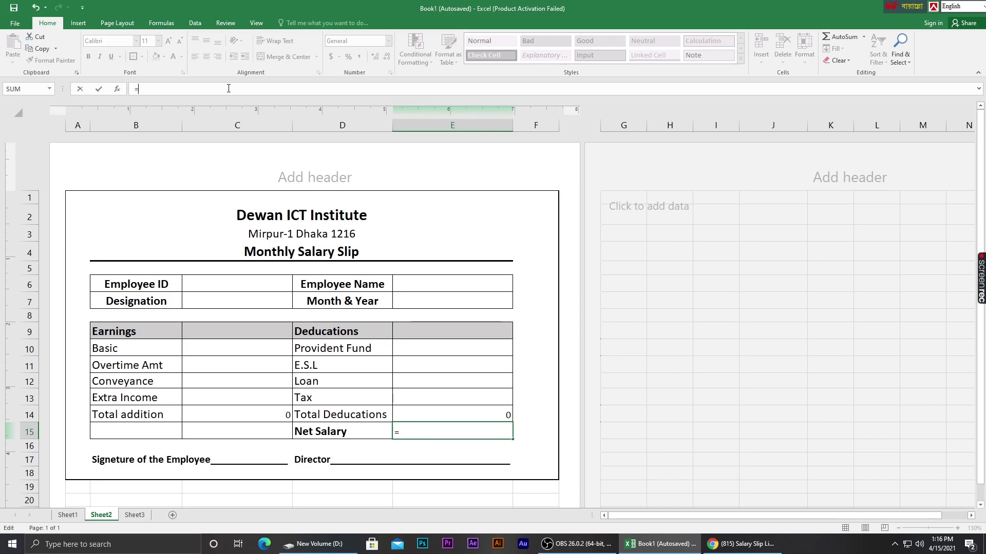
pyautogui.click(240, 409)
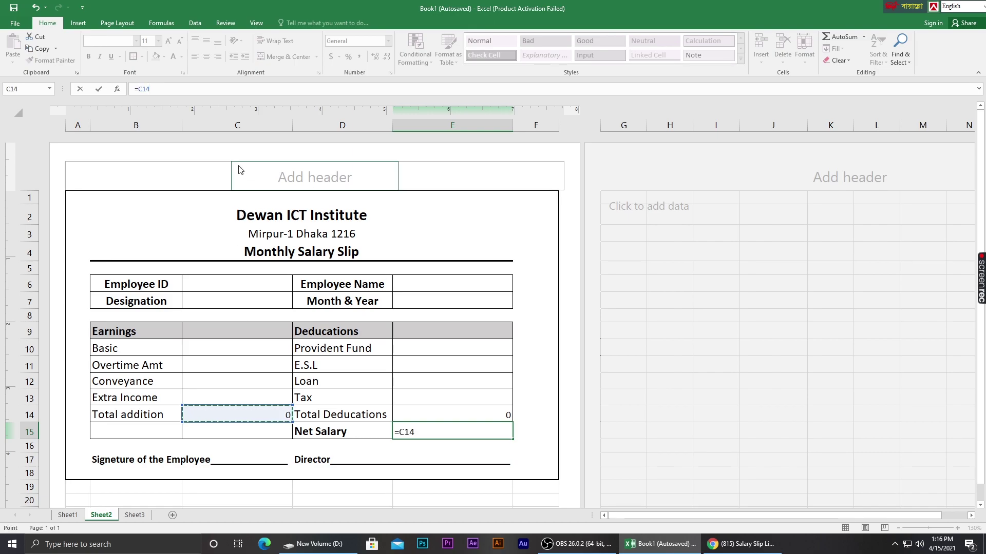
pyautogui.write('-')
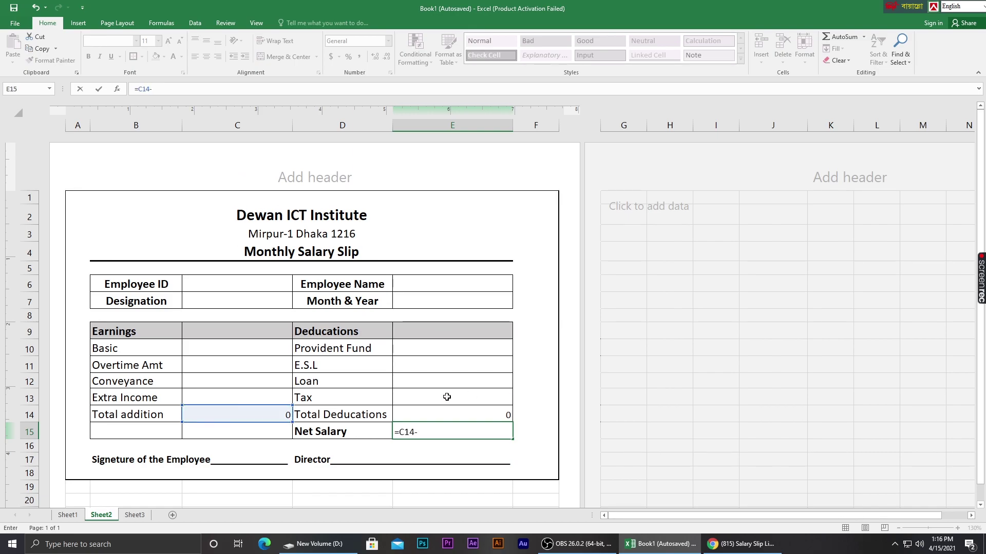
pyautogui.click(447, 414)
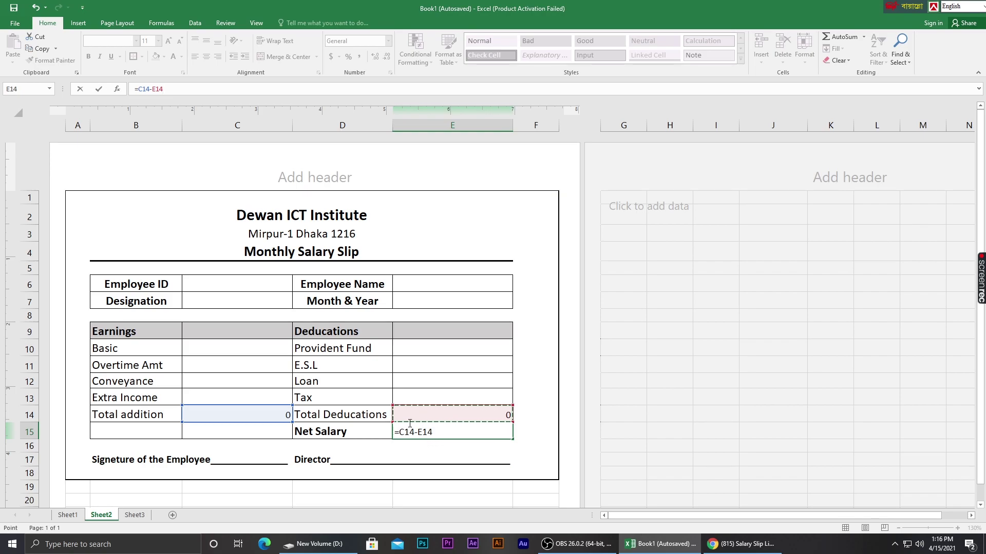
pyautogui.press('Return')
pyautogui.click(458, 434)
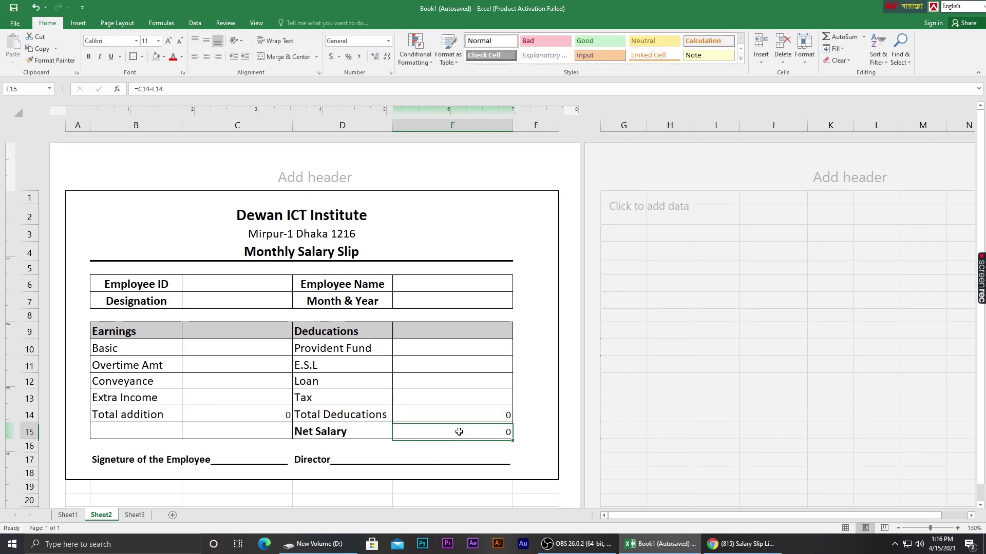
# Step: Test the Net Salary formula with 55 in Total addition and 565 in Total Deducations, and undo both entries
pyautogui.click(260, 414)
pyautogui.write('55')
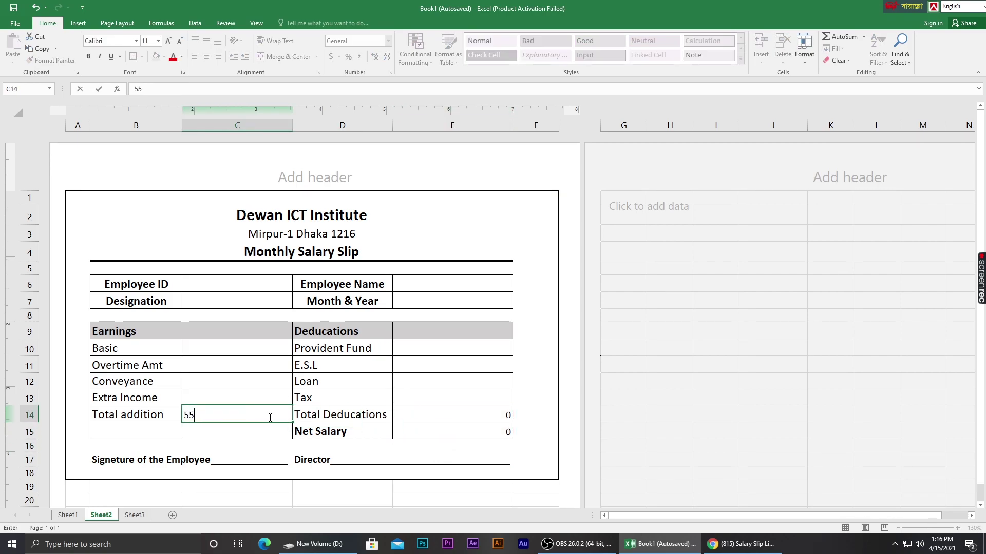
pyautogui.click(444, 412)
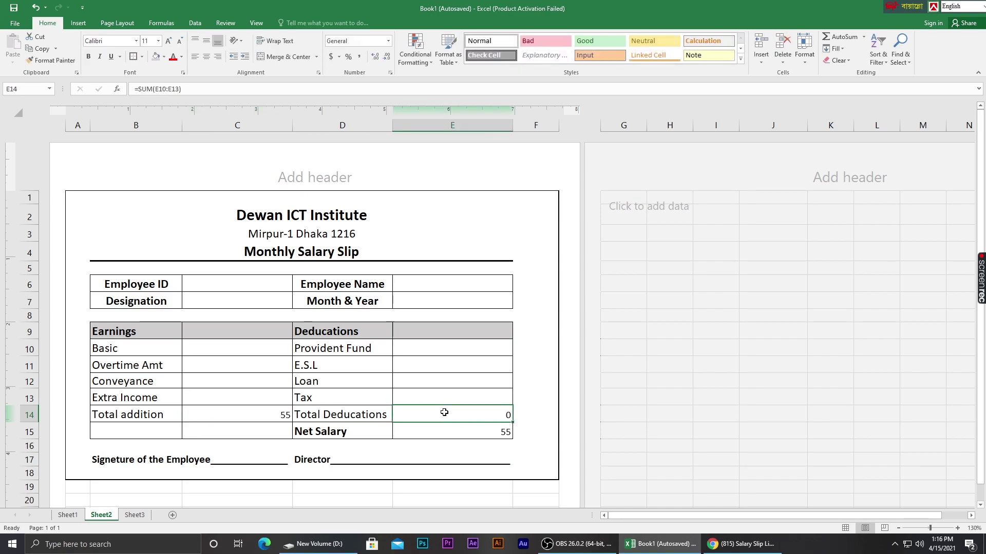
pyautogui.write('565')
pyautogui.click(448, 432)
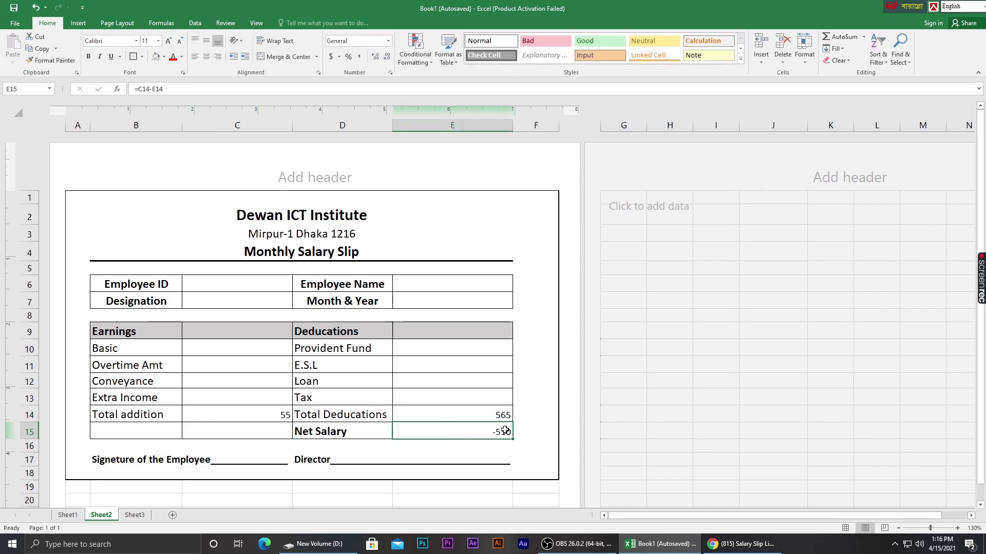
pyautogui.click(488, 415)
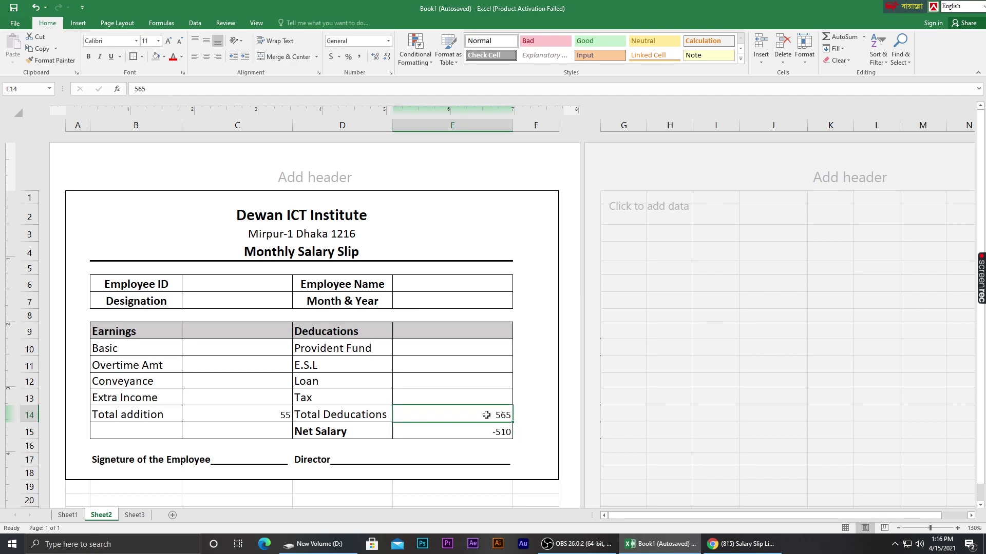
pyautogui.hotkey('ctrl', 'z')
pyautogui.hotkey('ctrl', 'z')
# Step: Fill in the employee's ID number and name in the employee details block
pyautogui.click(238, 285)
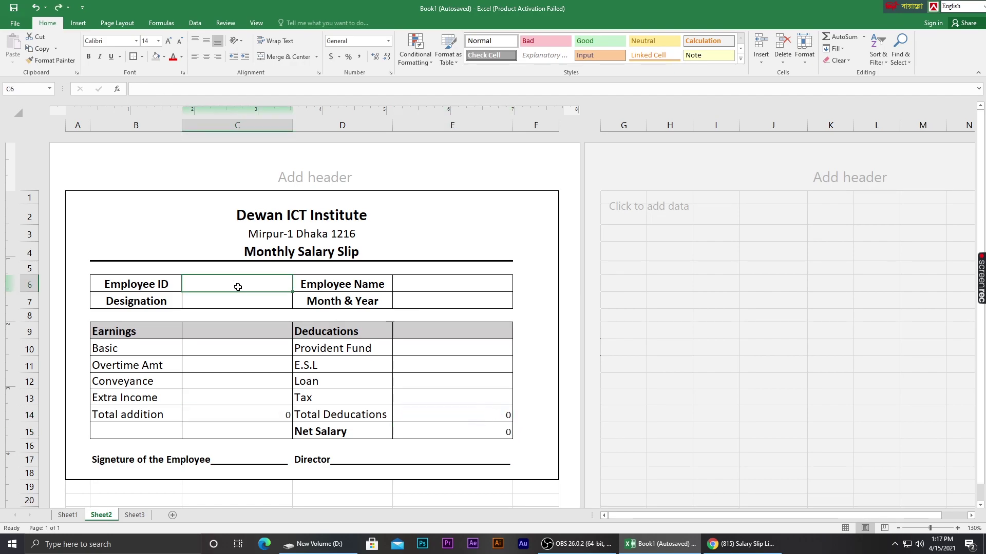
pyautogui.write('15')
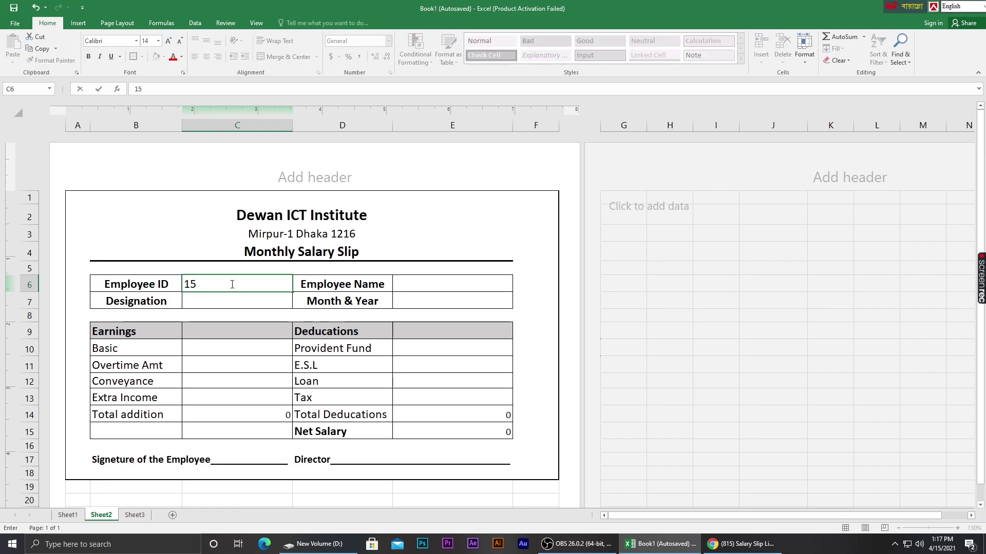
pyautogui.write('56')
pyautogui.click(424, 283)
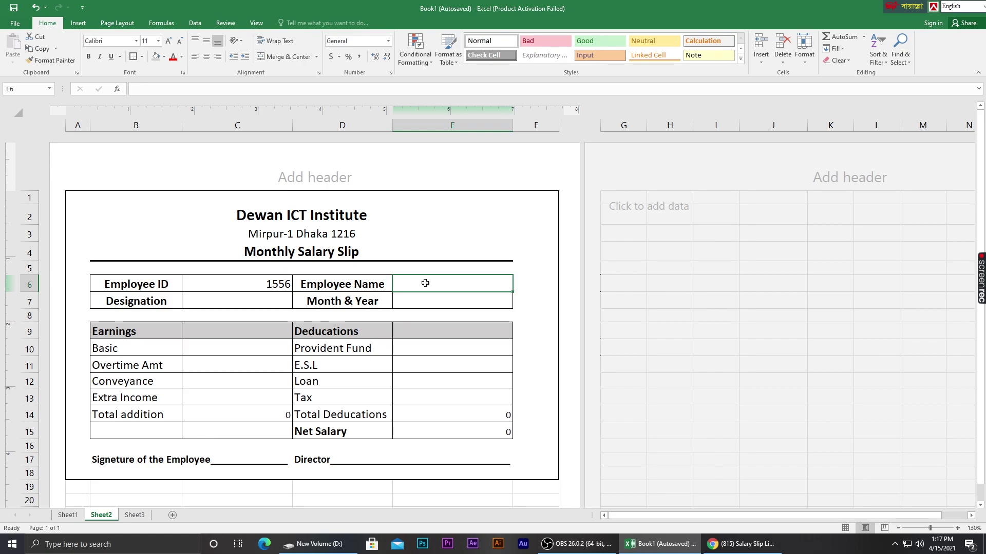
pyautogui.write('Rohim')
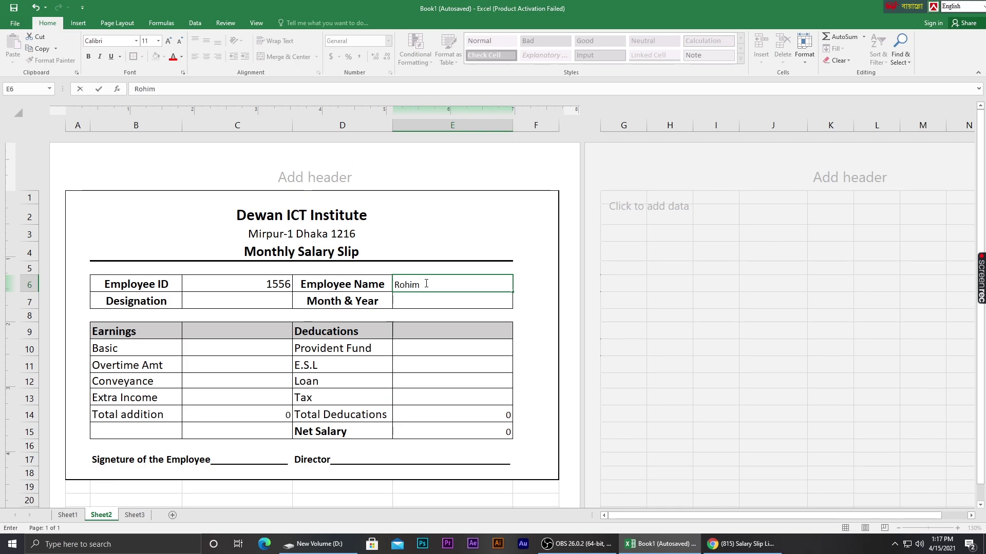
# Step: Enter "jun 25" as the Month & Year in E7
pyautogui.click(453, 300)
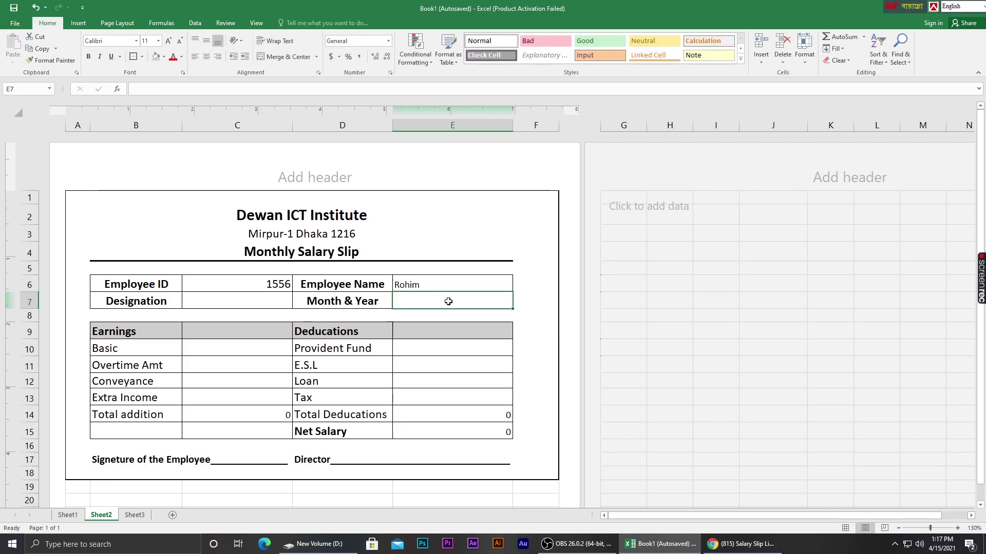
pyautogui.write('jun')
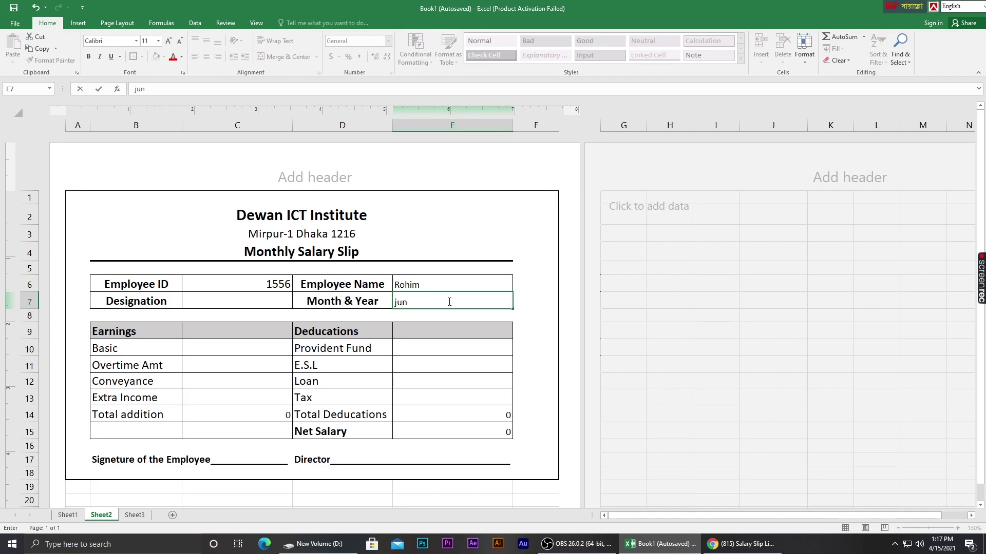
pyautogui.write(' 52')
pyautogui.press('BackSpace')
pyautogui.press('BackSpace')
pyautogui.write('25')
# Step: Enter the earnings amounts: 14500 for Basic, 5000 for Overtime Amt and 20 for Conveyance
pyautogui.click(236, 349)
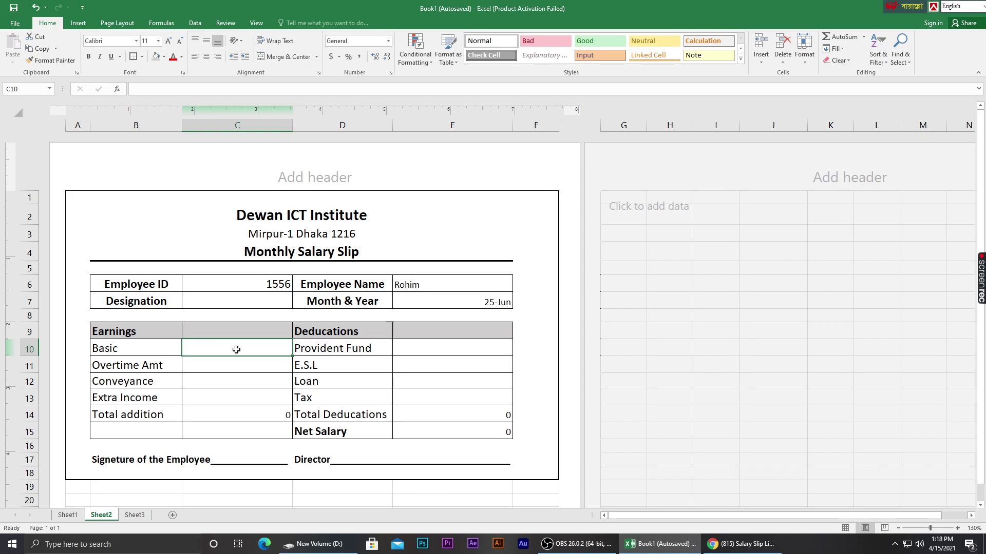
pyautogui.write('1450')
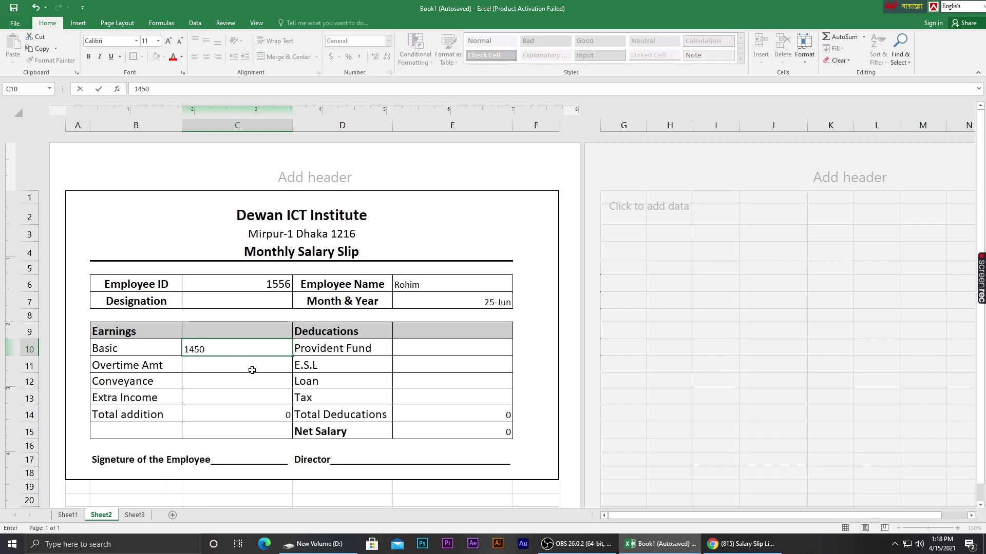
pyautogui.write('0')
pyautogui.press('Return')
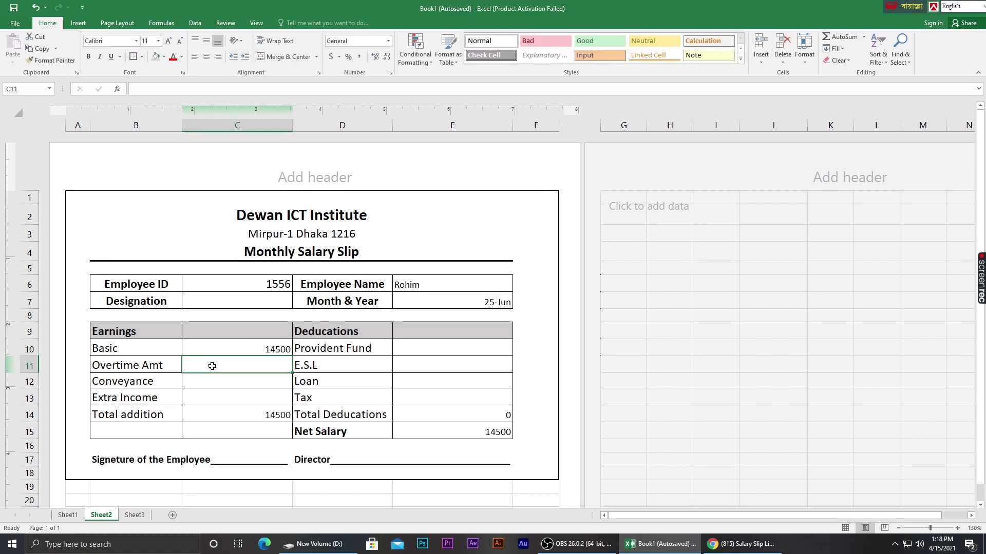
pyautogui.write('5000')
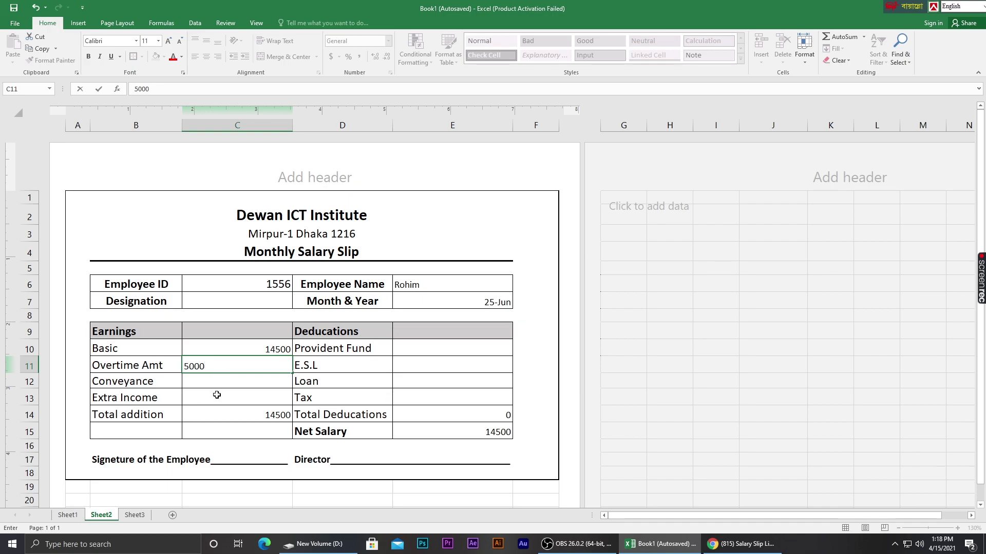
pyautogui.click(225, 384)
pyautogui.write('2')
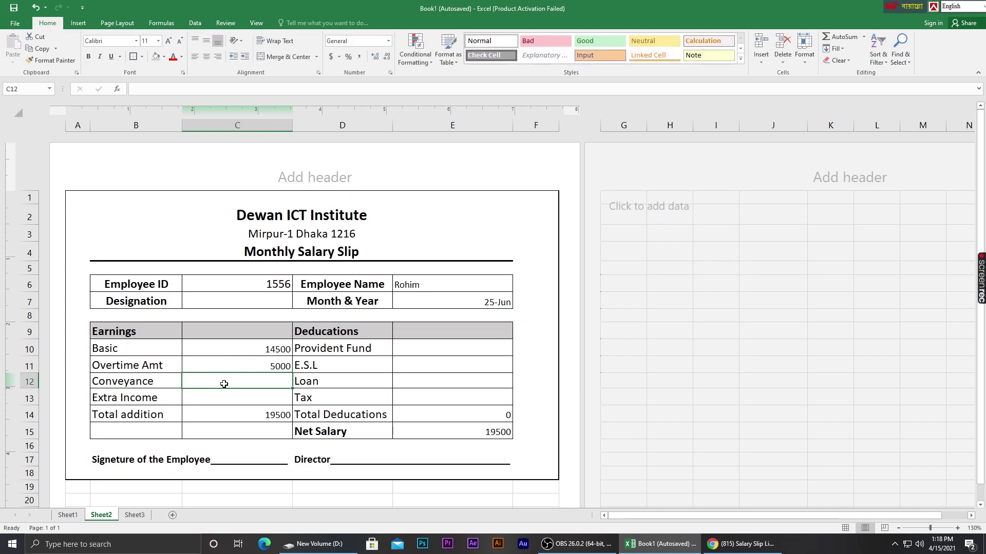
pyautogui.write('0')
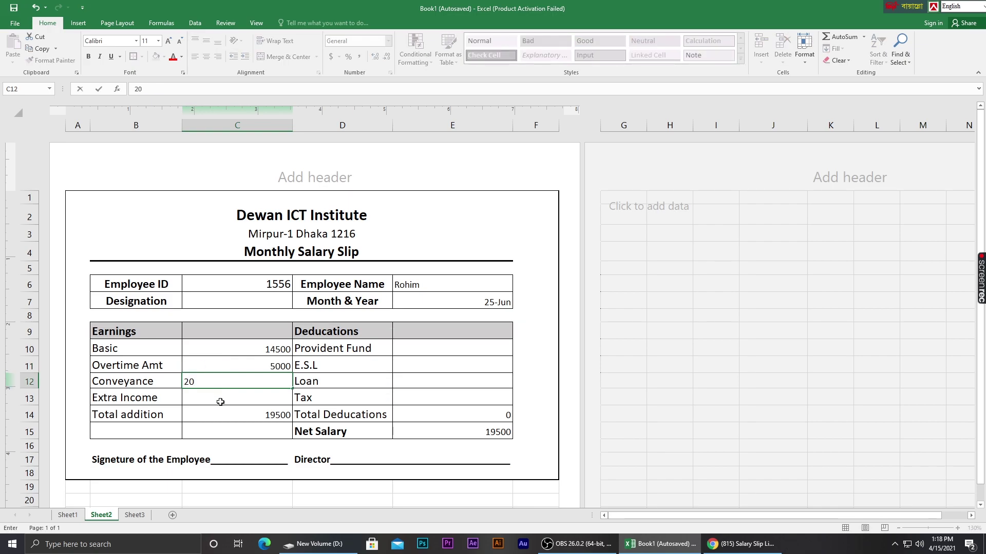
pyautogui.click(220, 402)
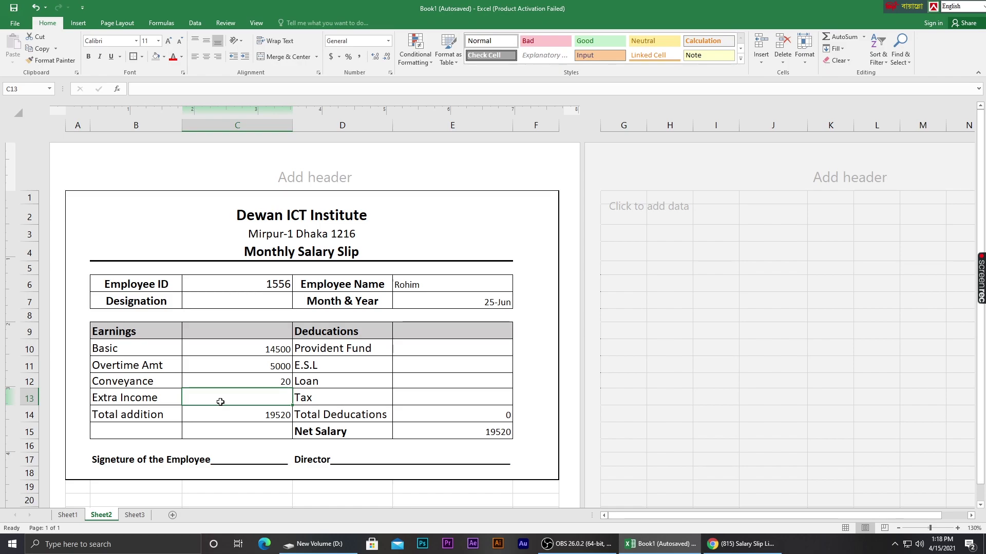
# Step: Enter sample amounts: 500 for Extra Income, 26459 for Provident Fund, 215 for E.S.L and 2151 for Loan
pyautogui.write('500')
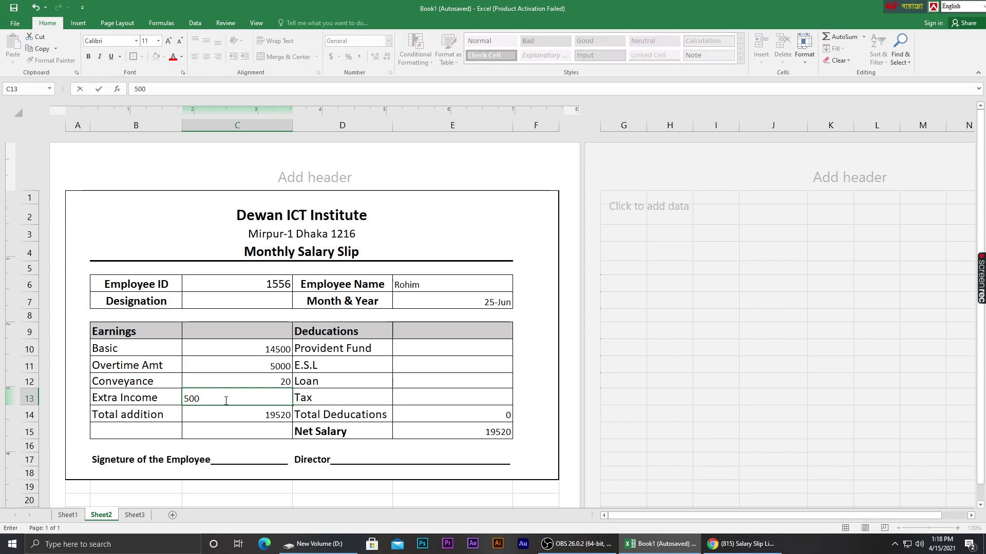
pyautogui.click(418, 380)
pyautogui.click(467, 351)
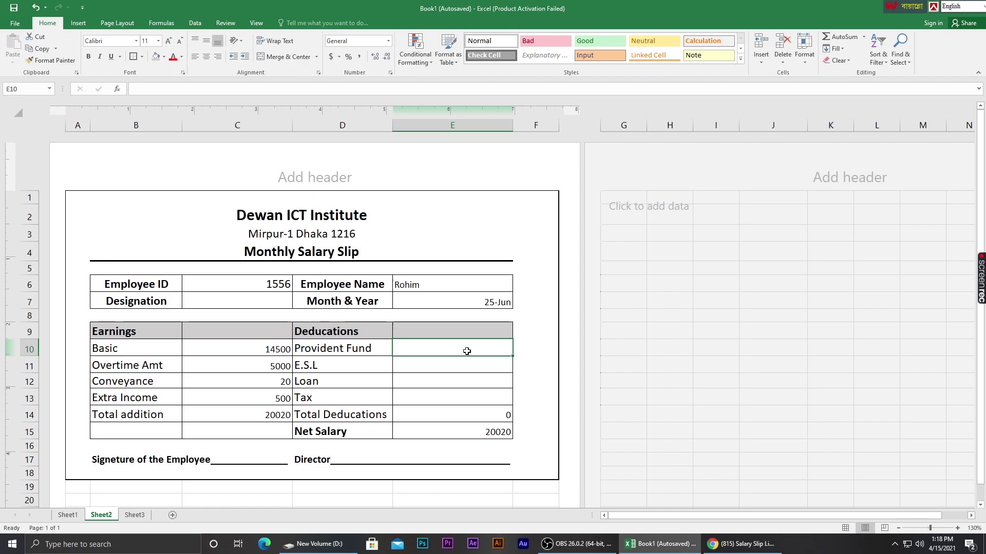
pyautogui.write('26459')
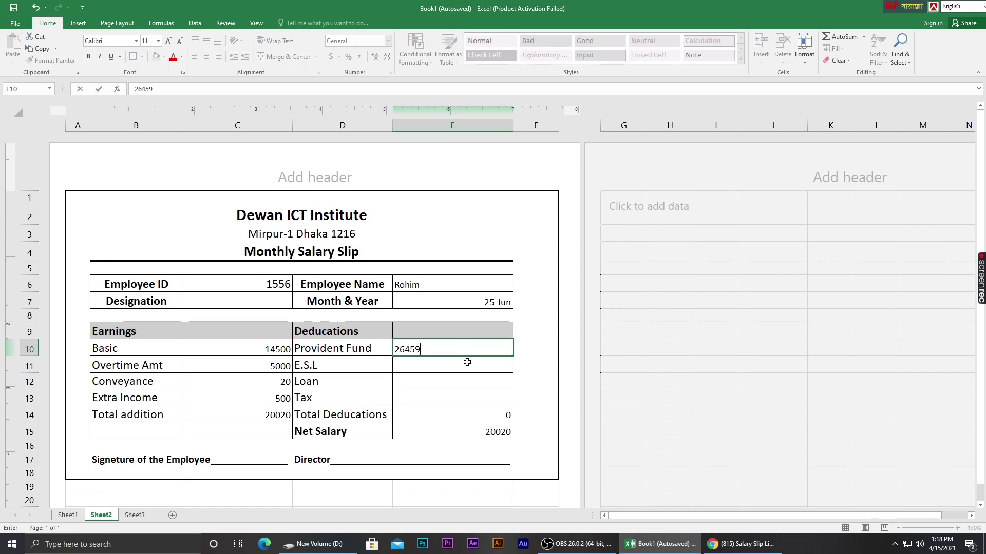
pyautogui.click(467, 363)
pyautogui.write('215')
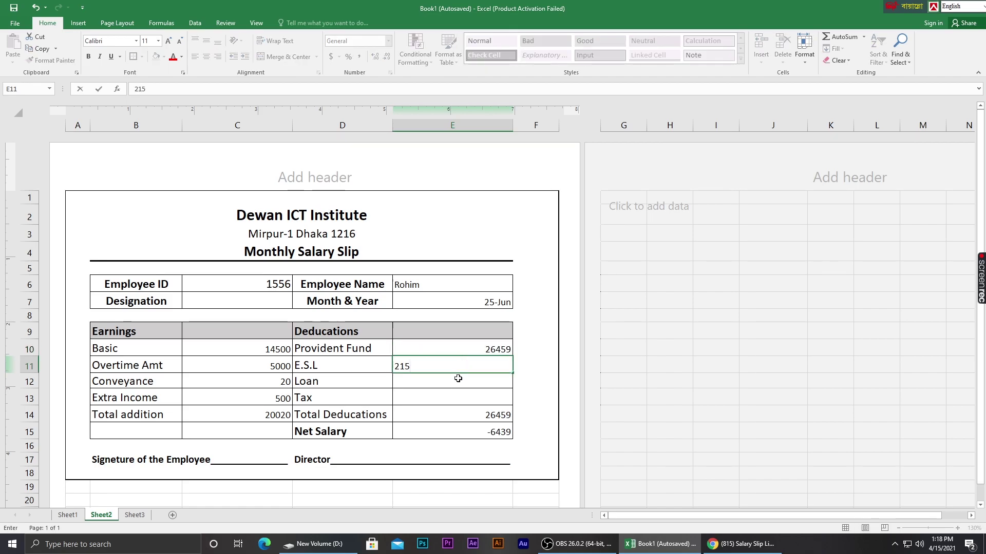
pyautogui.click(458, 376)
pyautogui.write('2151')
pyautogui.click(461, 414)
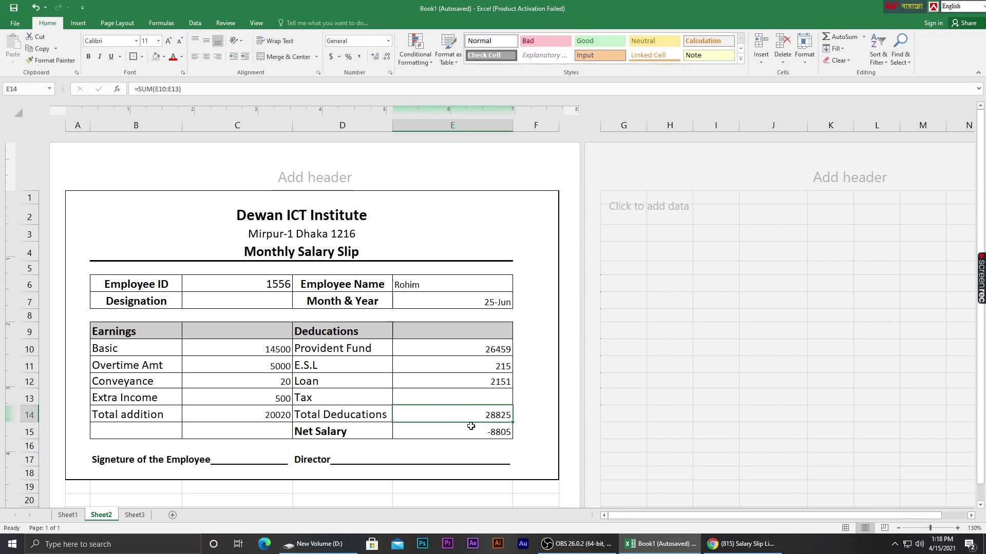
# Step: Examine the Net Salary, deduction, employee detail and Basic cells of the filled slip
pyautogui.click(477, 432)
pyautogui.click(502, 384)
pyautogui.click(478, 427)
pyautogui.click(465, 382)
pyautogui.click(469, 364)
pyautogui.click(470, 352)
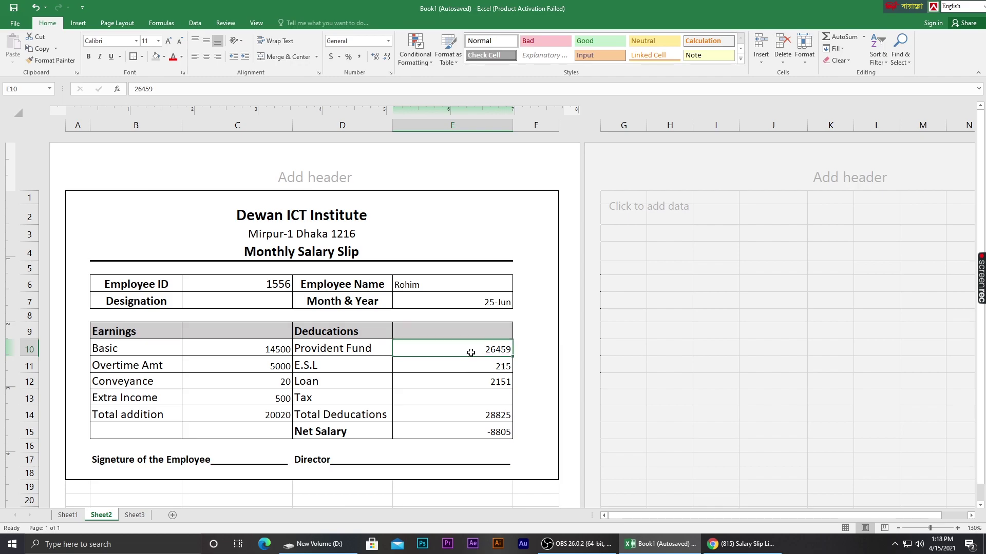
pyautogui.click(267, 301)
pyautogui.click(267, 285)
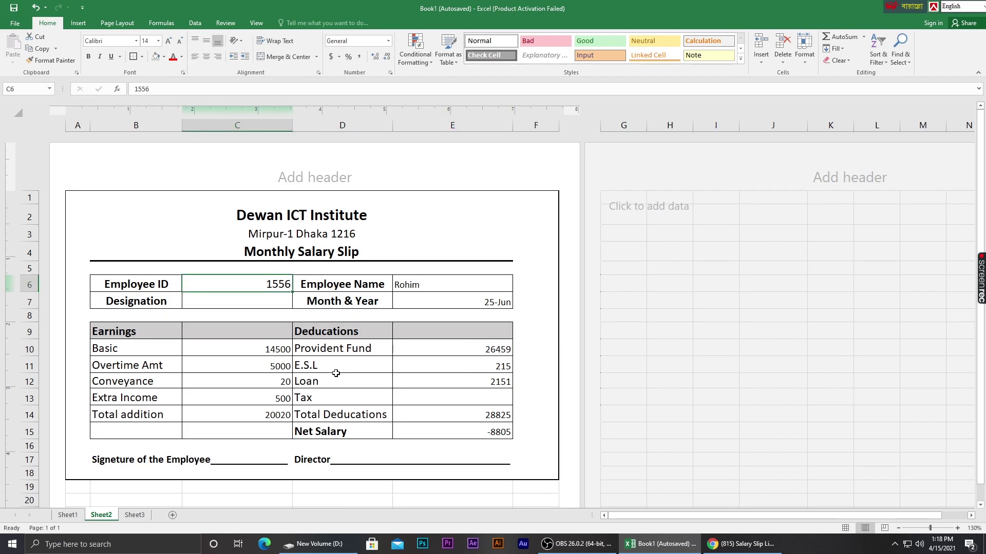
pyautogui.click(309, 283)
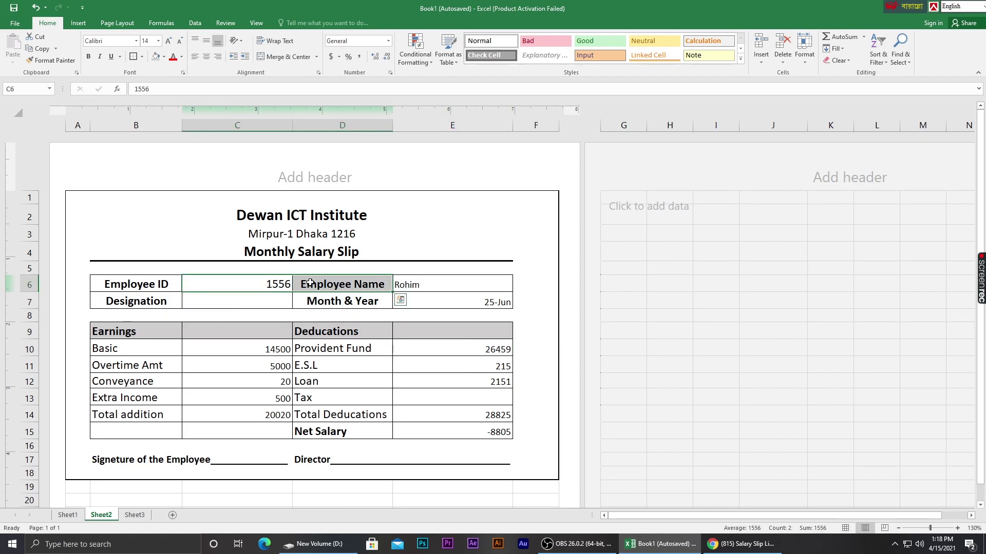
pyautogui.click(233, 401)
pyautogui.click(258, 284)
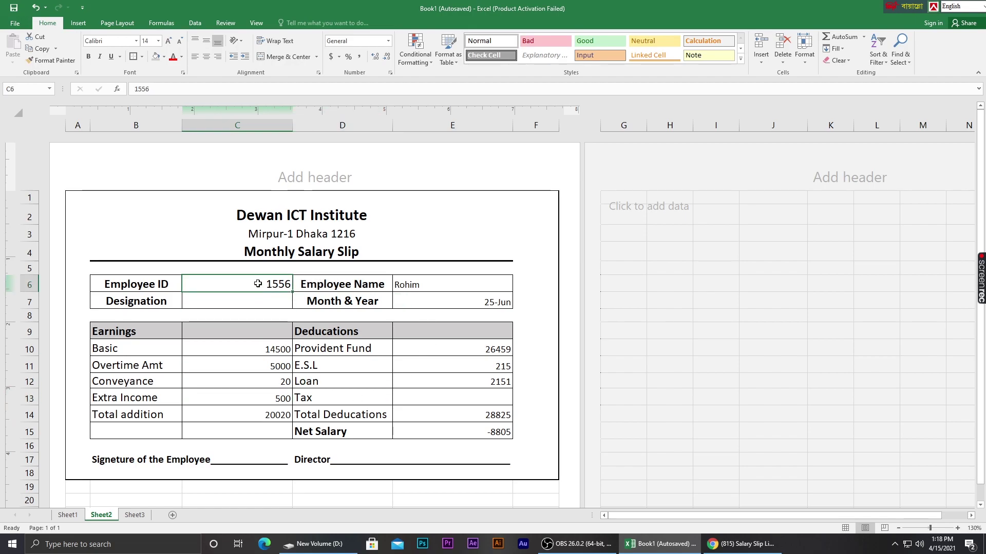
pyautogui.click(252, 349)
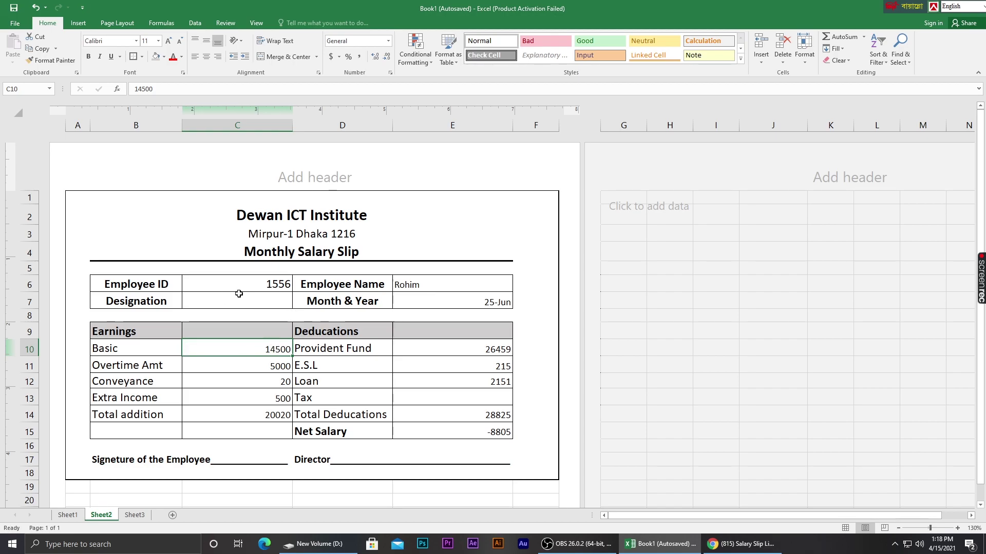
# Step: Undo the sample entries in the employee details, earnings and deductions cells of the slip
pyautogui.click(261, 285)
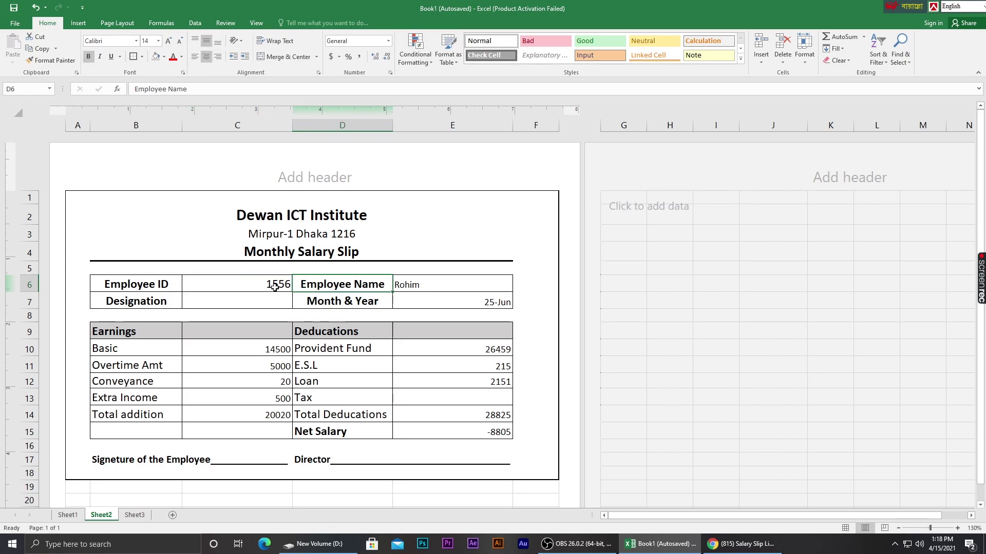
pyautogui.click(484, 295)
pyautogui.click(277, 284)
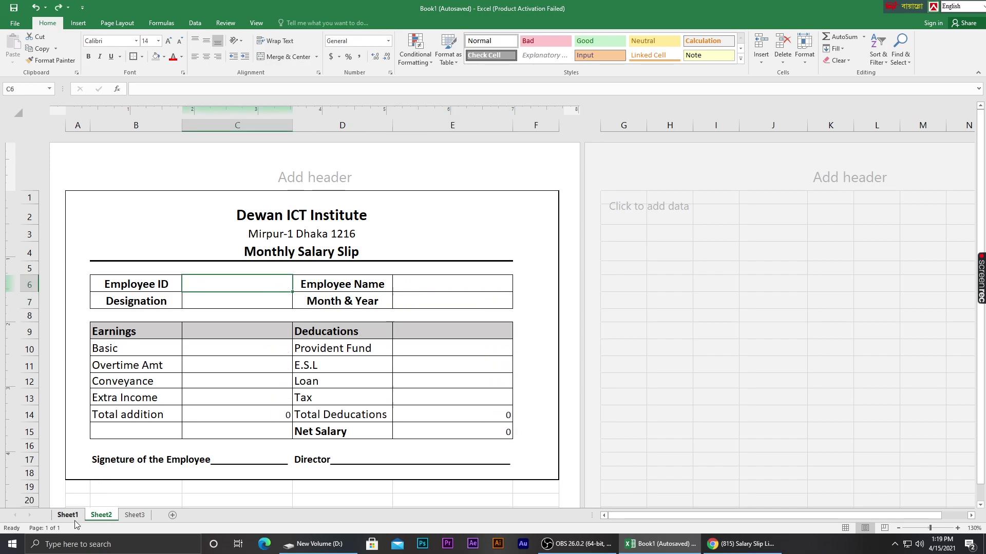
# Step: Examine the employee salary table on Sheet1, including its Employee ID and Designation columns
pyautogui.click(57, 518)
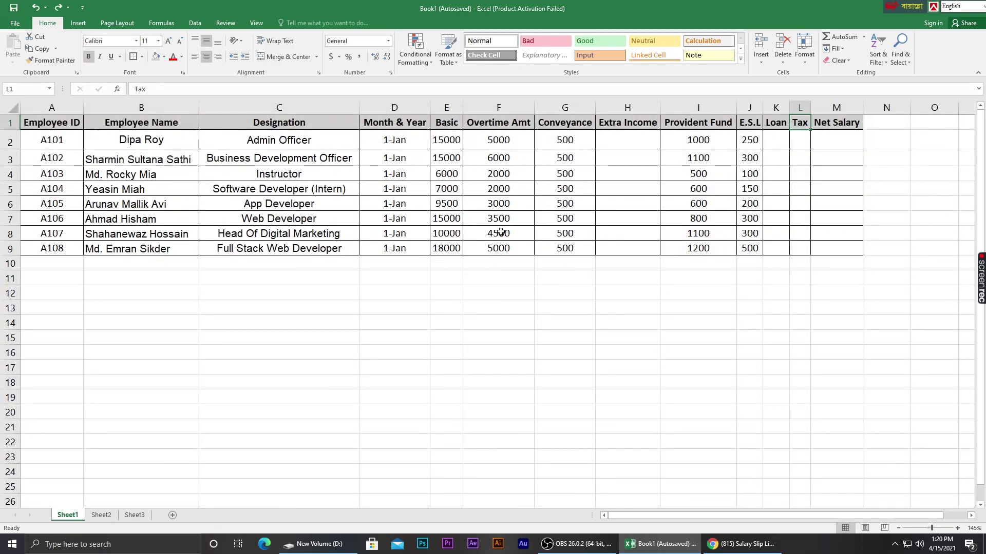
pyautogui.scroll(-1, 359, 241)
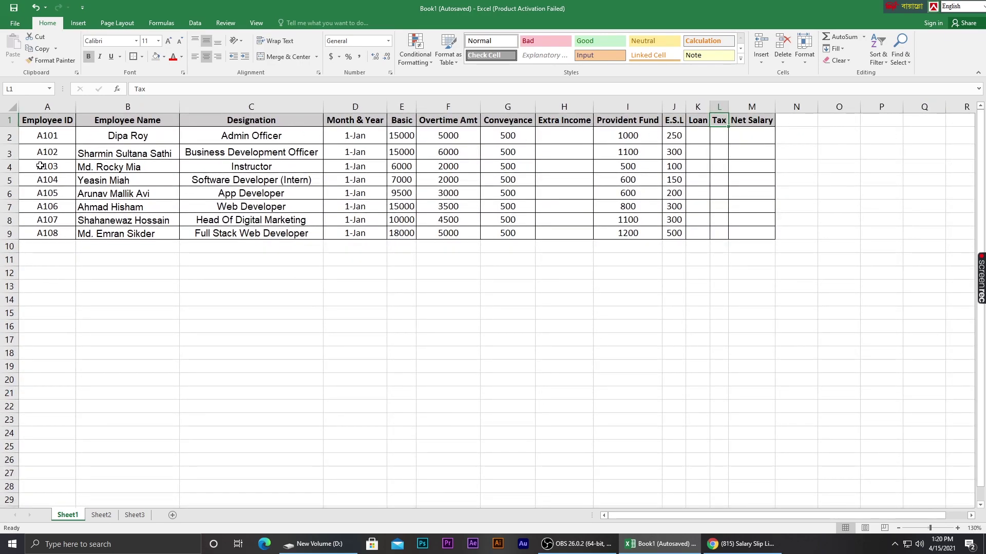
pyautogui.scroll(1, 74, 145)
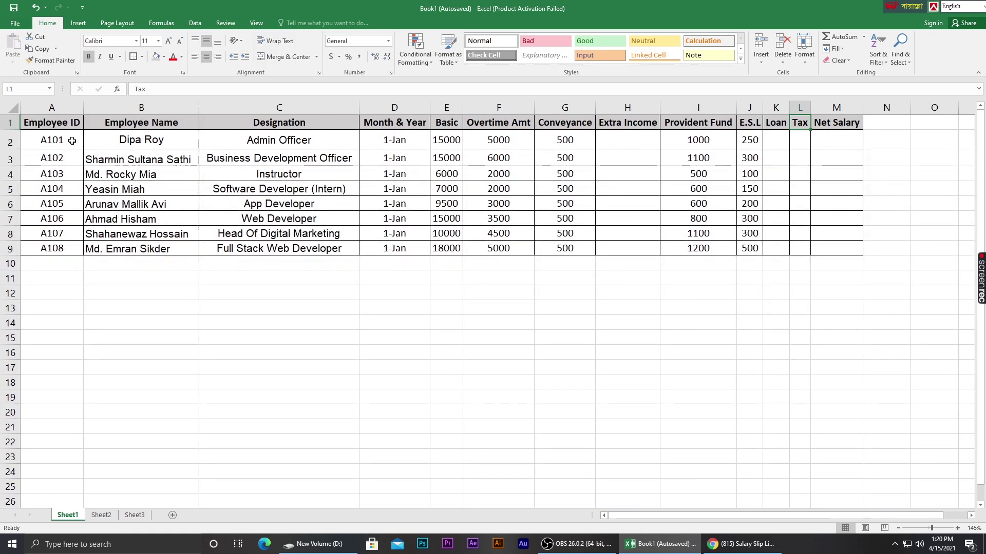
pyautogui.moveTo(73, 137); pyautogui.dragTo(80, 234)
pyautogui.click(268, 219)
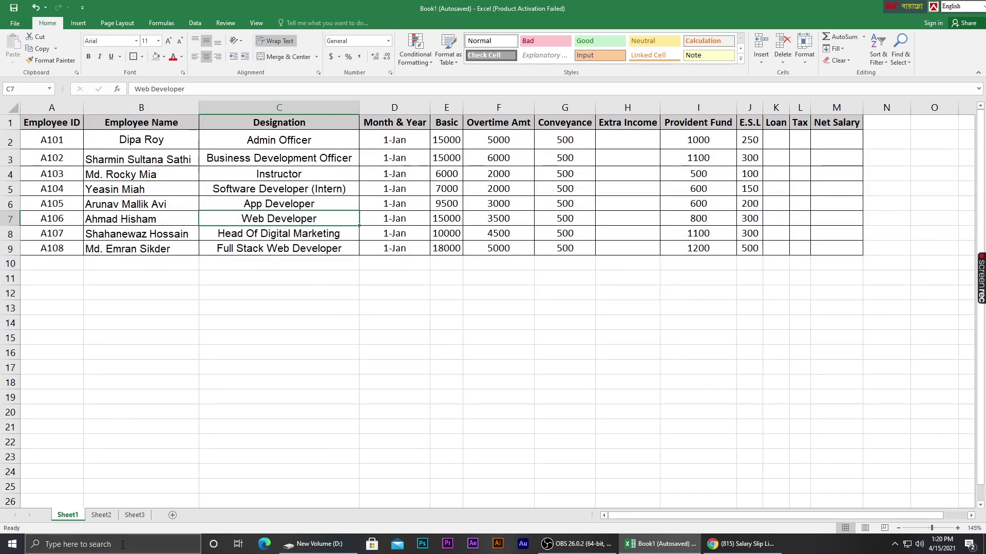
# Step: Add List data validation to the Employee ID cell C6 on Sheet2, with =Sheet1!$A$2:$A$9 as the source
pyautogui.click(101, 515)
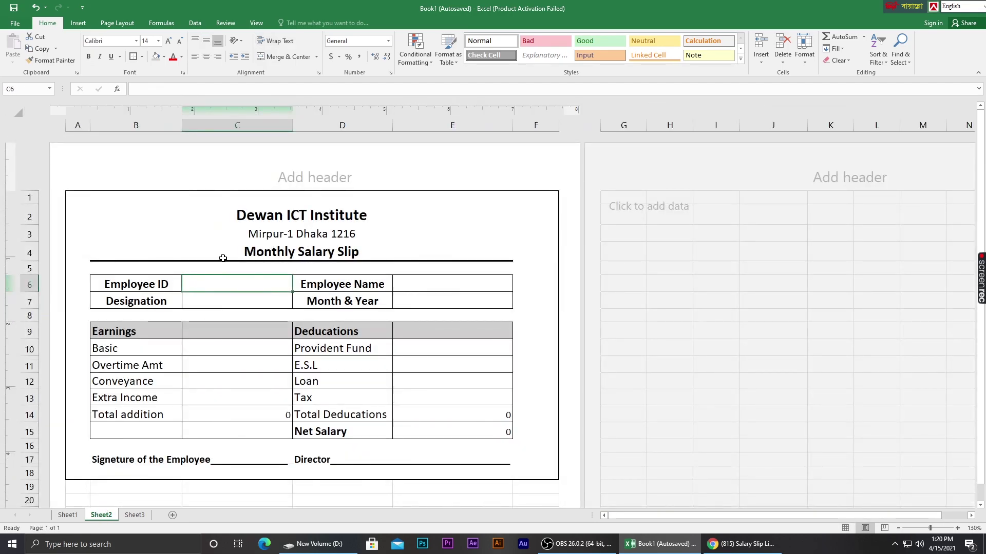
pyautogui.click(190, 23)
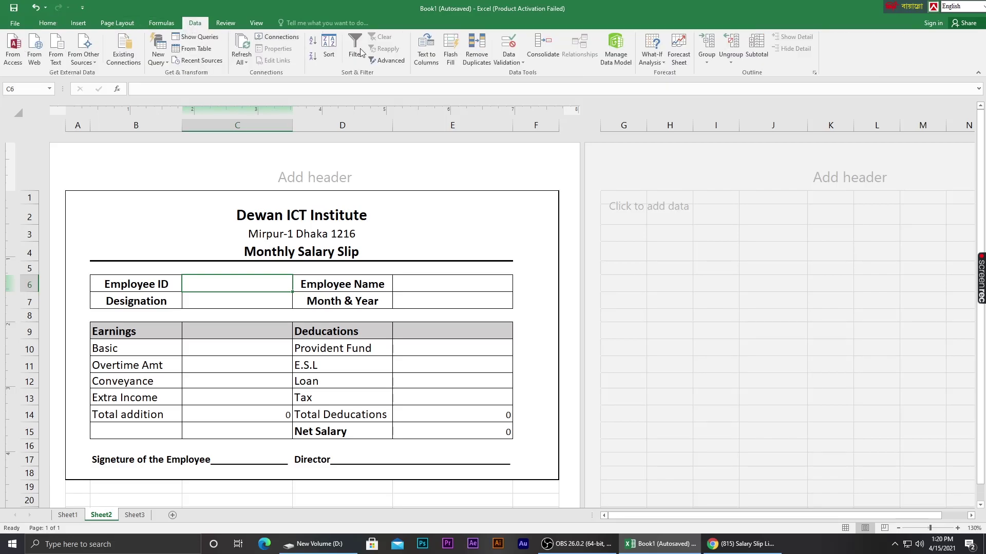
pyautogui.click(522, 63)
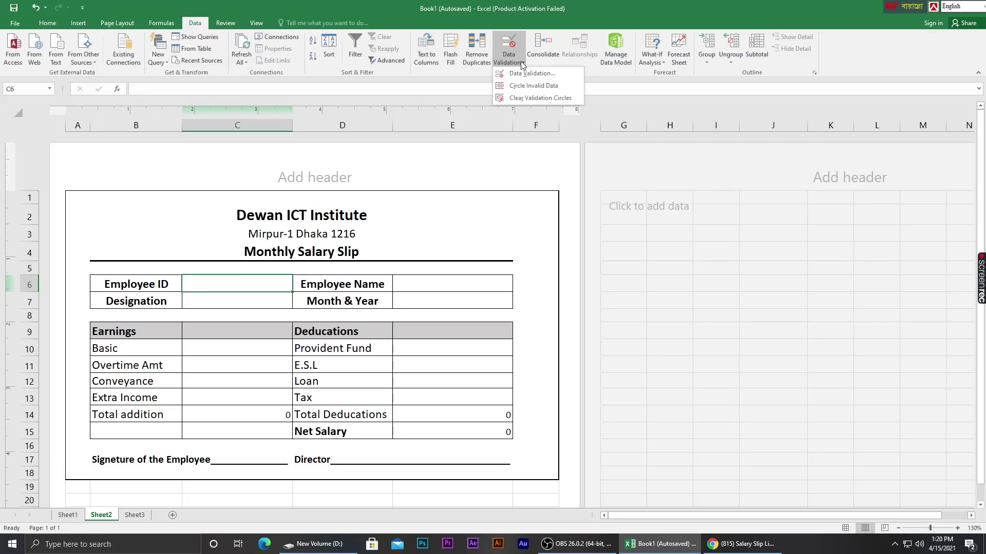
pyautogui.click(546, 78)
pyautogui.click(479, 236)
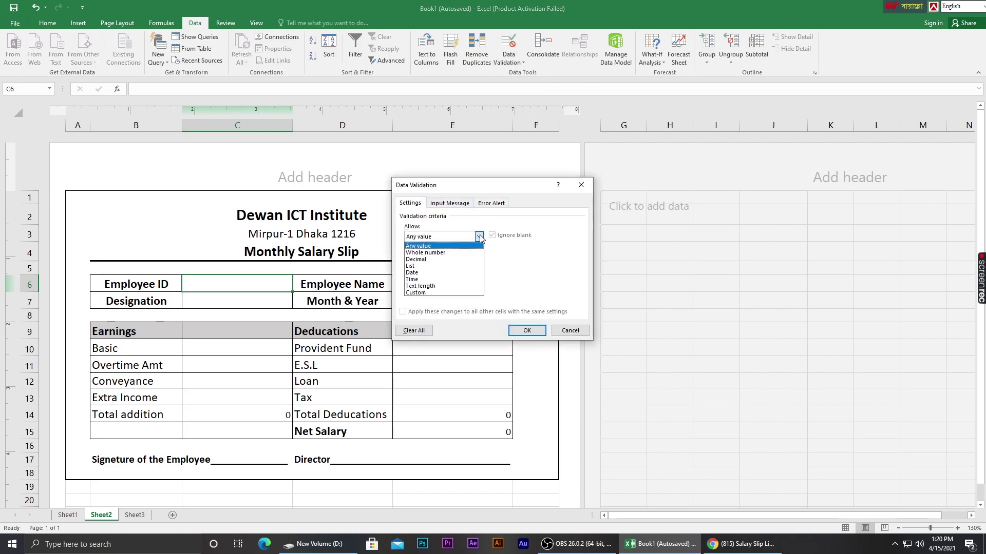
pyautogui.click(443, 266)
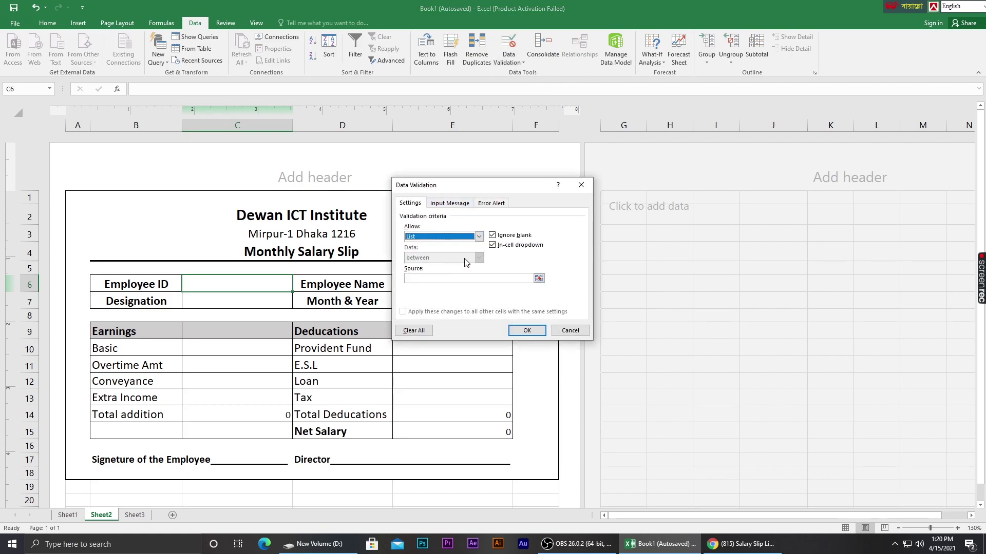
pyautogui.click(459, 277)
pyautogui.click(74, 514)
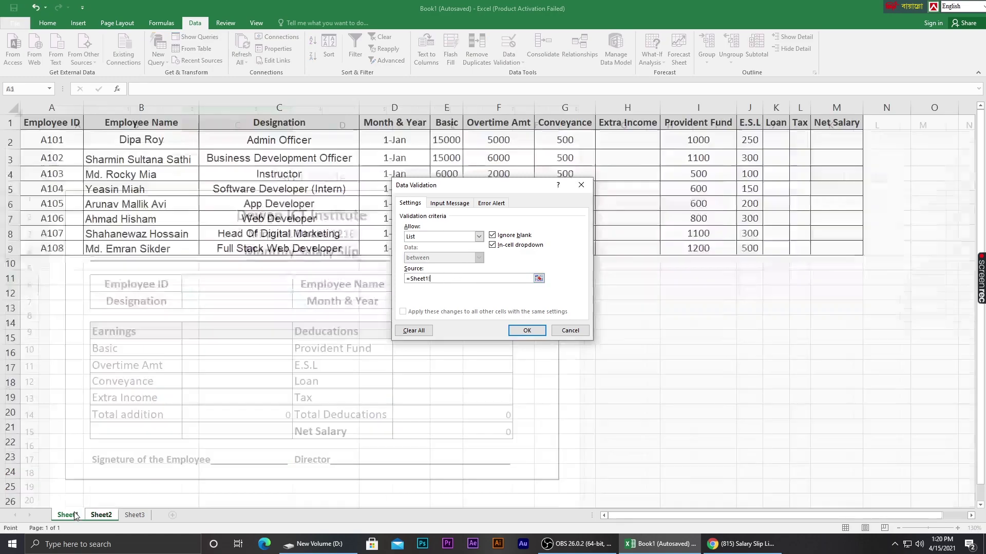
pyautogui.moveTo(52, 139); pyautogui.dragTo(51, 249)
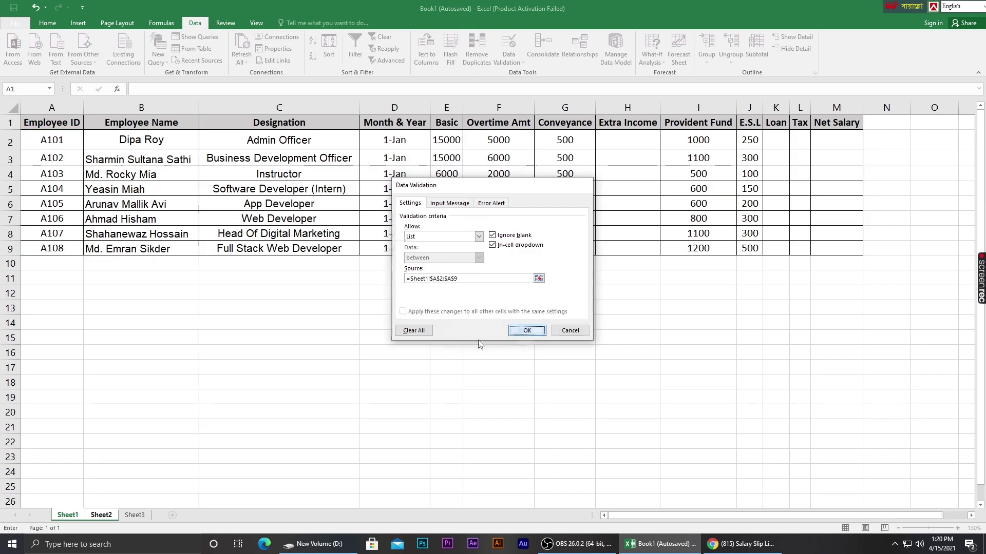
pyautogui.click(526, 331)
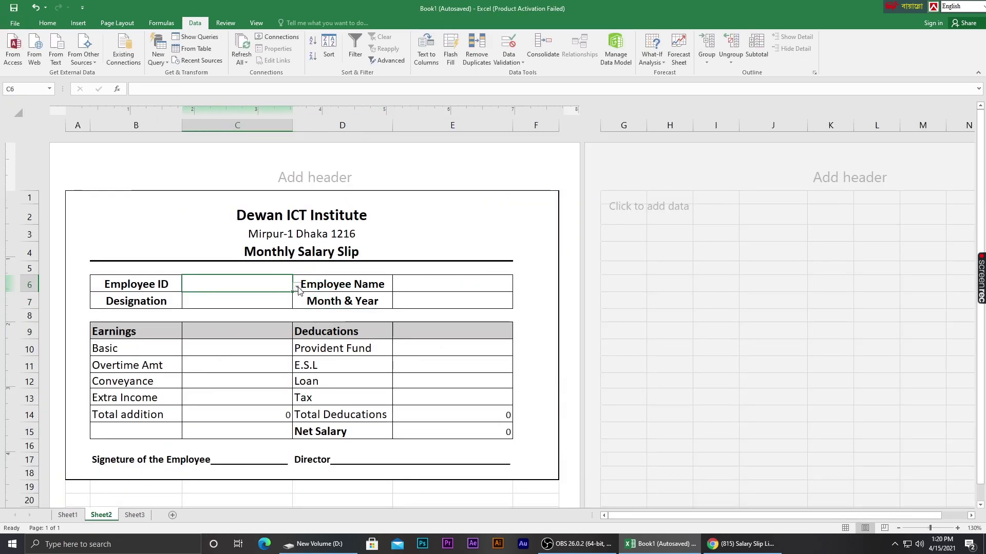
# Step: Choose the first employee ID from the in-cell list in C6
pyautogui.click(297, 288)
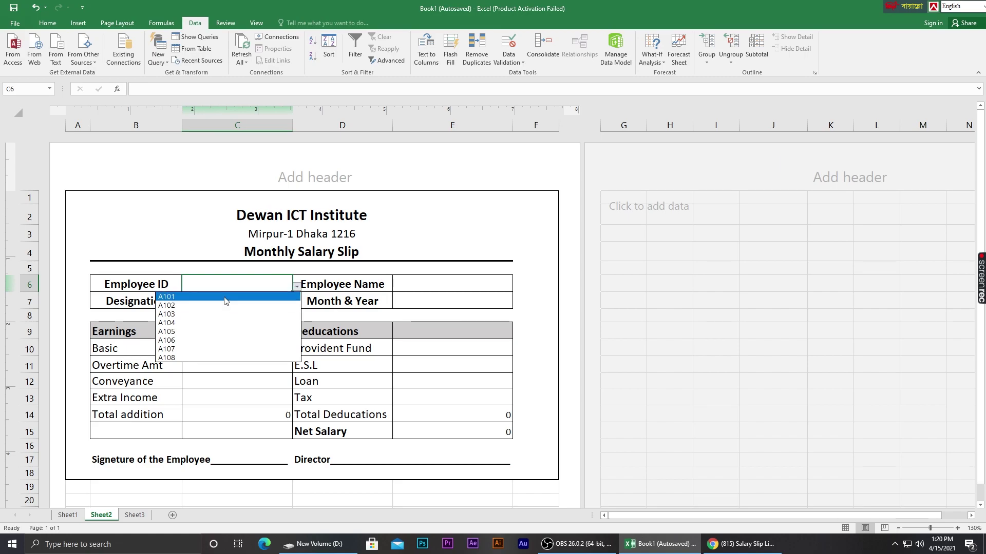
pyautogui.click(225, 298)
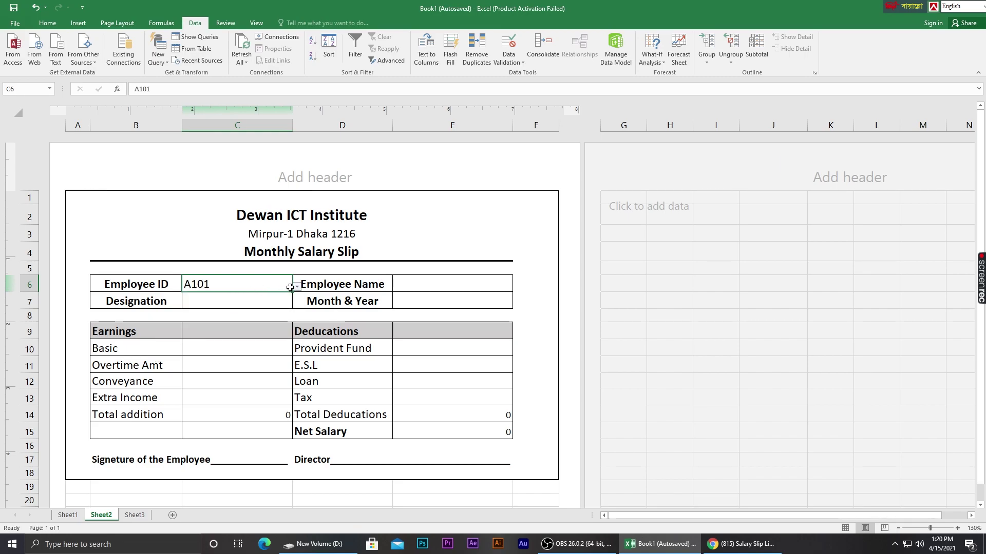
pyautogui.click(231, 293)
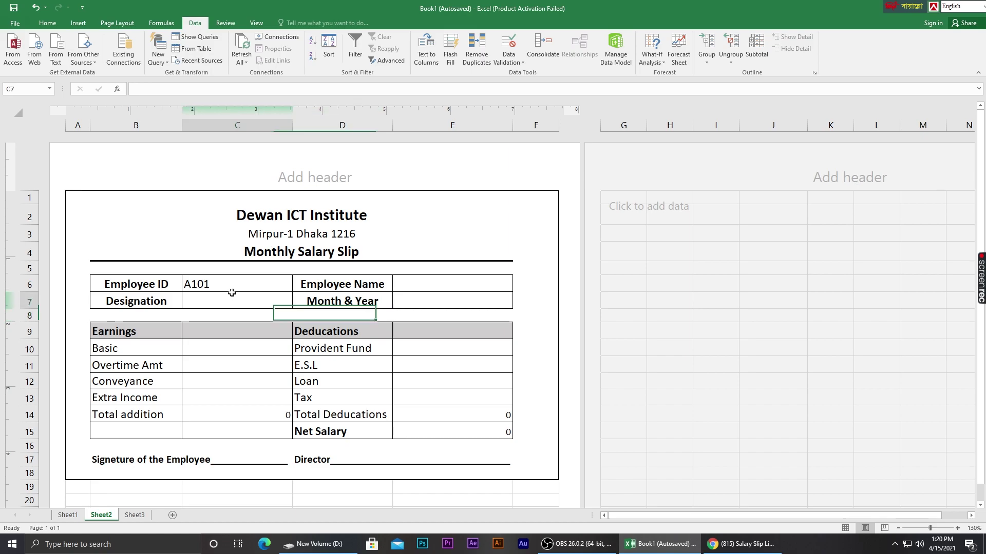
# Step: Remove the misspelled function name "valookup" from the Employee Name formula in E6, keeping the equals sign
pyautogui.click(416, 370)
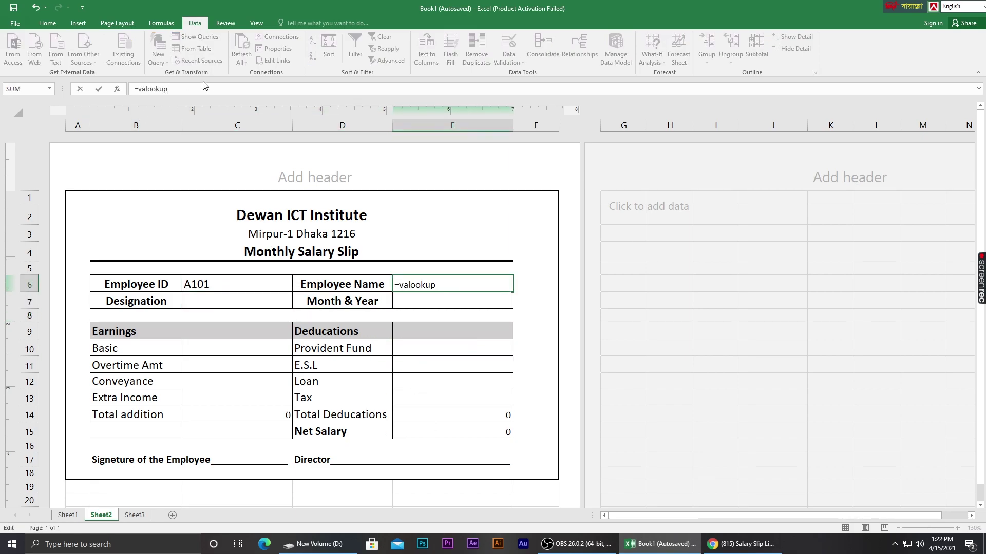
pyautogui.press('BackSpace')
pyautogui.press('BackSpace')
pyautogui.press('BackSpace')
pyautogui.press('BackSpace')
pyautogui.press('BackSpace')
pyautogui.press('BackSpace')
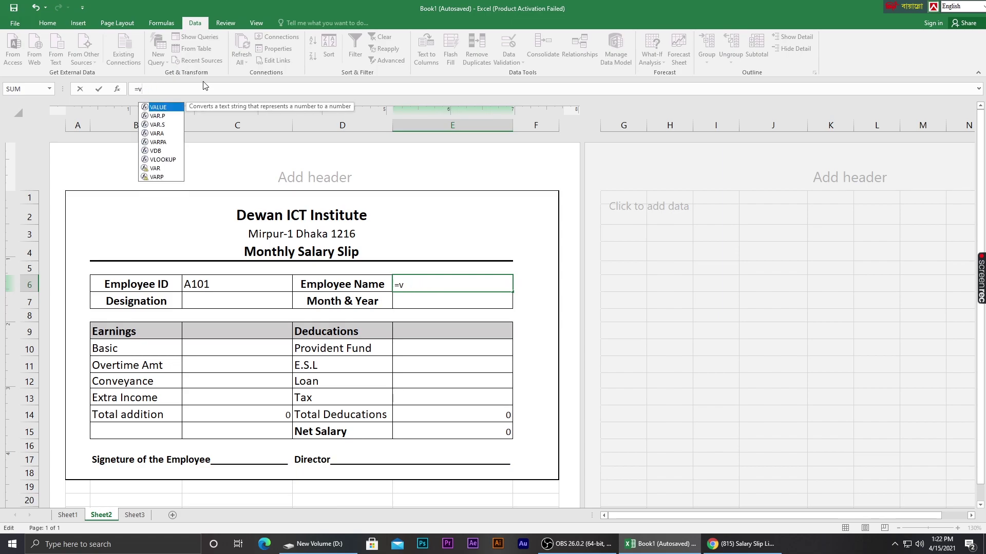
pyautogui.press('BackSpace')
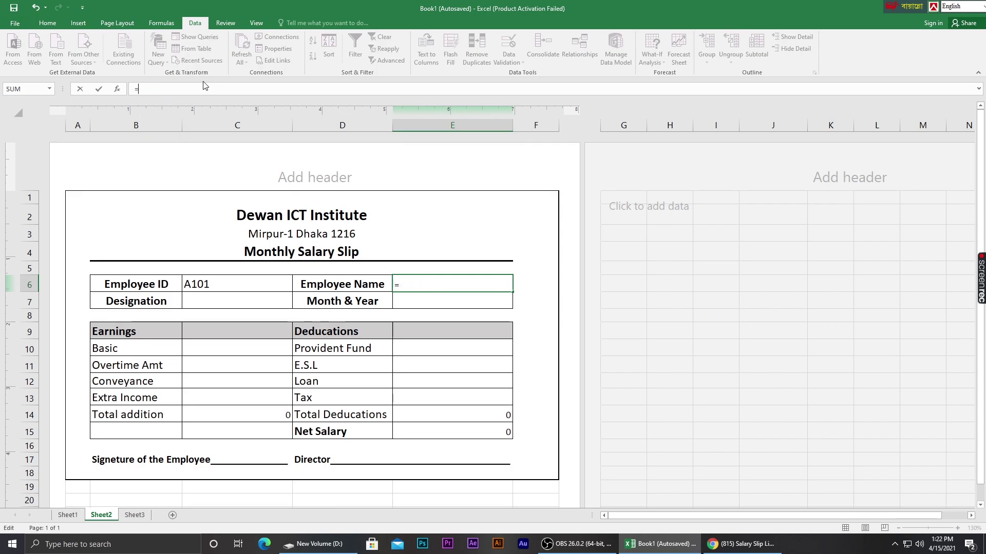
# Step: Complete the Employee Name formula in E6 as =VLOOKUP(C6,Sheet1!A2:M9,2,0)
pyautogui.write('VL')
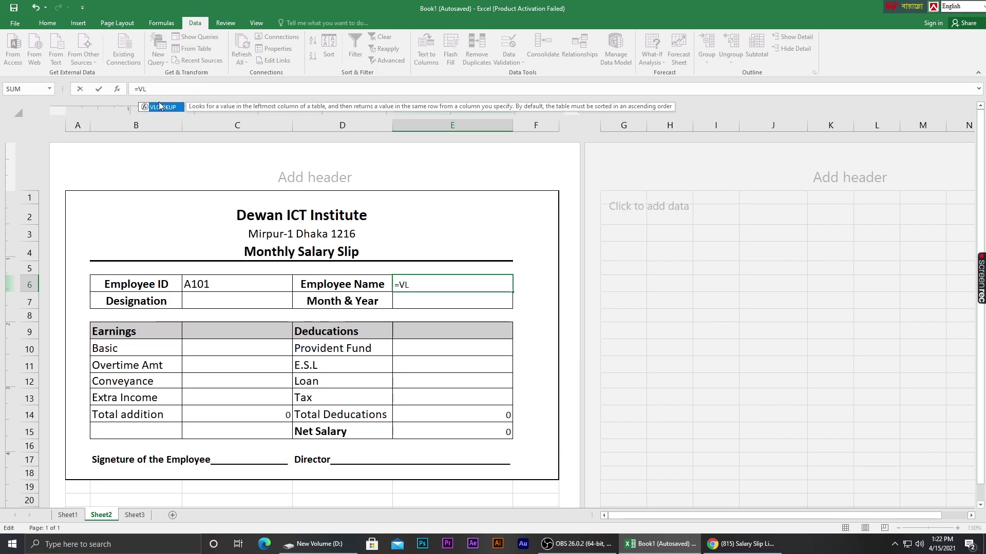
pyautogui.doubleClick(159, 106)
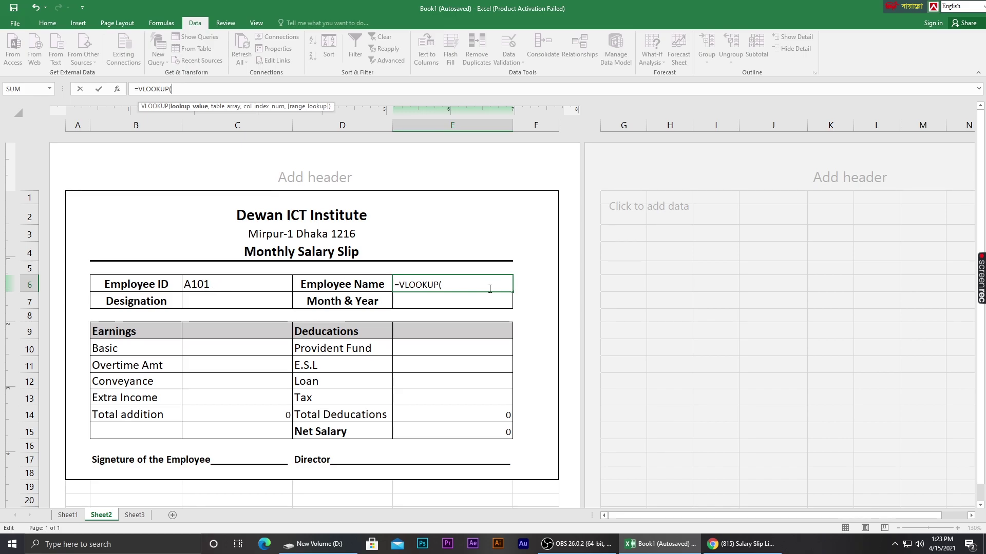
pyautogui.click(265, 285)
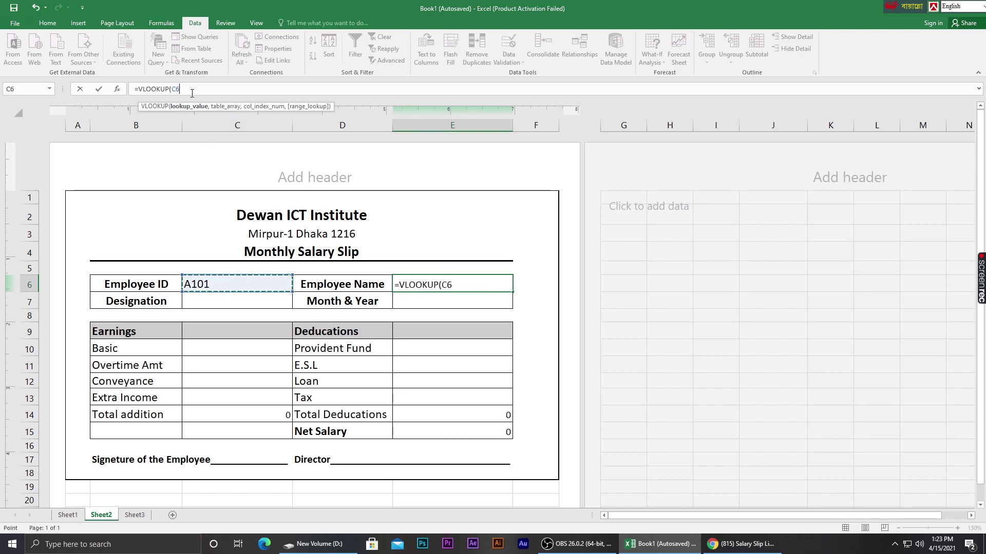
pyautogui.write(',')
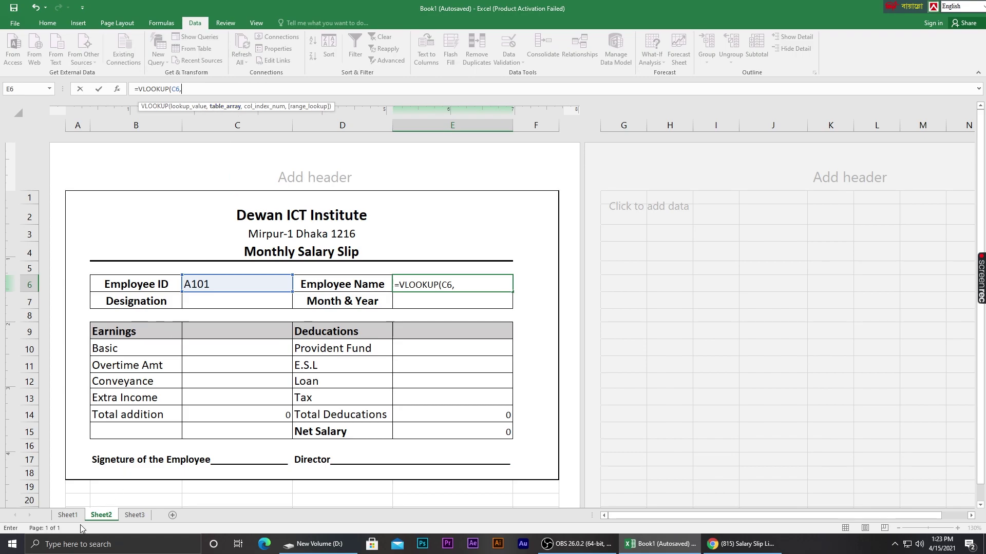
pyautogui.click(69, 515)
pyautogui.moveTo(77, 140); pyautogui.dragTo(845, 251)
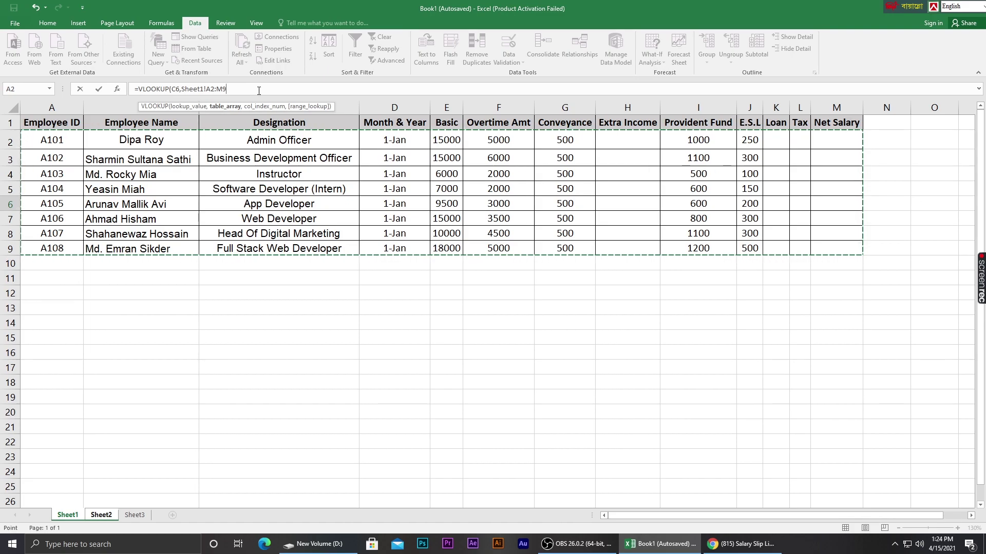
pyautogui.write(',2')
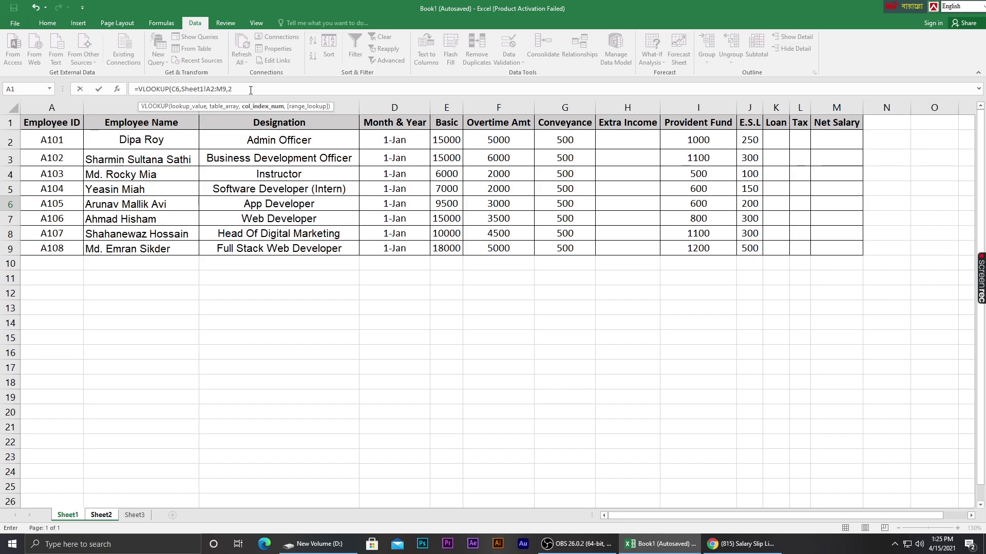
pyautogui.write(',0')
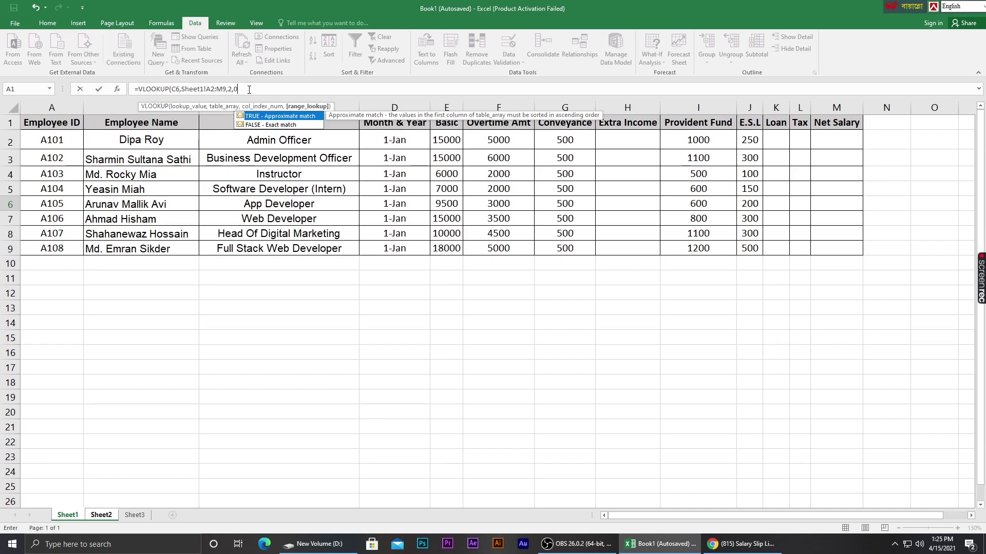
pyautogui.write(')')
pyautogui.press('Return')
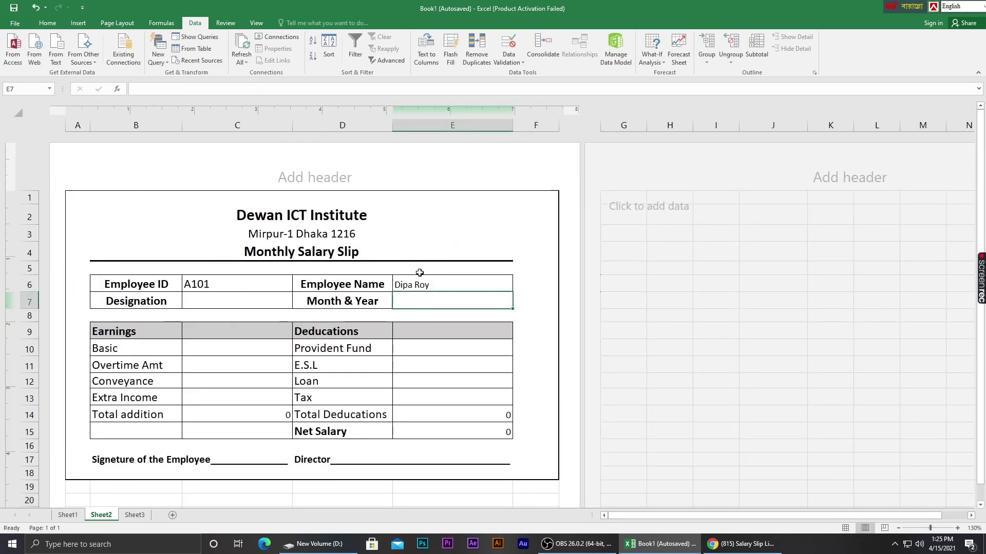
# Step: Compare the slip's Employee ID and Employee Name with the first employee's row on Sheet1
pyautogui.click(449, 284)
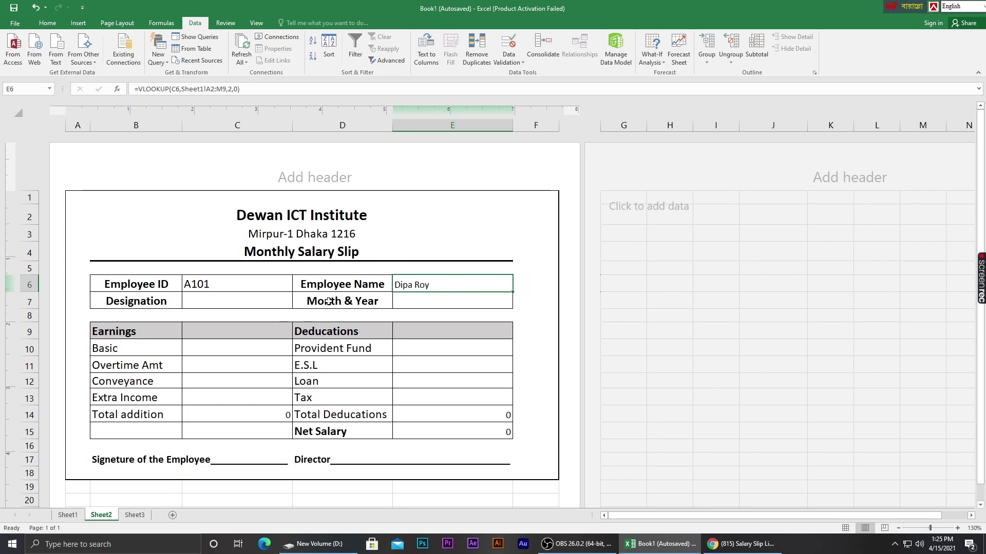
pyautogui.click(237, 290)
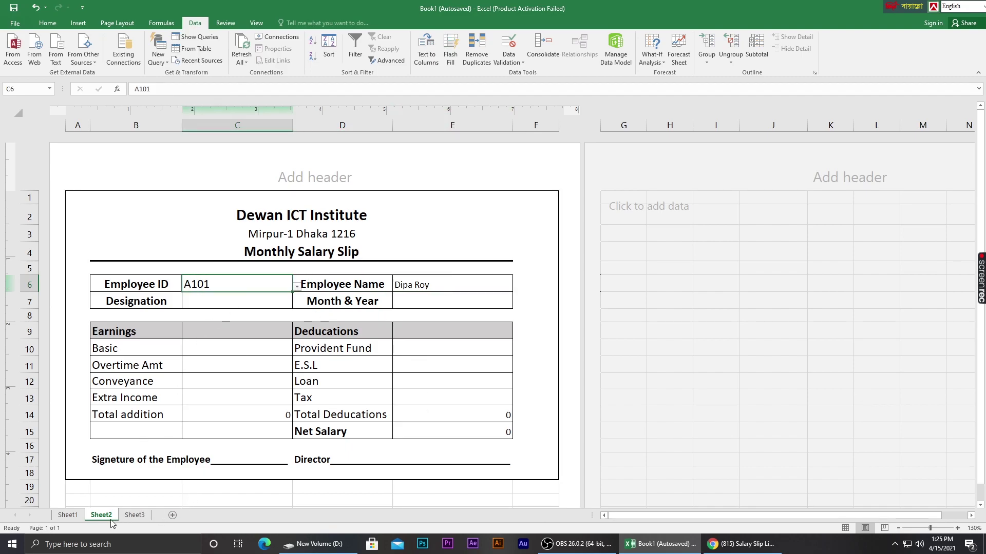
pyautogui.click(68, 514)
pyautogui.click(136, 141)
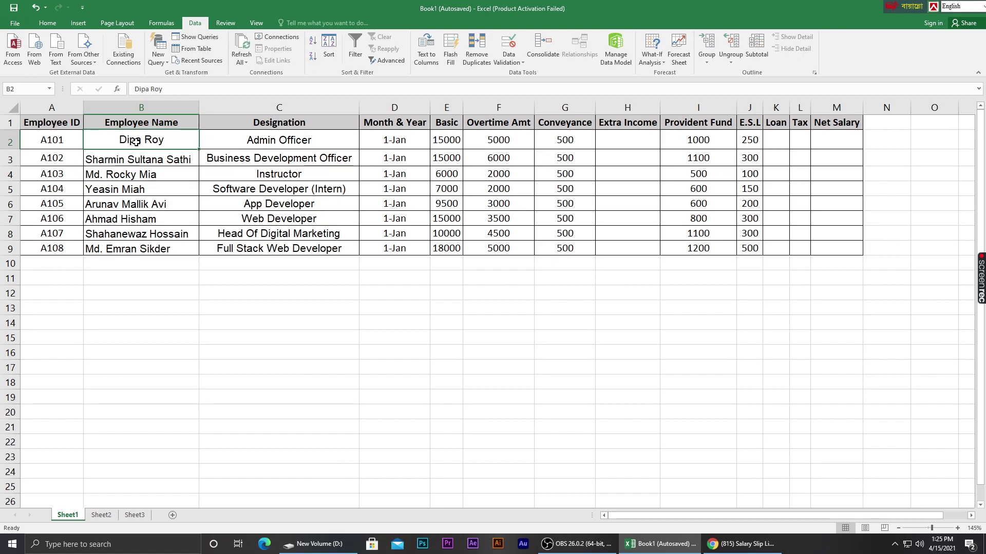
pyautogui.click(47, 23)
pyautogui.click(101, 515)
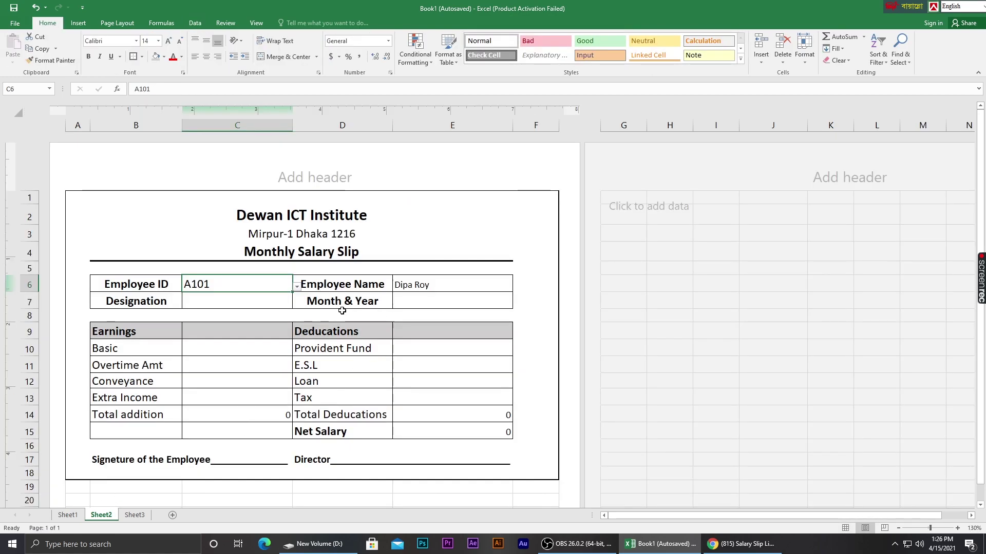
# Step: Copy the full text of the VLOOKUP formula from the Employee Name cell E6
pyautogui.click(463, 289)
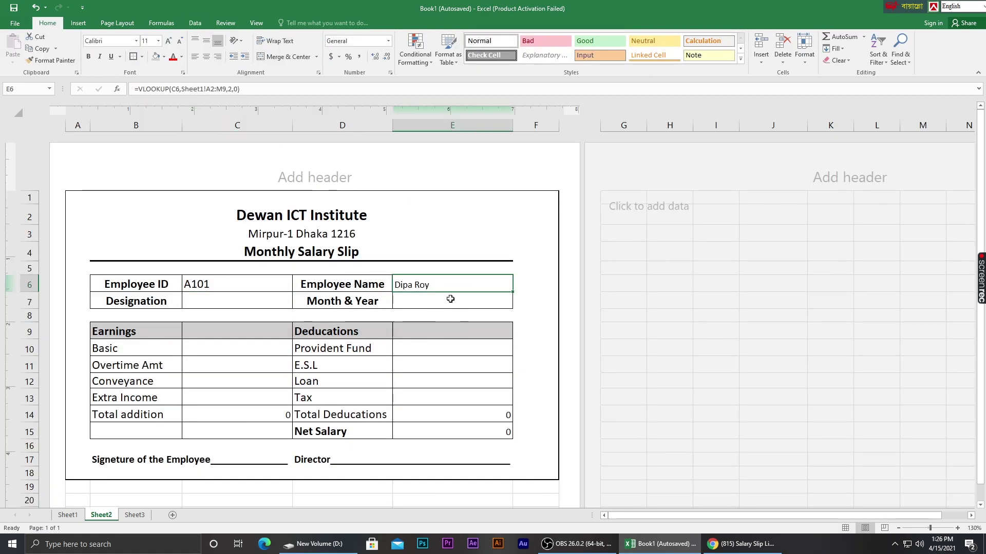
pyautogui.moveTo(266, 90); pyautogui.dragTo(152, 83)
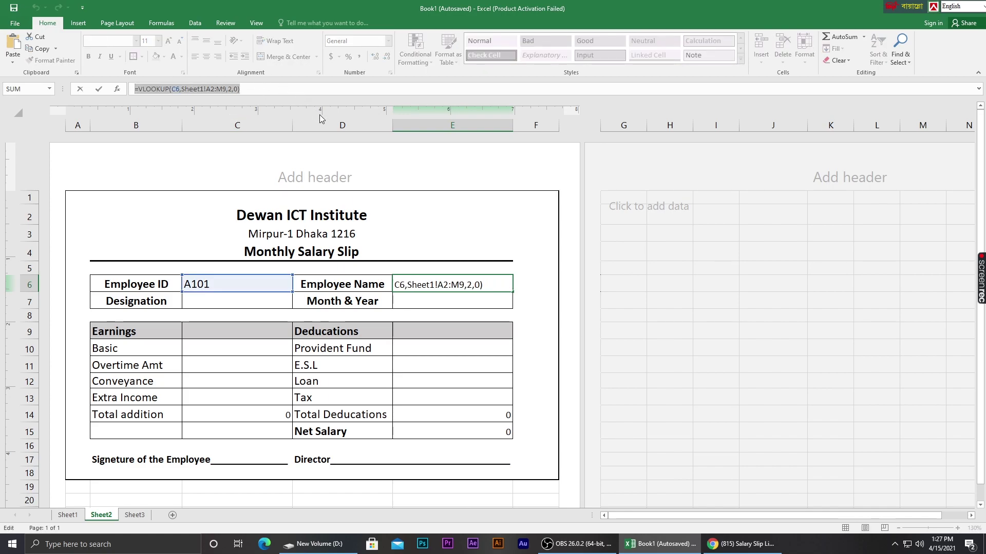
pyautogui.moveTo(257, 92); pyautogui.dragTo(138, 94)
pyautogui.hotkey('ctrl', 'c')
pyautogui.click(274, 89)
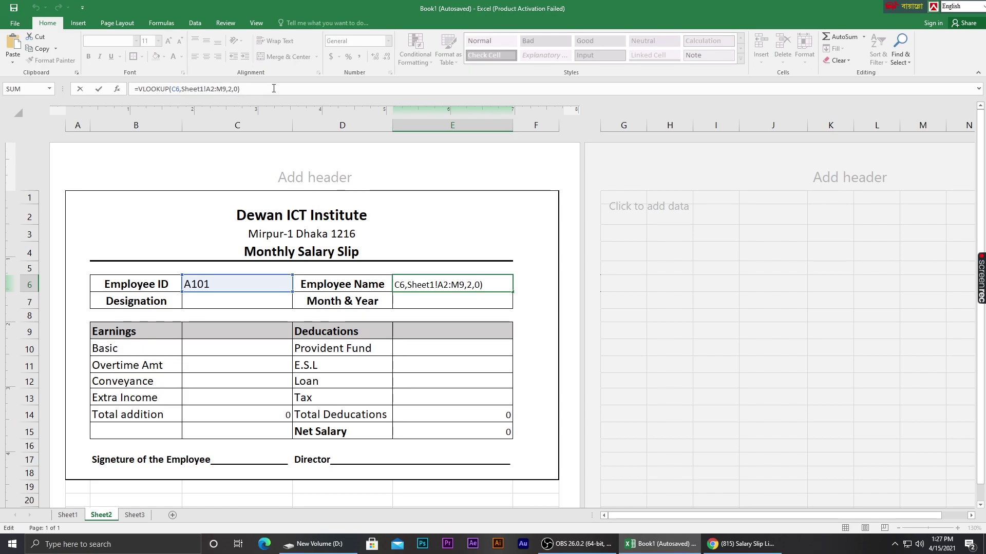
pyautogui.press('Return')
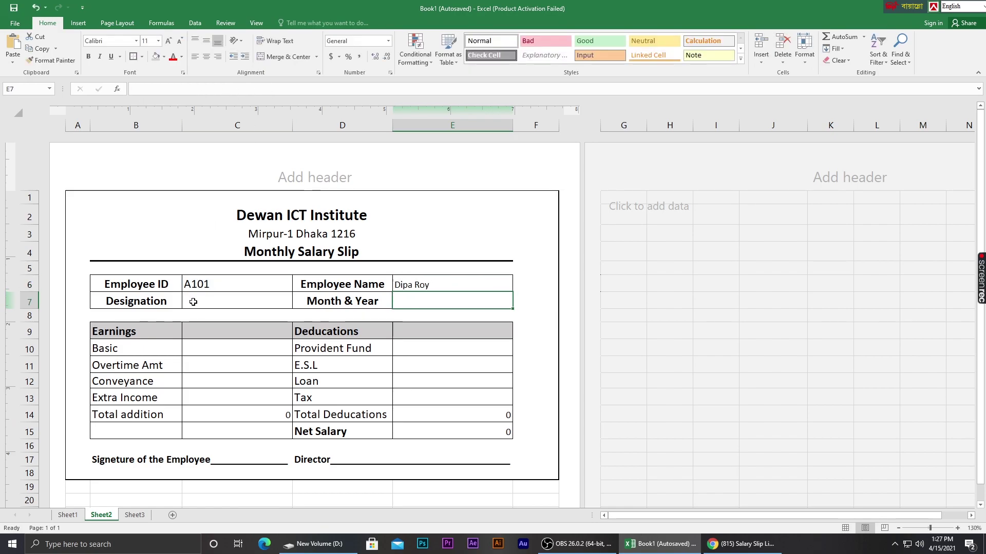
# Step: Paste the copied VLOOKUP formula into the Designation cell C7 and set its column index to 3
pyautogui.click(199, 299)
pyautogui.hotkey('ctrl', 'v')
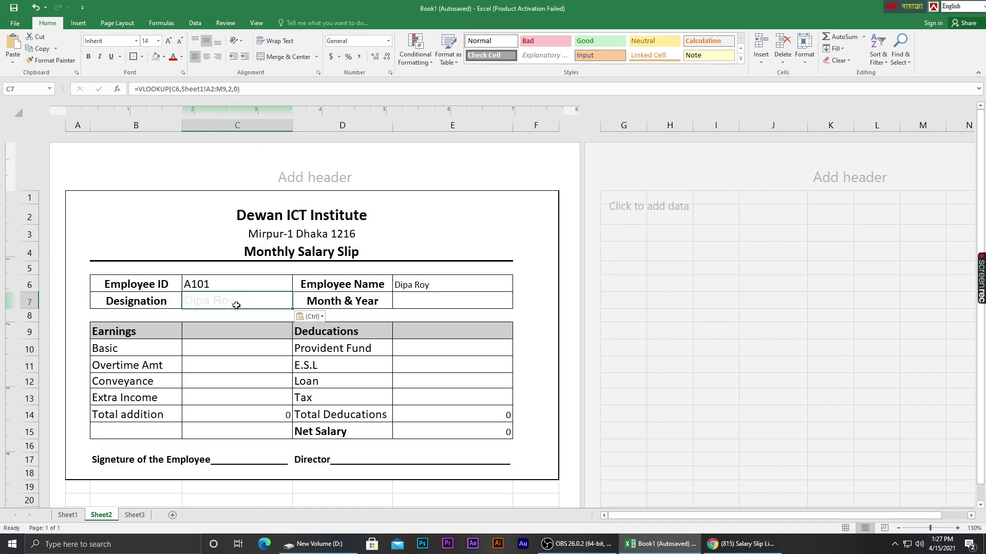
pyautogui.click(240, 366)
pyautogui.click(241, 300)
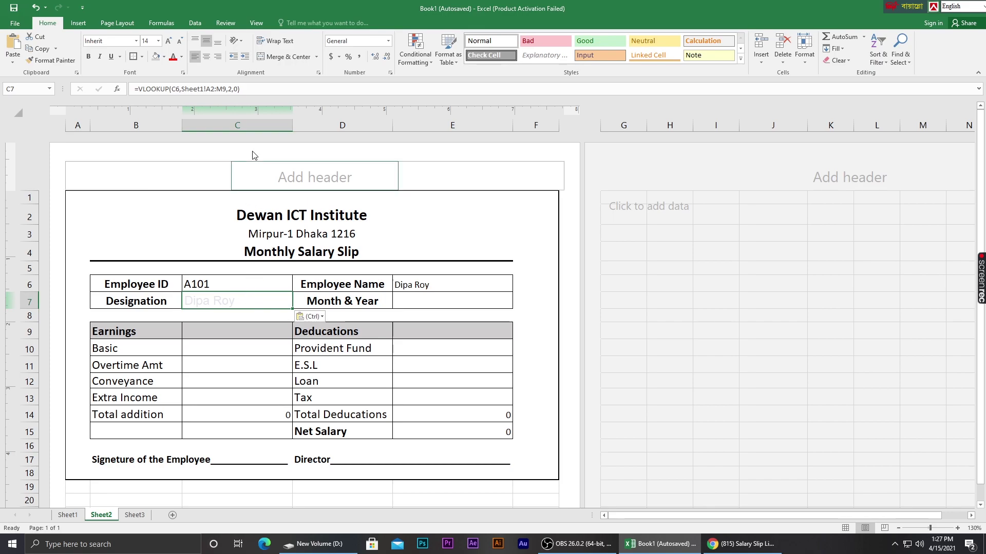
pyautogui.click(256, 88)
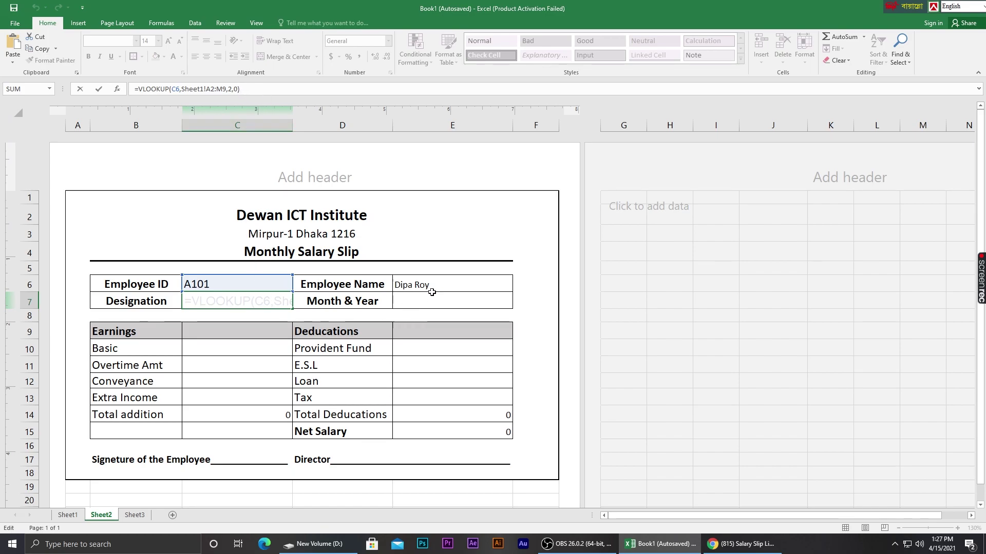
pyautogui.click(231, 91)
pyautogui.press('BackSpace')
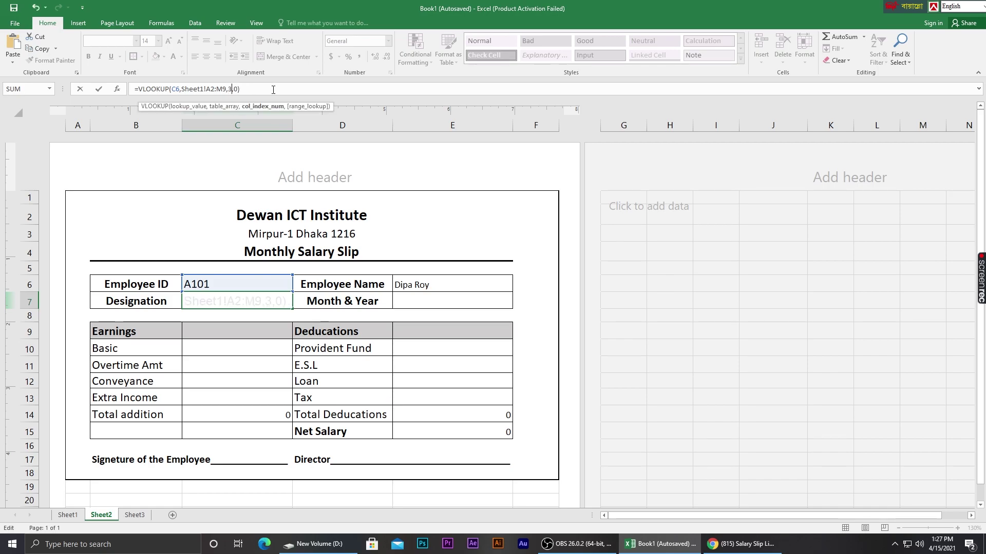
pyautogui.write('3')
pyautogui.press('Return')
pyautogui.click(243, 299)
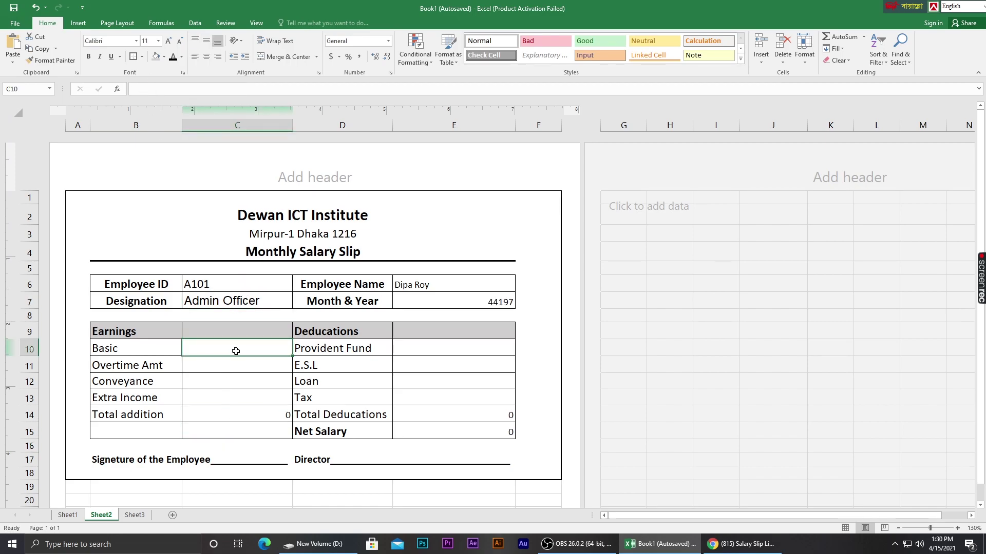
# Step: Paste the copied VLOOKUP formula into the Basic cell C10 and set its column index to 5
pyautogui.hotkey('ctrl', 'v')
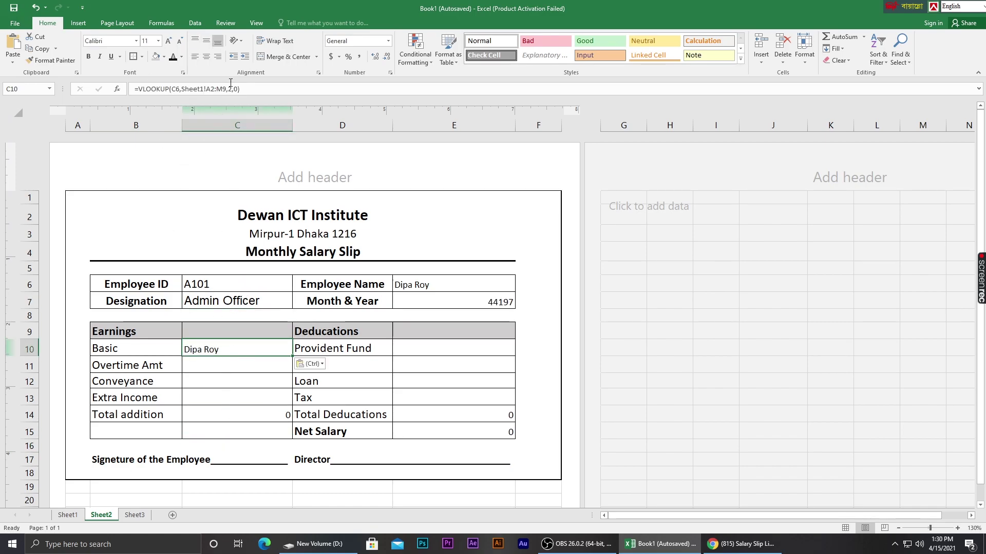
pyautogui.click(231, 85)
pyautogui.press('BackSpace')
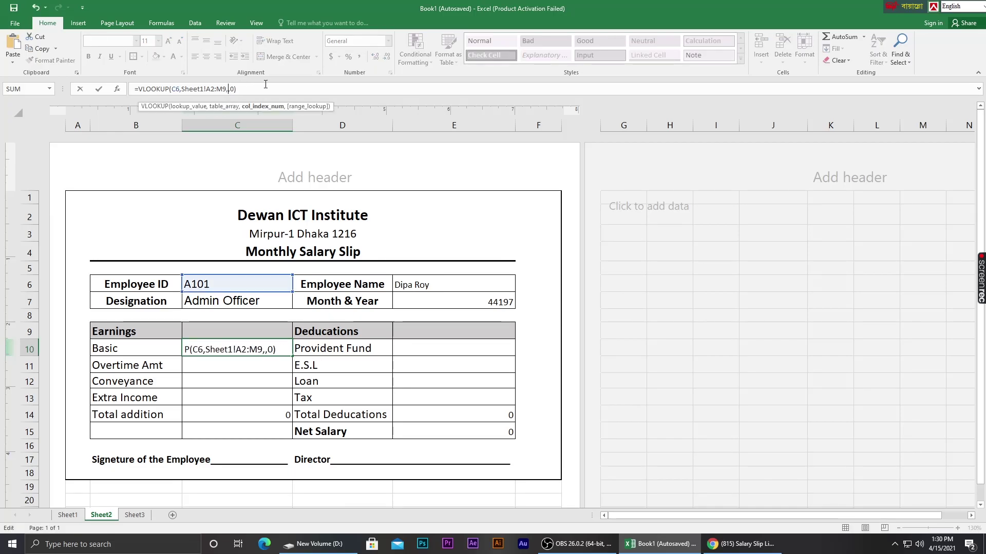
pyautogui.write('5')
pyautogui.press('Return')
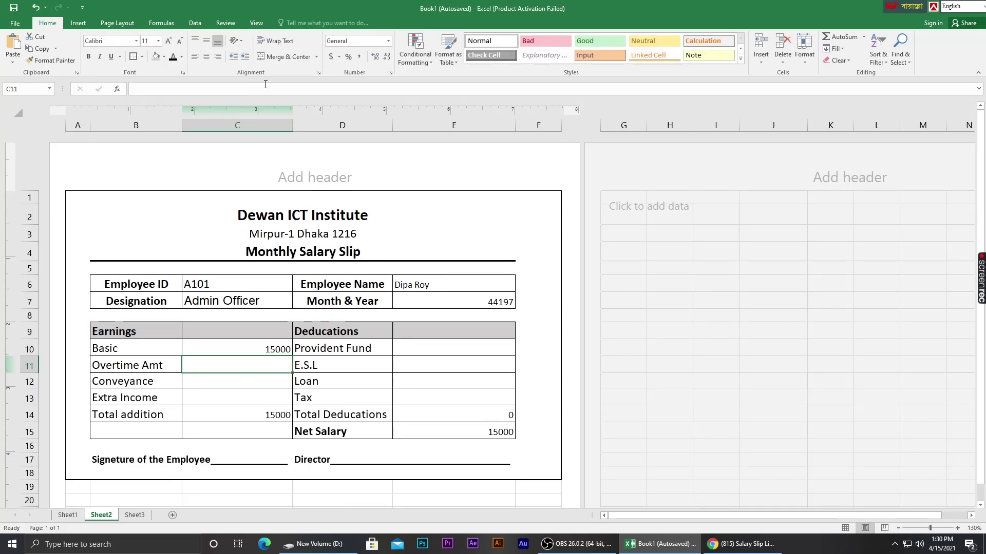
pyautogui.click(221, 352)
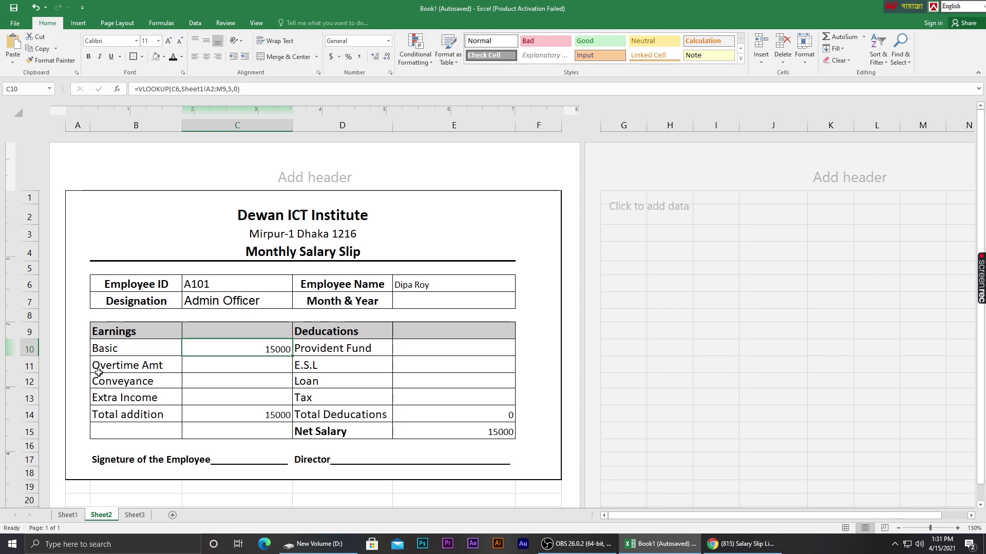
# Step: Check the Overtime Amt column's position on Sheet1, and fill C11 on Sheet2 with the copied VLOOKUP using column index 6
pyautogui.click(68, 515)
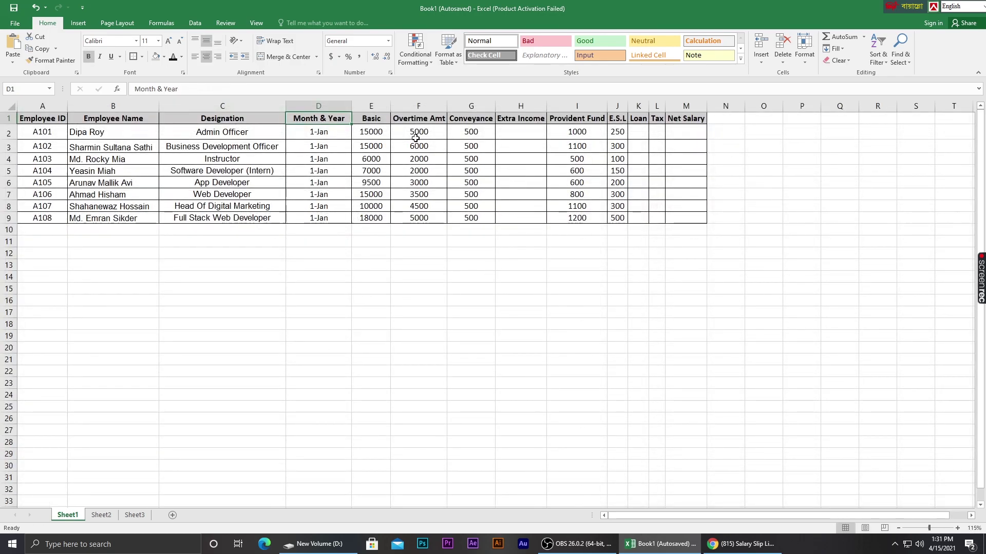
pyautogui.click(420, 106)
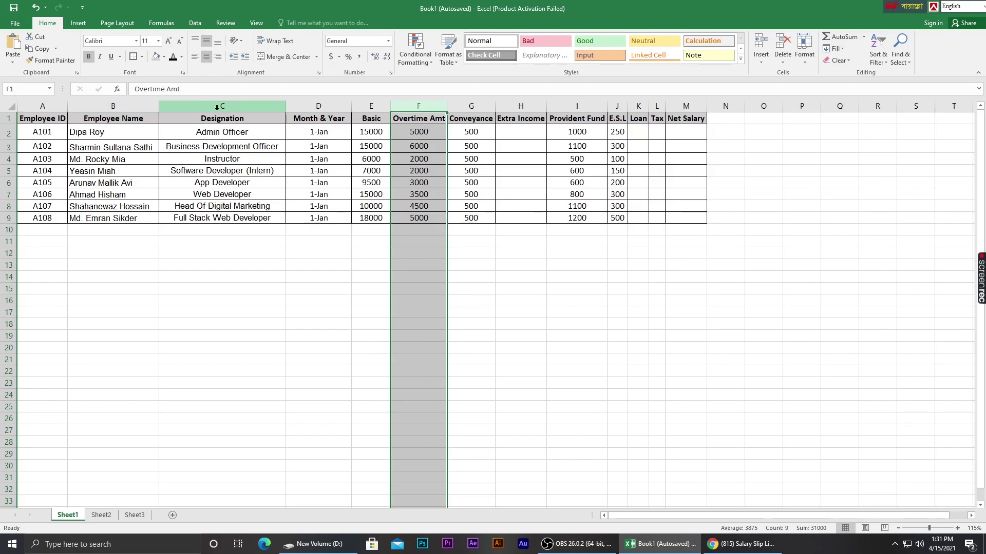
pyautogui.click(508, 158)
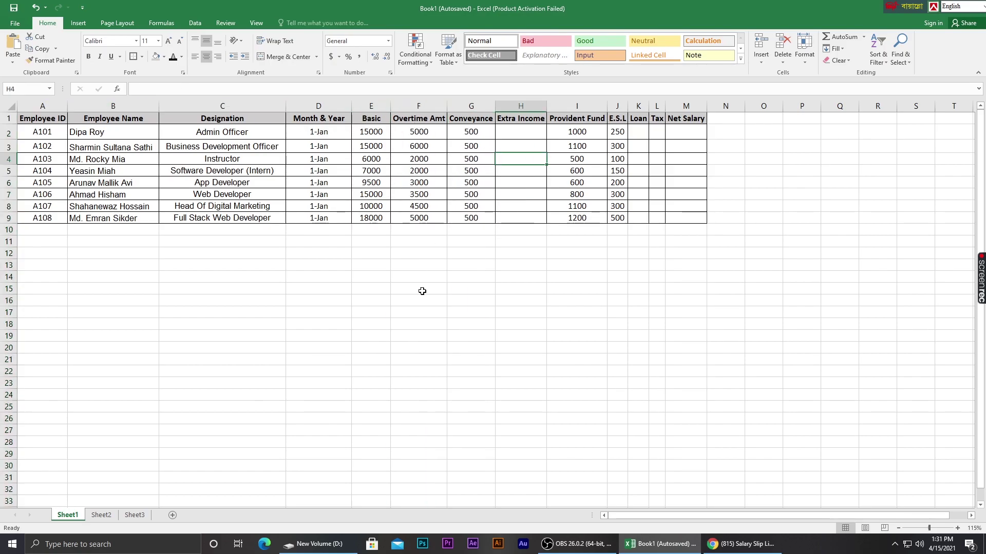
pyautogui.click(101, 515)
pyautogui.click(211, 366)
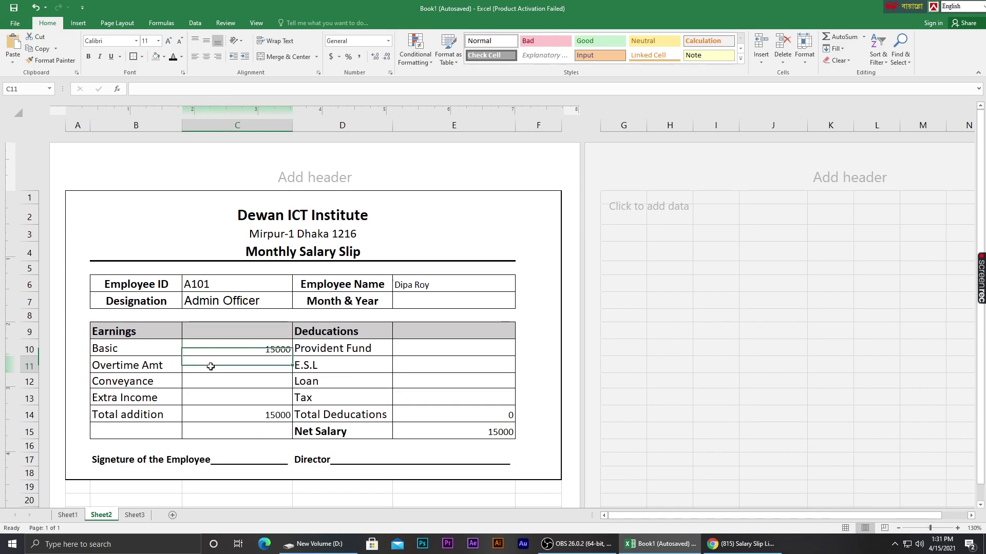
pyautogui.hotkey('ctrl', 'v')
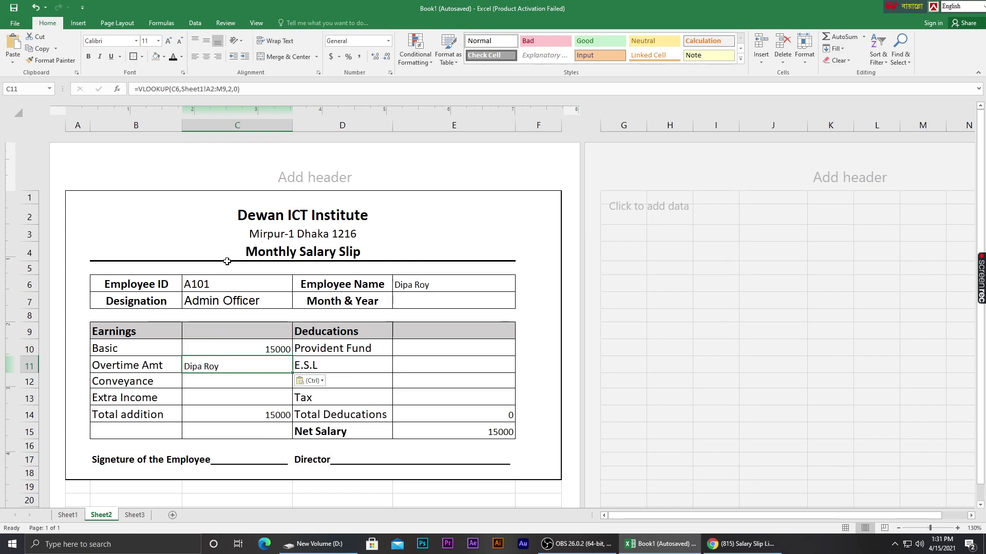
pyautogui.click(233, 89)
pyautogui.click(233, 89)
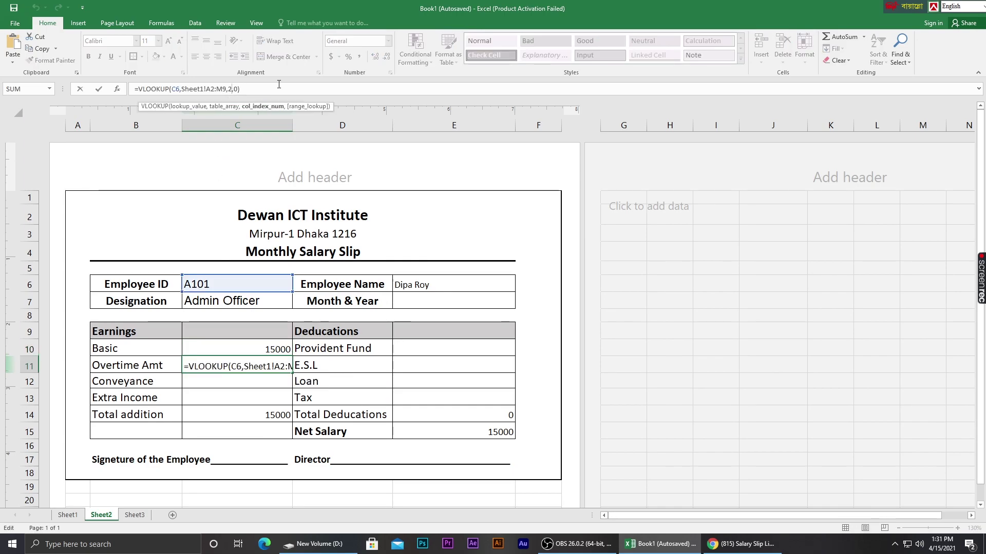
pyautogui.press('BackSpace')
pyautogui.write('6')
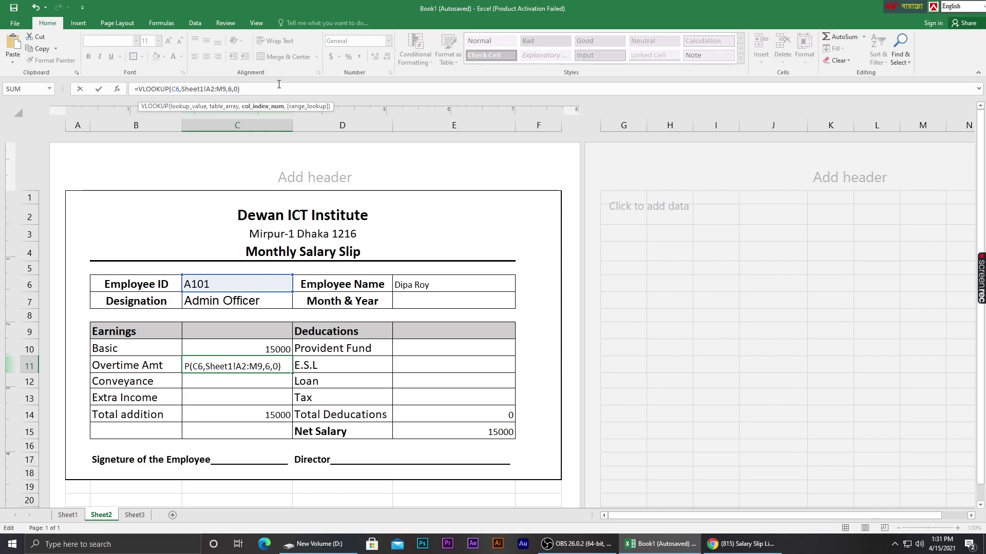
pyautogui.press('Return')
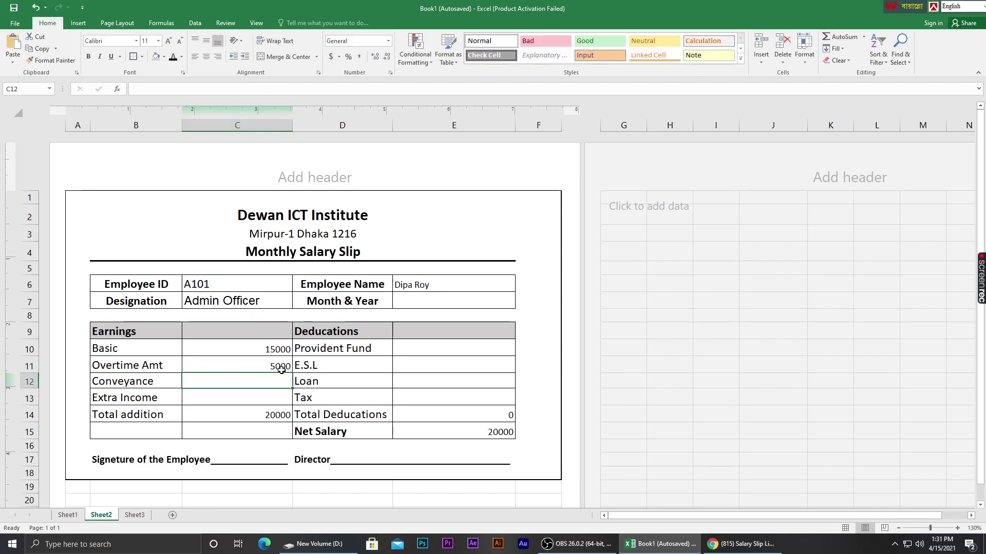
# Step: Check the Conveyance column's position on Sheet1, and fill C12 on Sheet2 with the copied VLOOKUP, changing its column index to the Conveyance column
pyautogui.click(67, 515)
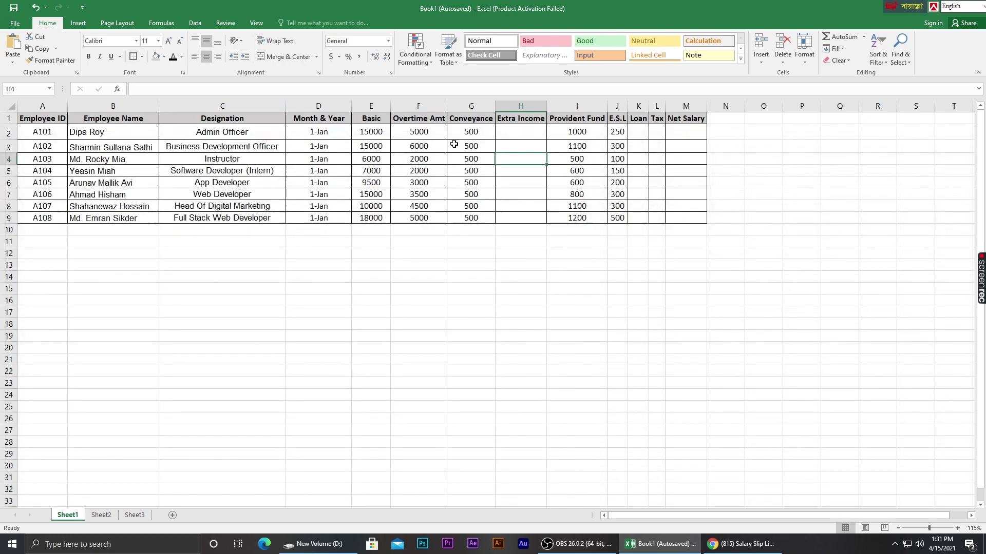
pyautogui.click(101, 516)
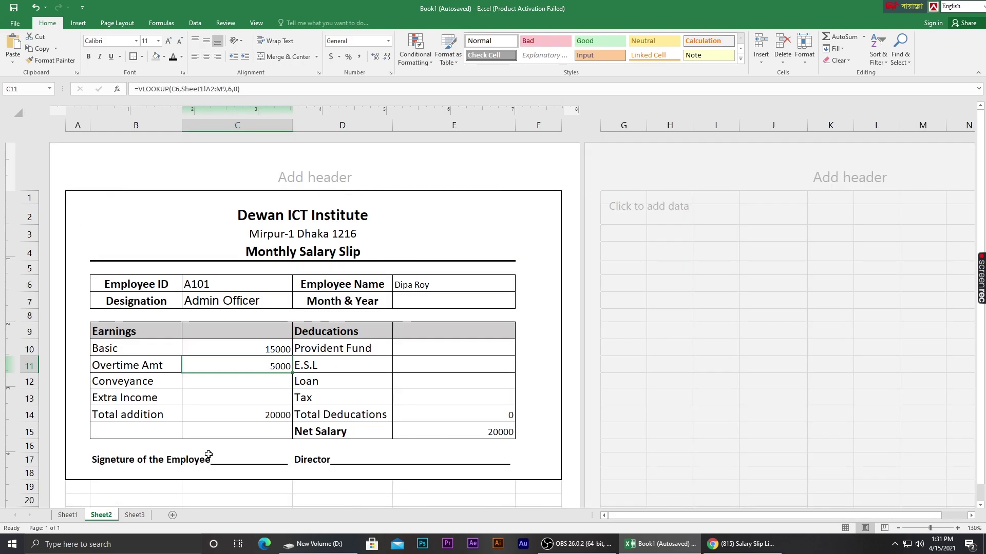
pyautogui.click(269, 383)
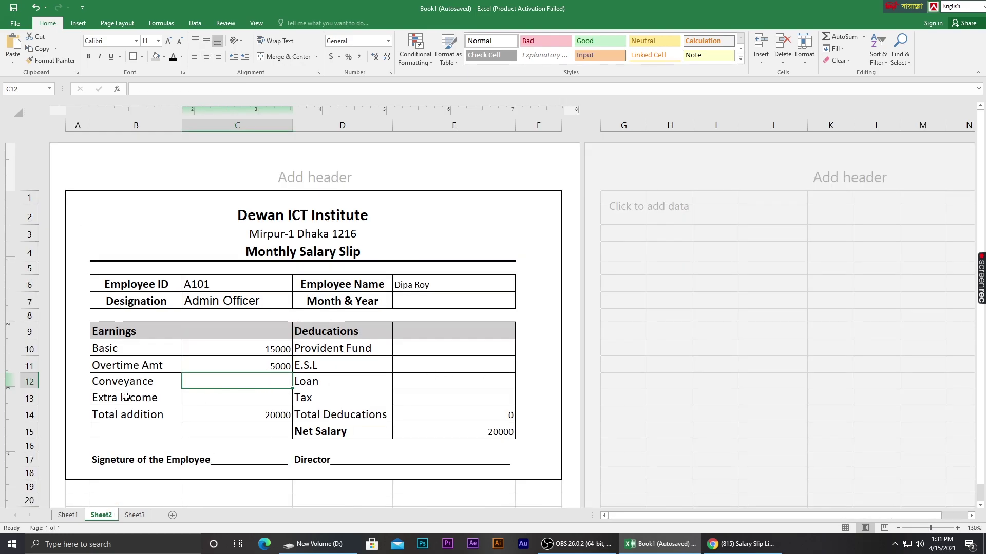
pyautogui.click(68, 516)
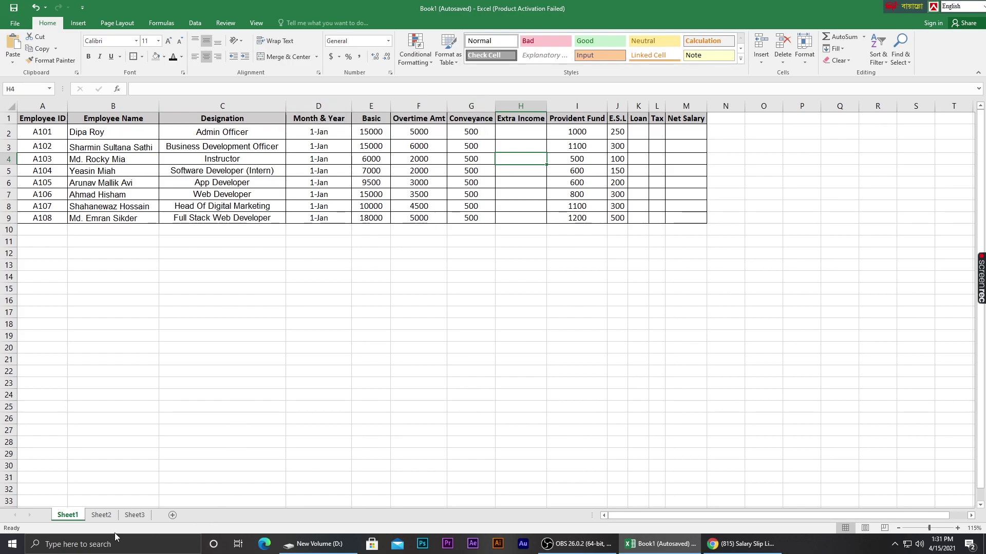
pyautogui.click(99, 516)
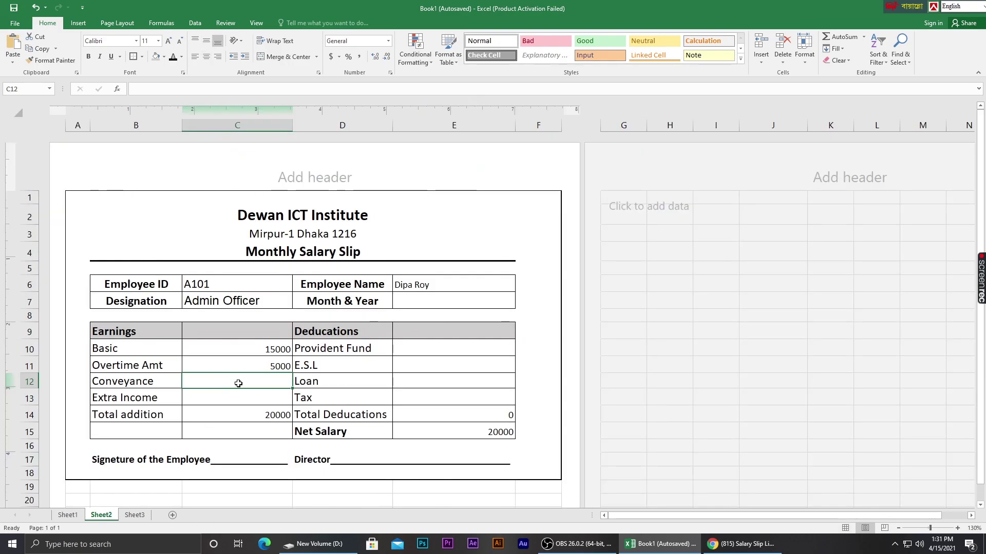
pyautogui.write('=VLOOKUP(C6,Sheet1!A2:M9,2,0)')
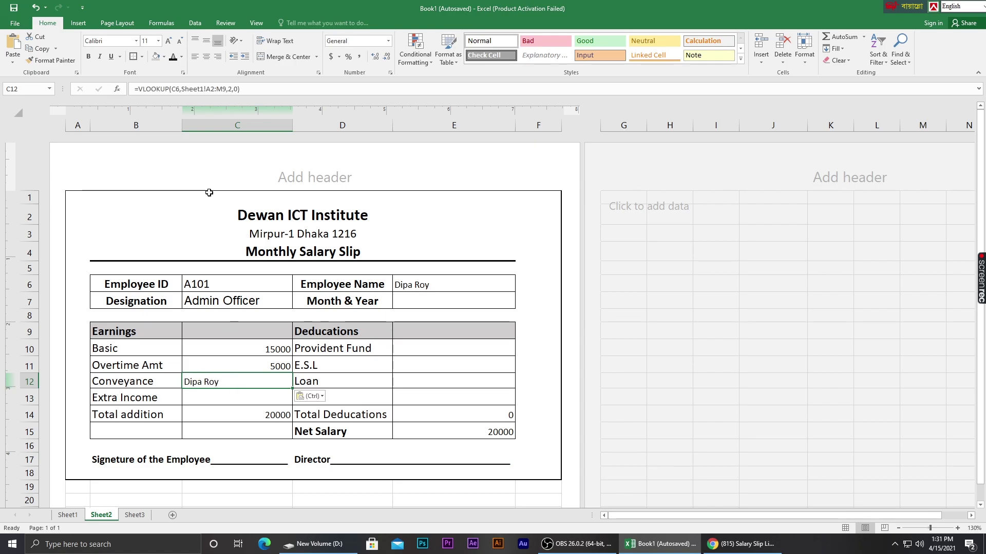
pyautogui.click(232, 89)
pyautogui.press('BackSpace')
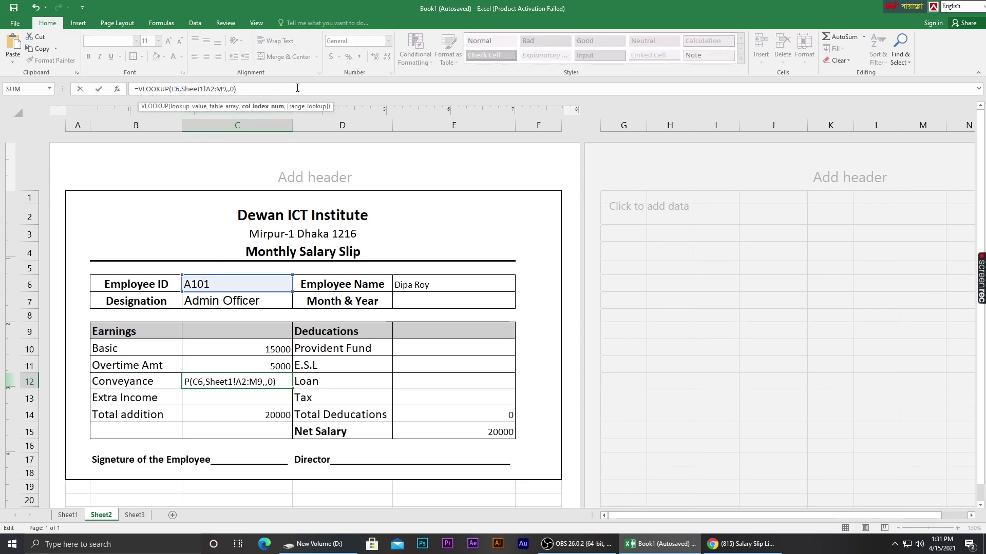
pyautogui.write('6')
pyautogui.press('Return')
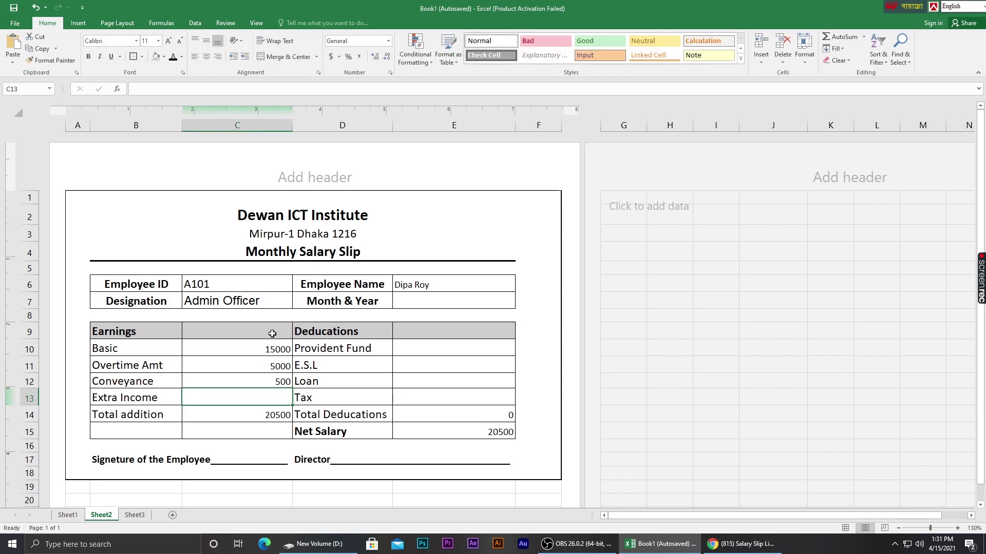
# Step: Check the Extra Income column's position on Sheet1, and fill C13 on Sheet2 with the copied VLOOKUP using column index 8
pyautogui.click(67, 515)
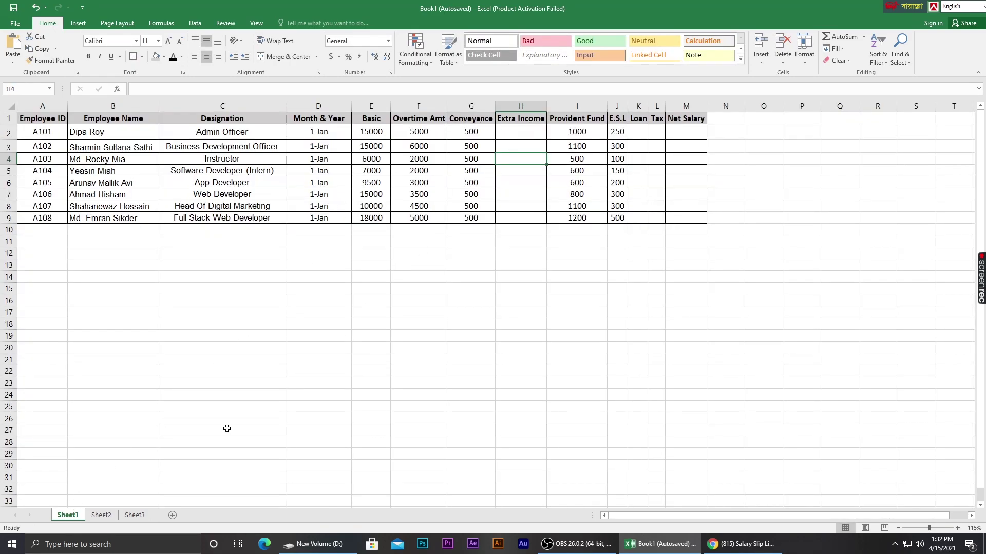
pyautogui.click(101, 515)
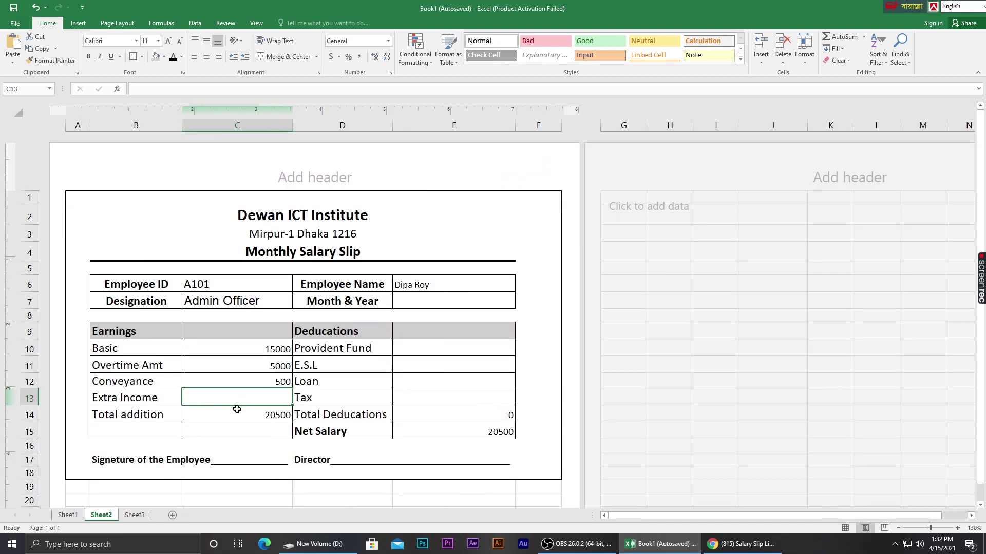
pyautogui.write('=VLOOKUP(C6,Sheet1!A2:M9,2,0)')
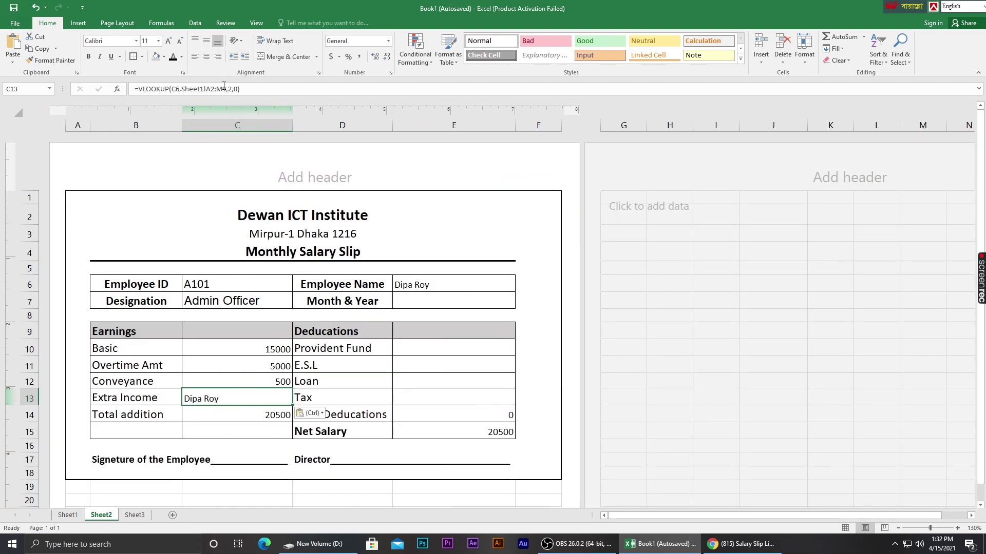
pyautogui.click(229, 88)
pyautogui.press('BackSpace')
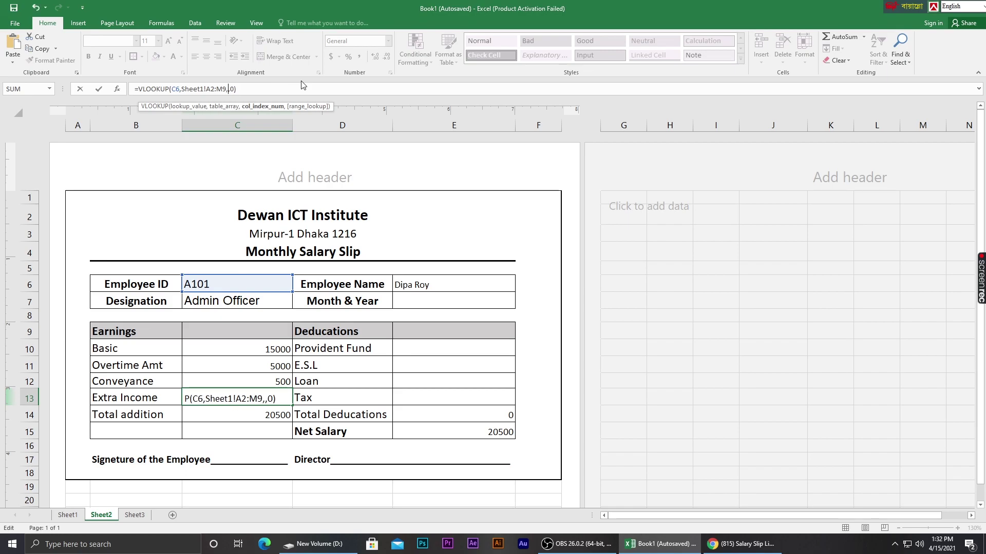
pyautogui.write('8')
pyautogui.press('Return')
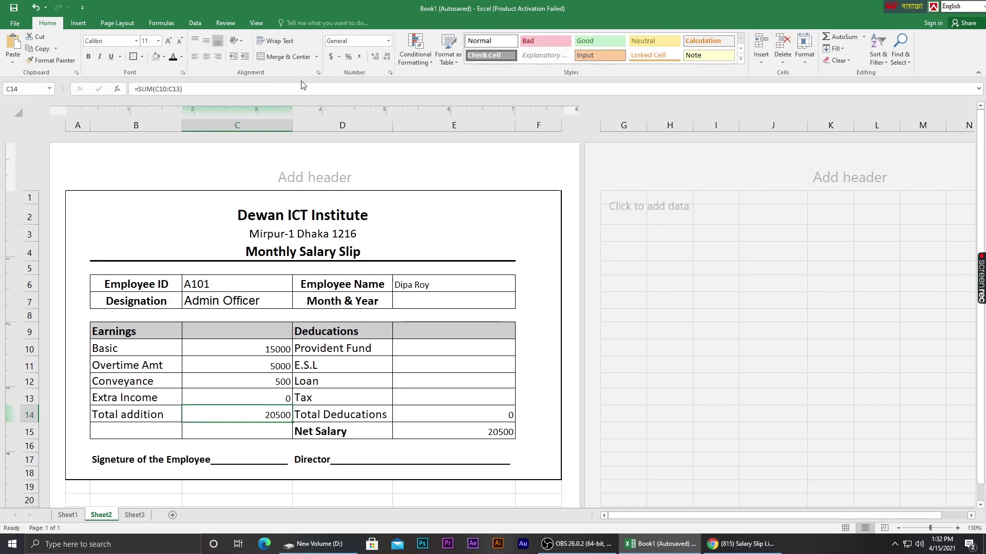
# Step: Check the Provident Fund column's position on Sheet1, and fill E10 on Sheet2 with the copied VLOOKUP using column index 9
pyautogui.click(67, 515)
pyautogui.click(528, 104)
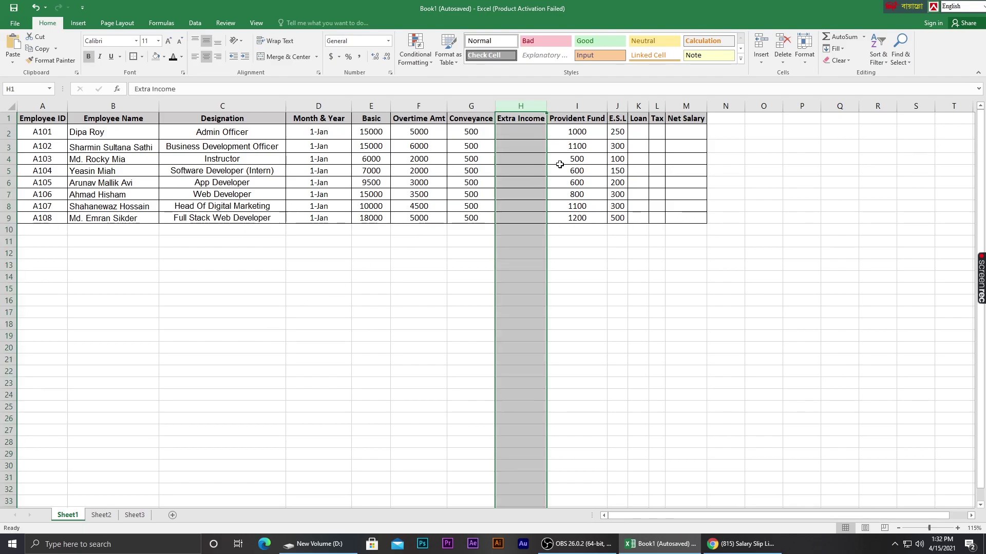
pyautogui.click(576, 146)
pyautogui.click(101, 515)
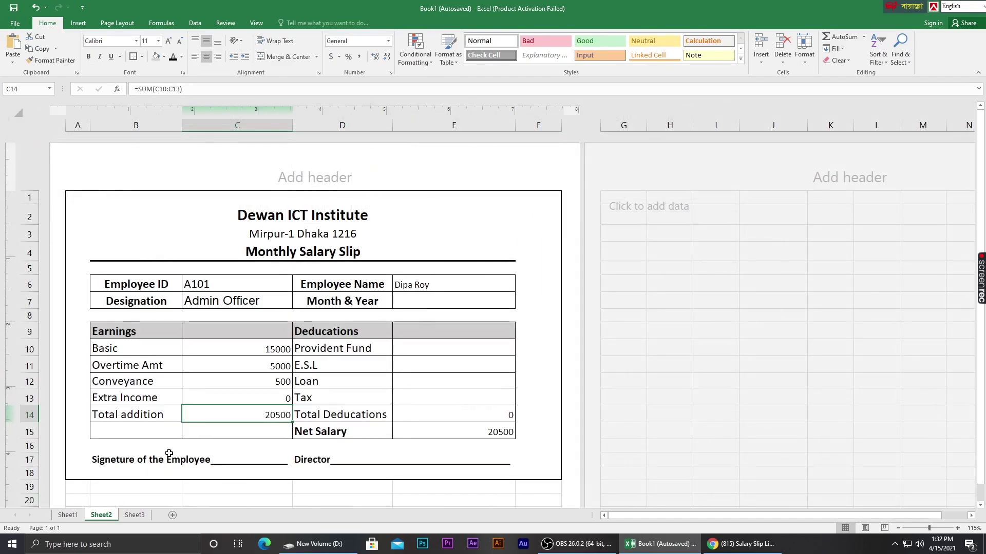
pyautogui.click(439, 349)
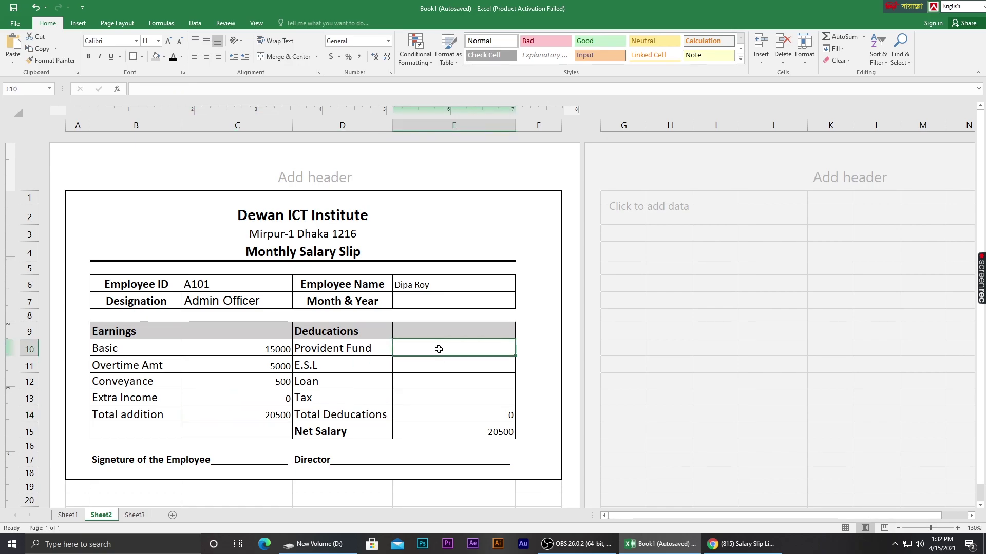
pyautogui.write('=VLOOKUP(C6,Sheet1!A2:M9,2,0)')
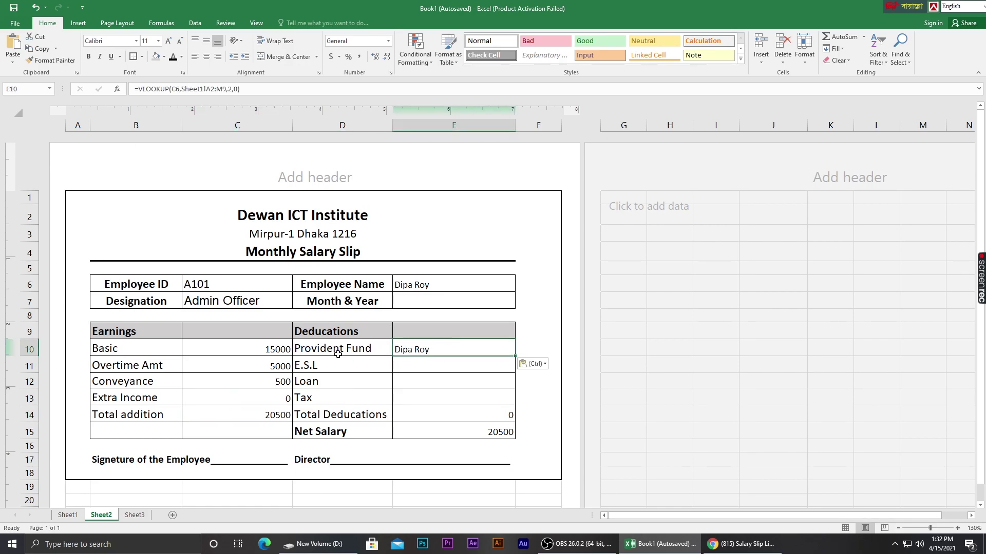
pyautogui.click(67, 515)
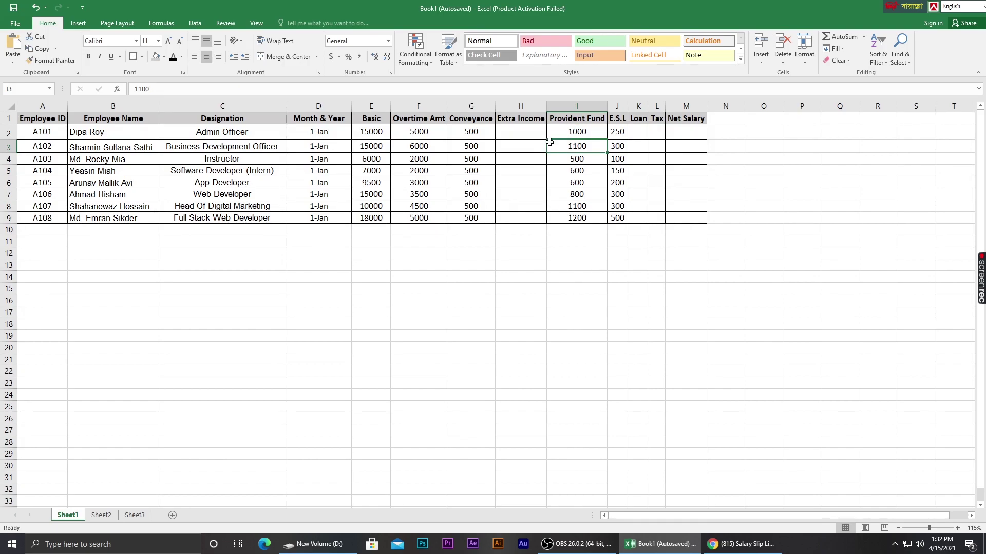
pyautogui.click(101, 515)
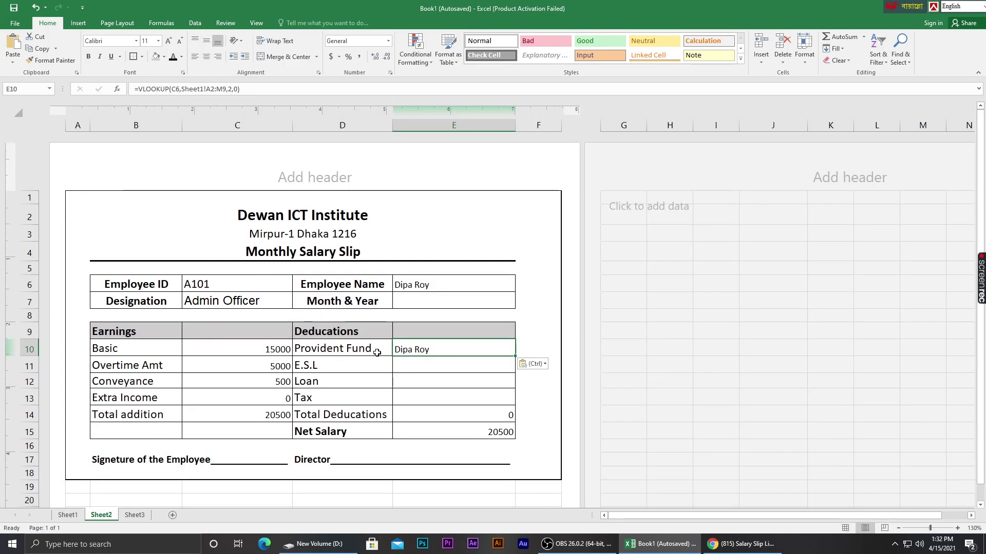
pyautogui.click(229, 89)
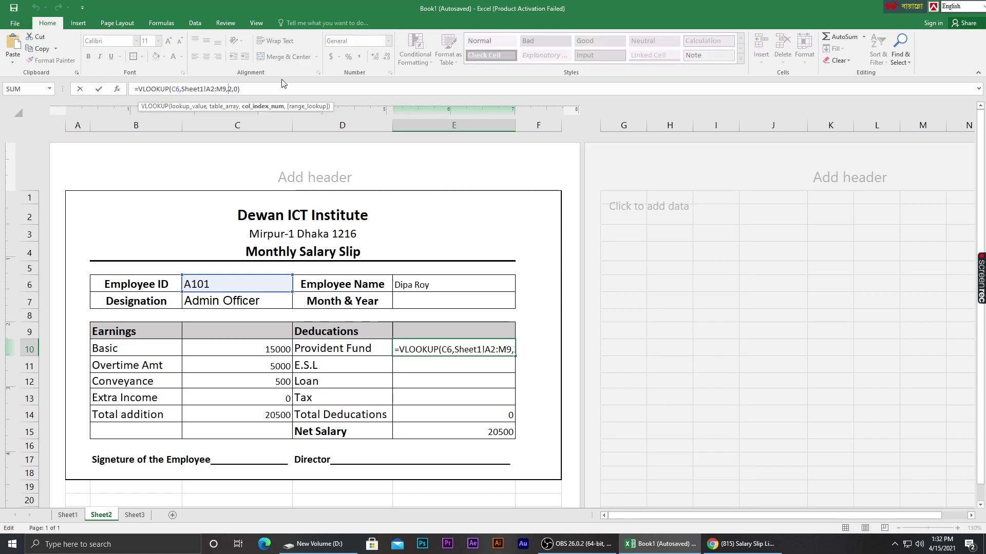
pyautogui.press('BackSpace')
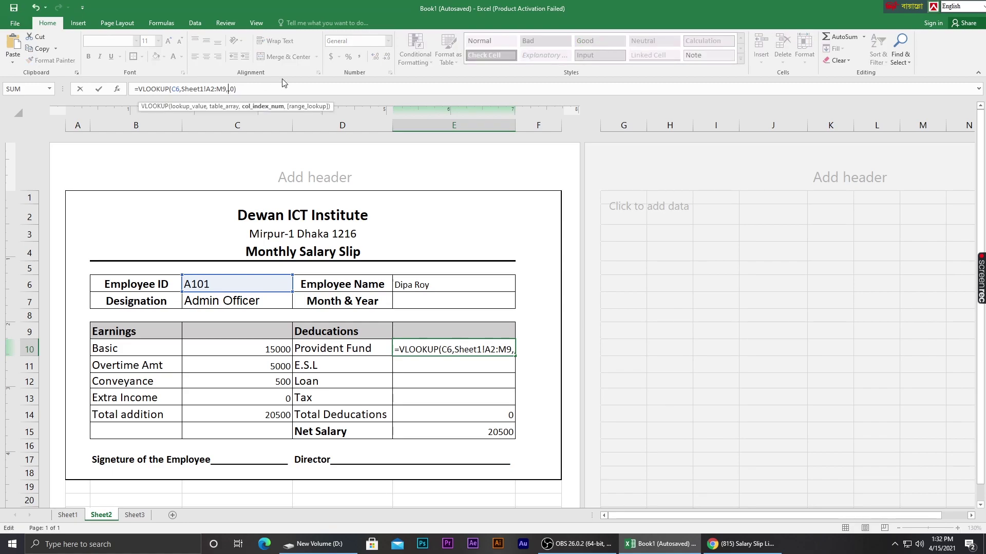
pyautogui.write('9')
pyautogui.press('Return')
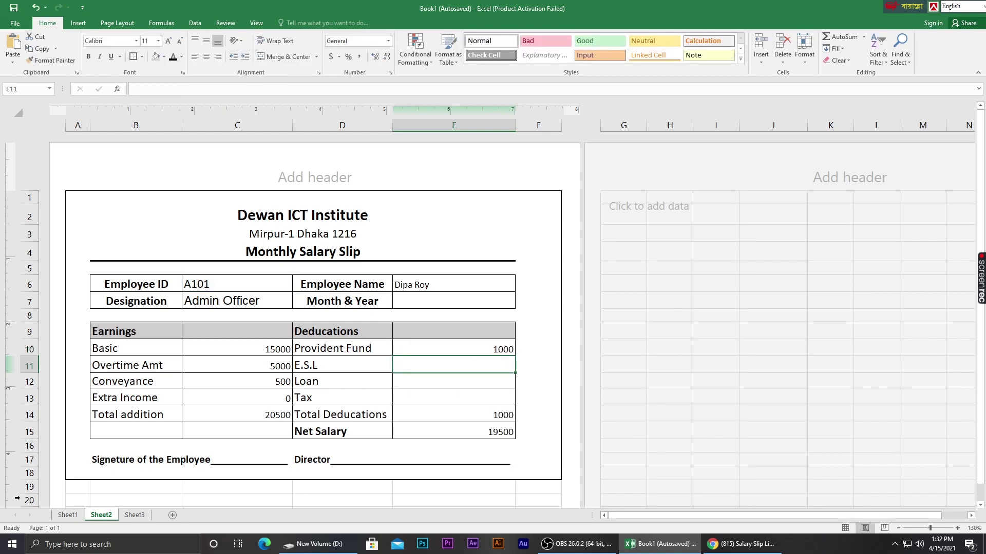
# Step: Check the E.S.L column's position on Sheet1, and fill E11 on Sheet2 with the copied VLOOKUP using column index 10
pyautogui.click(68, 514)
pyautogui.click(578, 131)
pyautogui.click(102, 515)
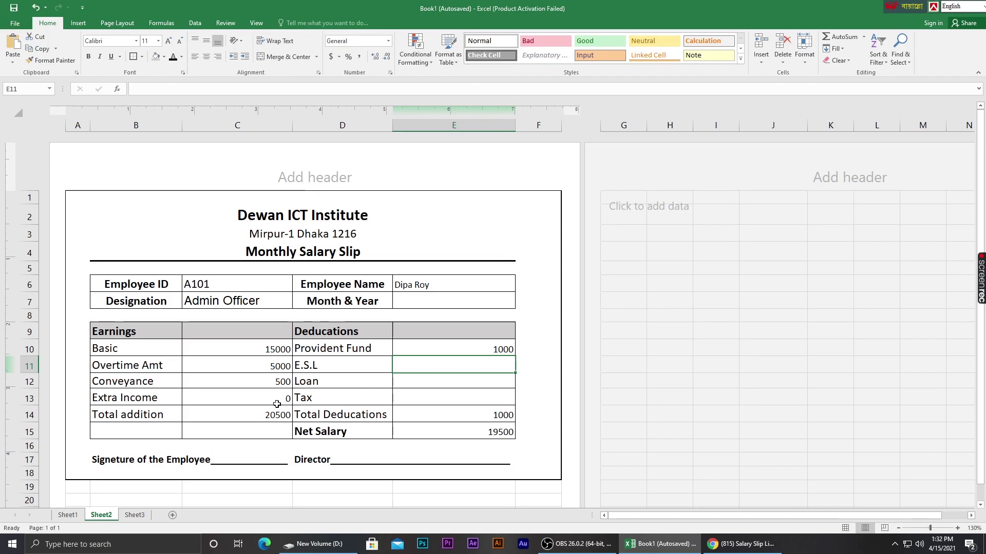
pyautogui.click(72, 514)
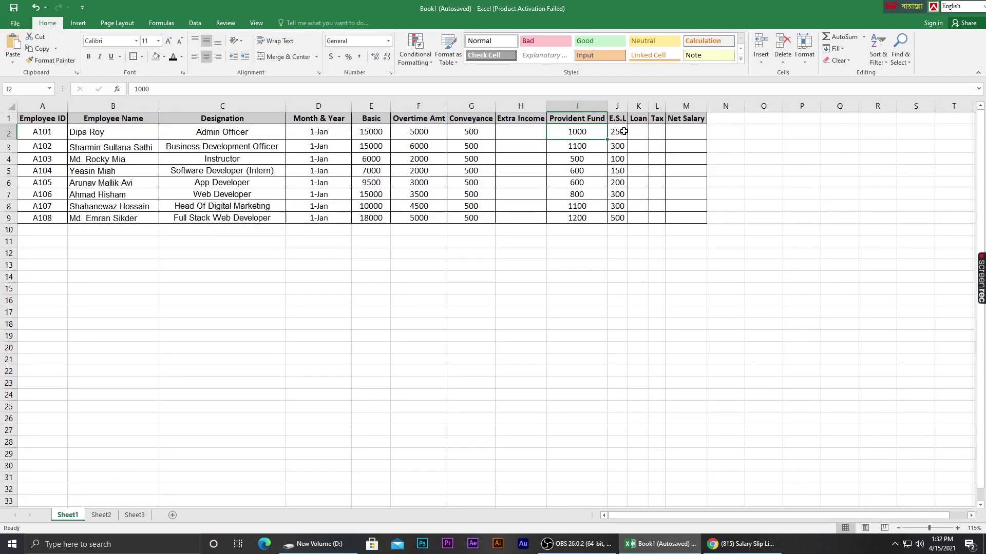
pyautogui.click(103, 516)
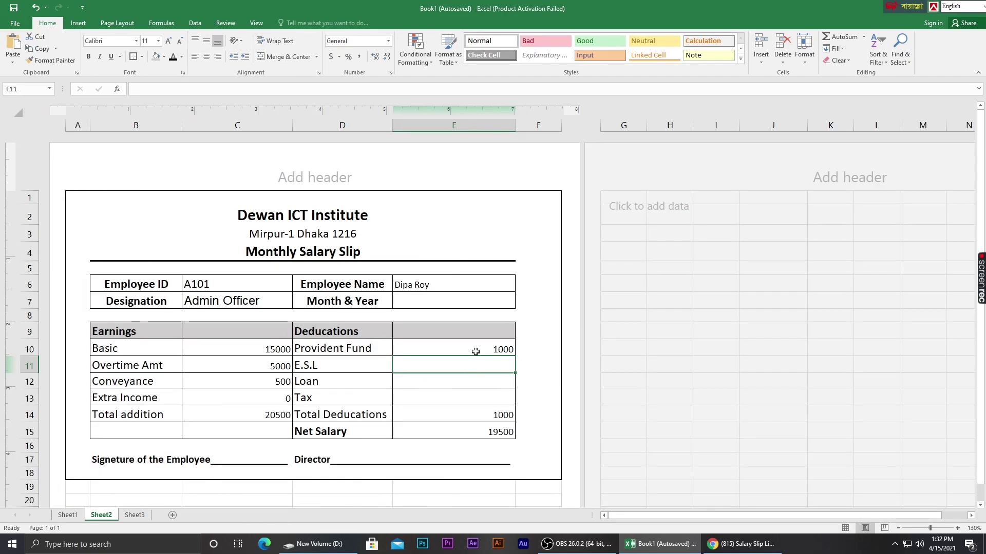
pyautogui.write('=VLOOKUP(C6,Sheet1!A2:M9,2,0)')
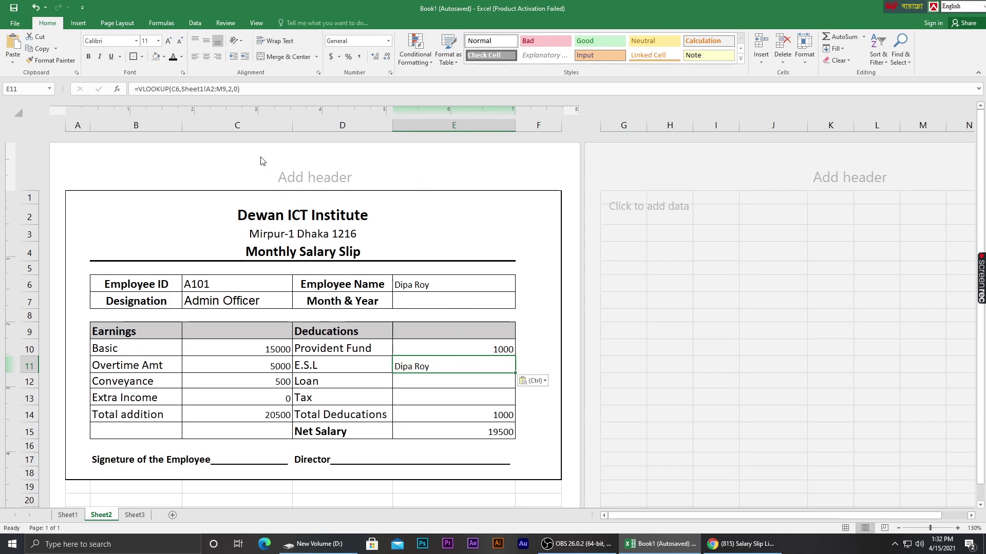
pyautogui.click(231, 89)
pyautogui.press('BackSpace')
pyautogui.write('14')
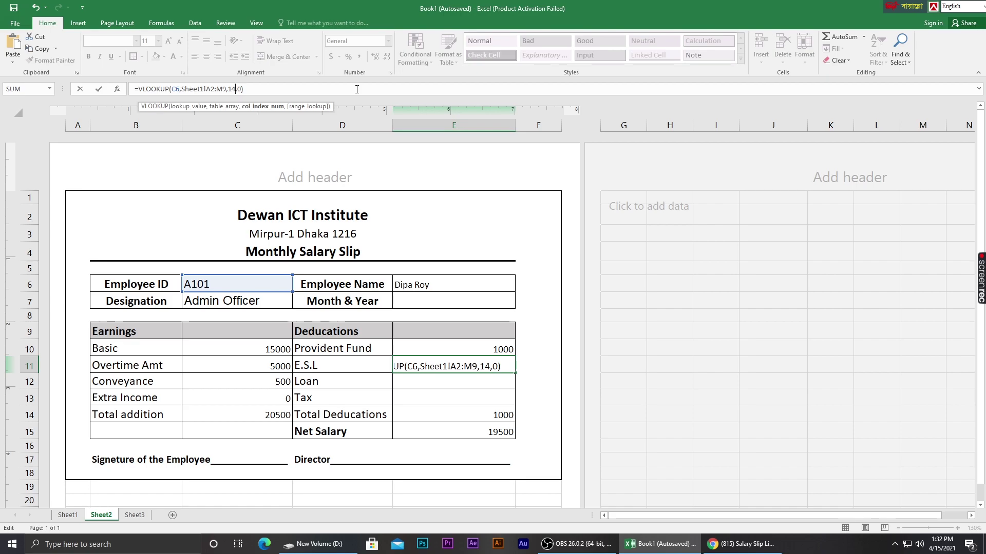
pyautogui.press('BackSpace')
pyautogui.write('0')
pyautogui.press('Return')
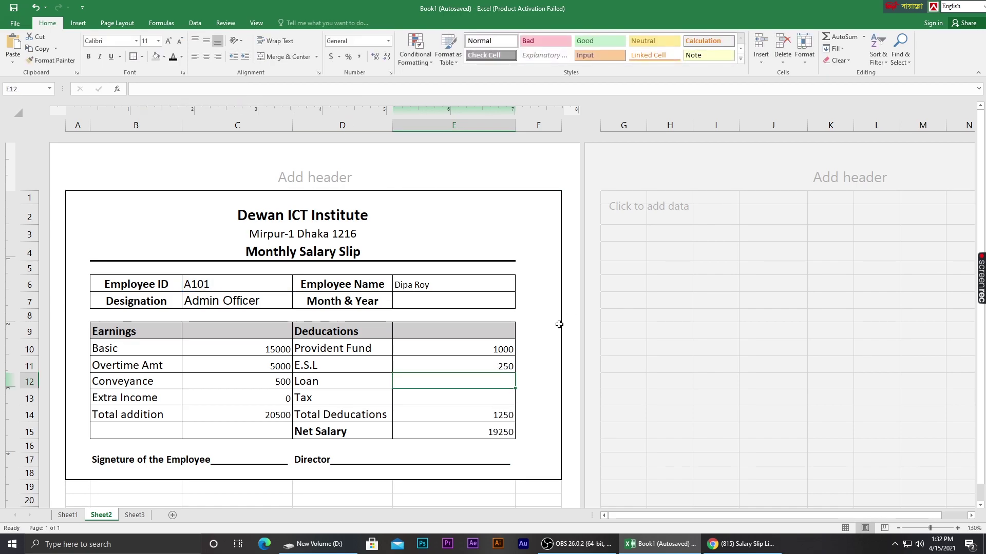
# Step: Check the Loan column's position on Sheet1, and fill E12 on Sheet2 with the copied VLOOKUP using column index 11
pyautogui.click(489, 393)
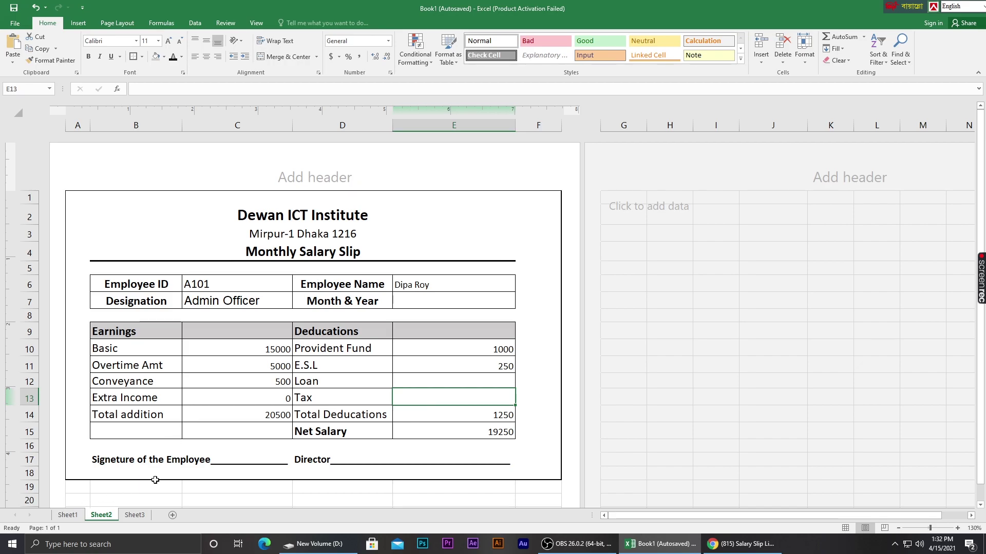
pyautogui.click(433, 384)
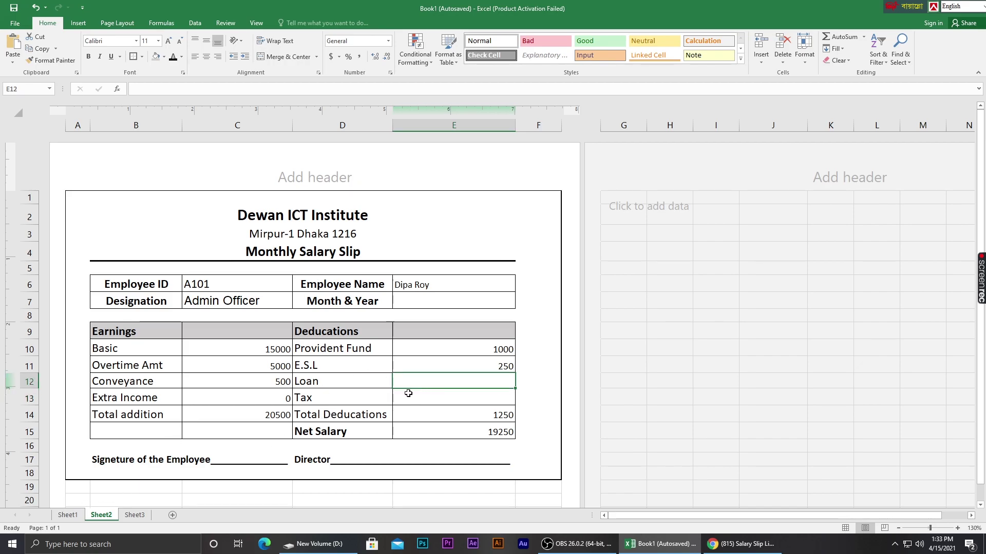
pyautogui.click(67, 515)
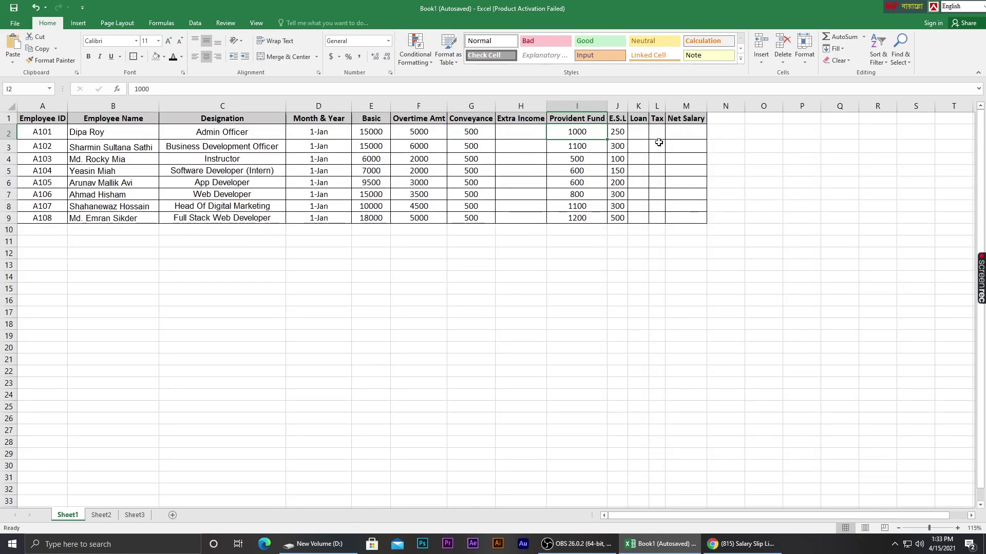
pyautogui.click(101, 514)
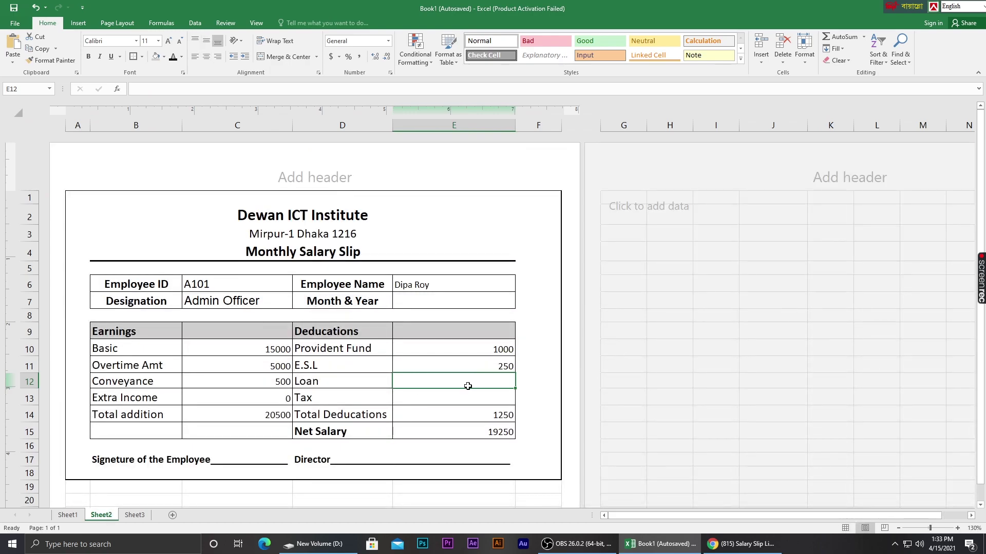
pyautogui.write('=VLOOKUP(C6,Sheet1!A2:M9,2,0)')
pyautogui.click(231, 89)
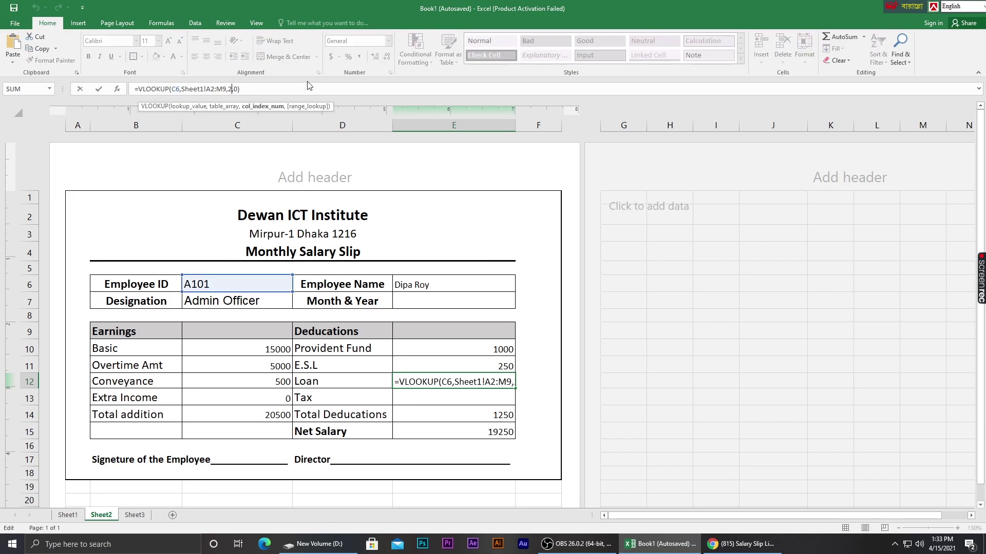
pyautogui.press('BackSpace')
pyautogui.write('11')
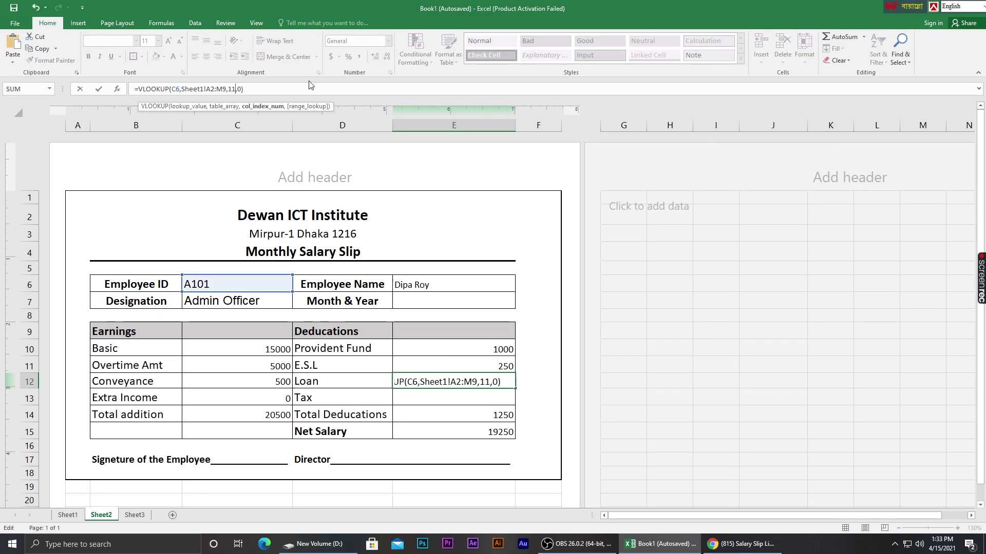
pyautogui.press('Return')
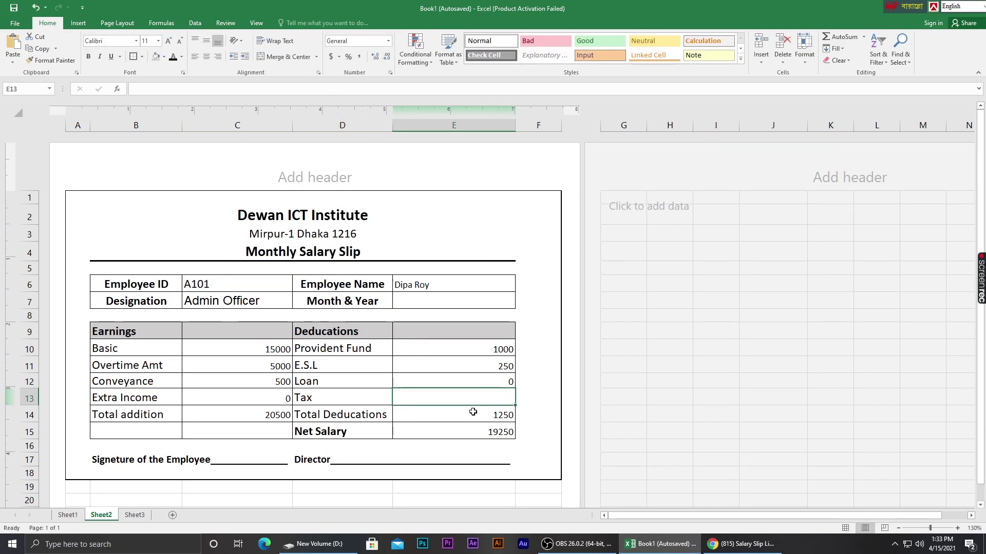
# Step: Fill the Tax amount in E13 with the copied VLOOKUP using column index 12
pyautogui.write('=VLOOKUP(C6,Sheet1!A2:M9,2,0)')
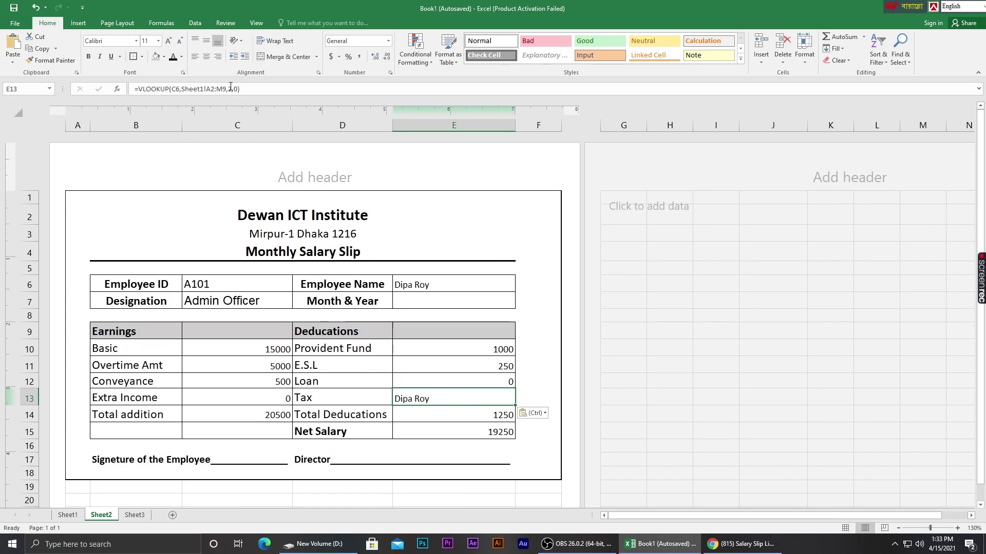
pyautogui.click(231, 88)
pyautogui.click(231, 89)
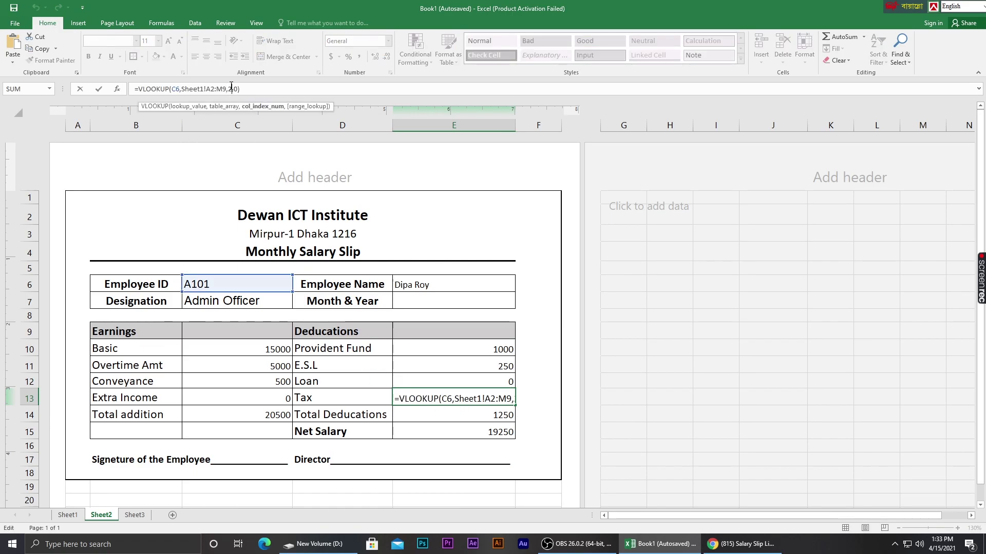
pyautogui.write('1')
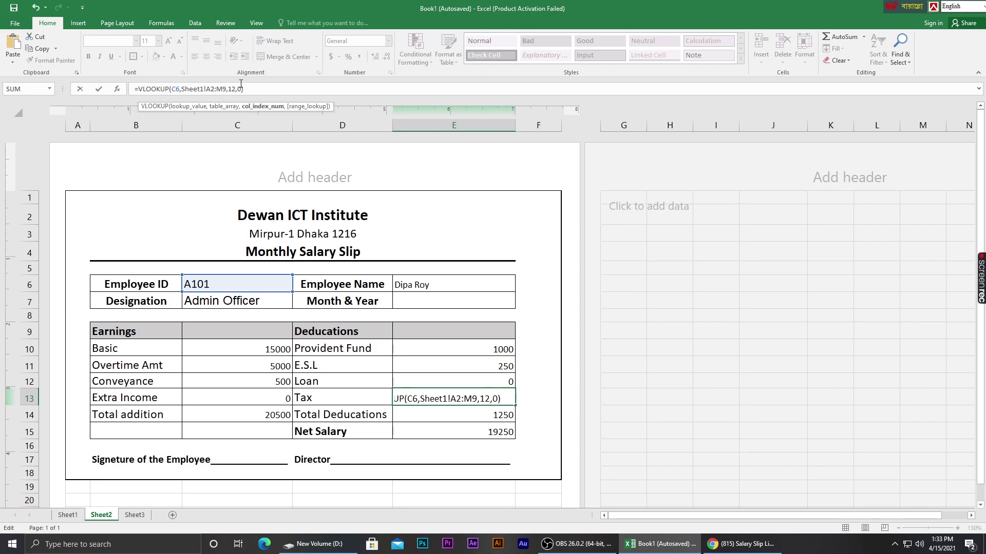
pyautogui.press('Return')
# Step: Review the formulas behind the slip's earnings, deductions and net salary amounts
pyautogui.click(477, 428)
pyautogui.scroll(-3, 434, 359)
pyautogui.scroll(3, 423, 379)
pyautogui.click(486, 349)
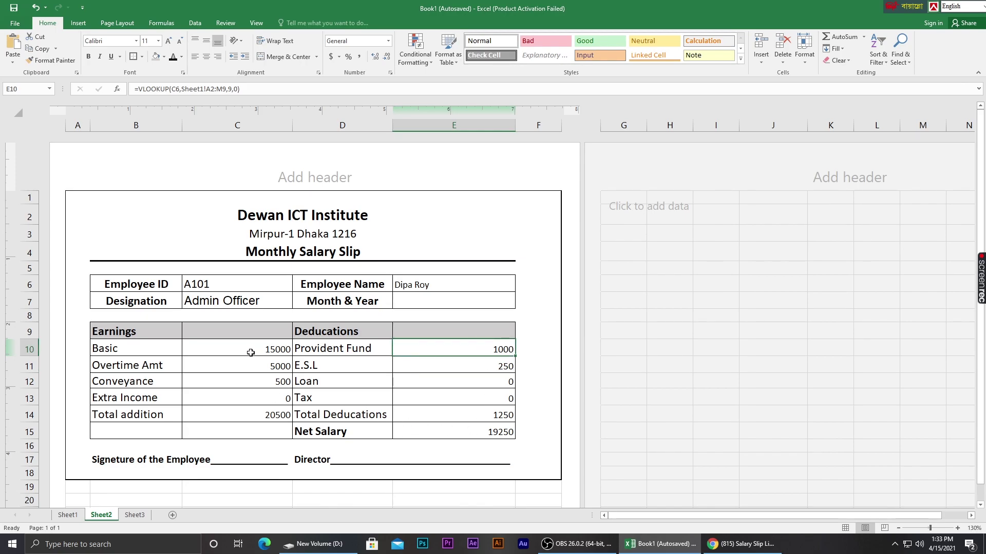
pyautogui.moveTo(250, 349); pyautogui.dragTo(253, 417)
pyautogui.click(378, 342)
pyautogui.click(465, 431)
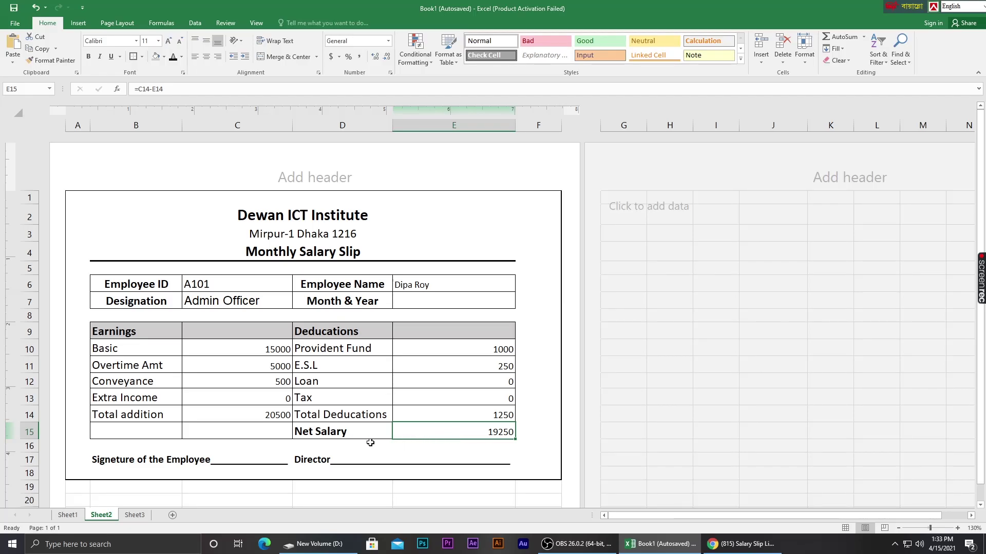
# Step: Choose Employee ID A102 in C6 to test the slip's lookups with another employee
pyautogui.click(289, 285)
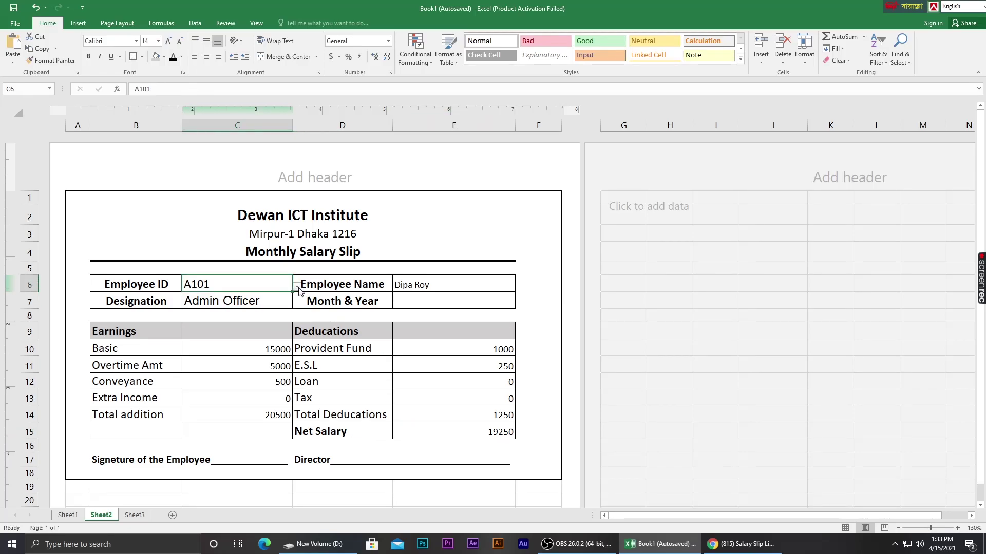
pyautogui.click(296, 288)
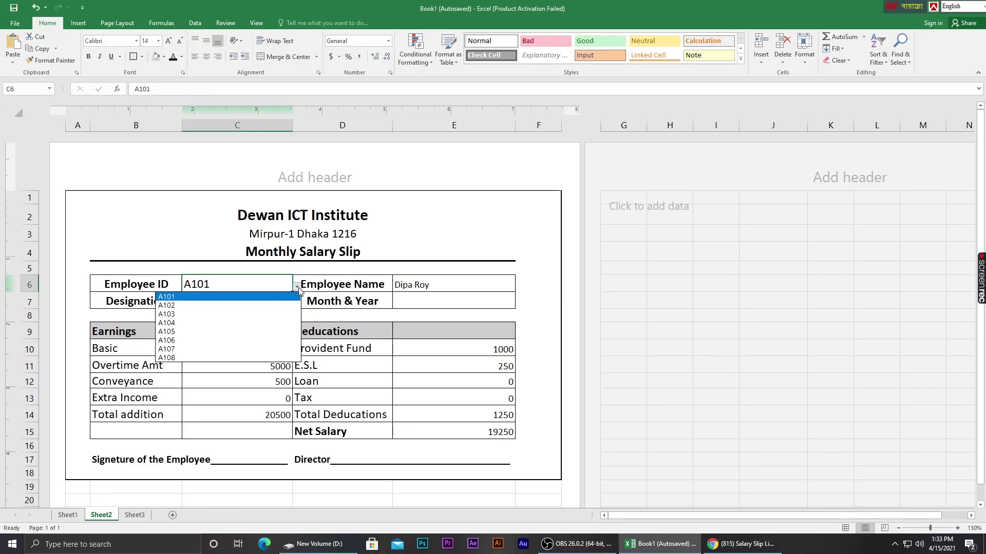
pyautogui.click(241, 306)
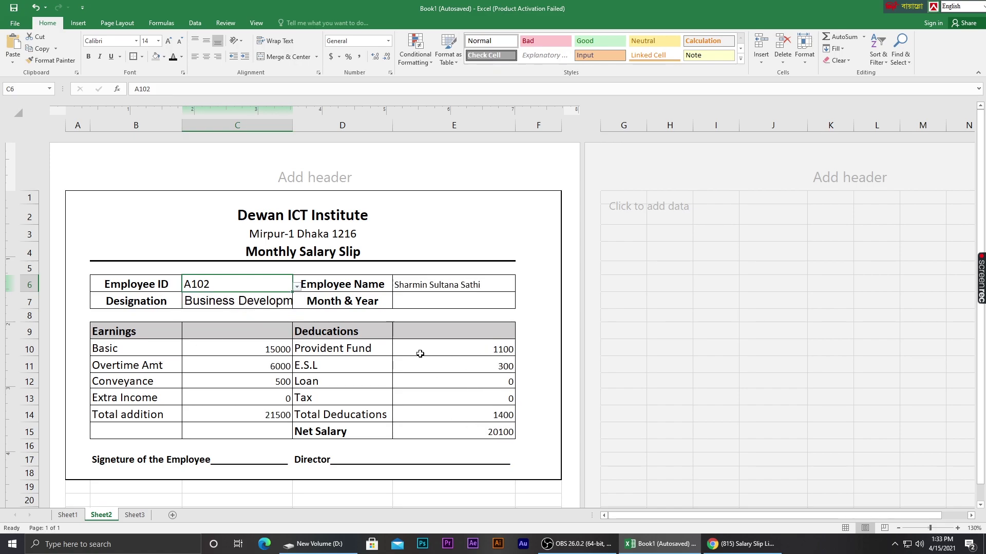
# Step: Reduce the Designation value in C7 to font size 11, and slightly widen column D and narrow column E
pyautogui.click(260, 299)
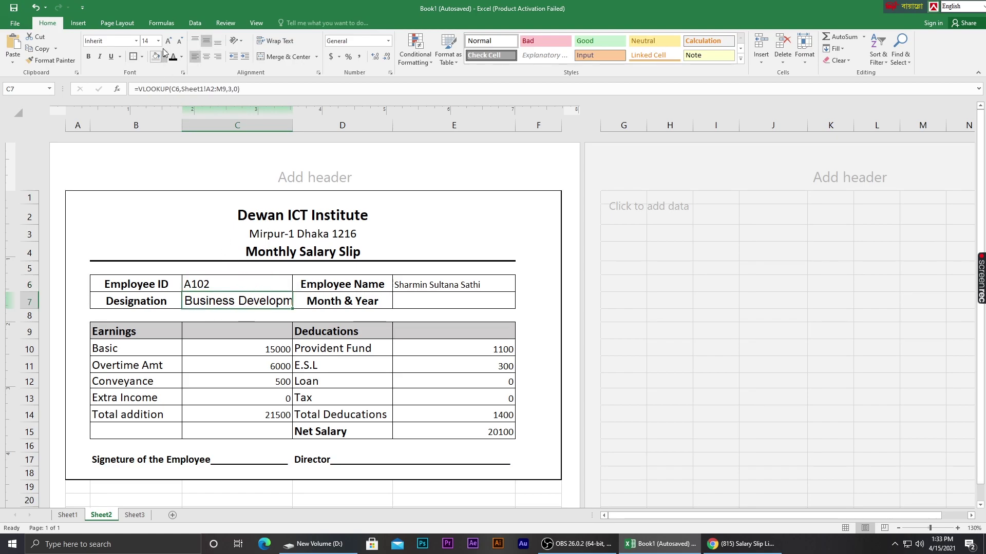
pyautogui.click(178, 41)
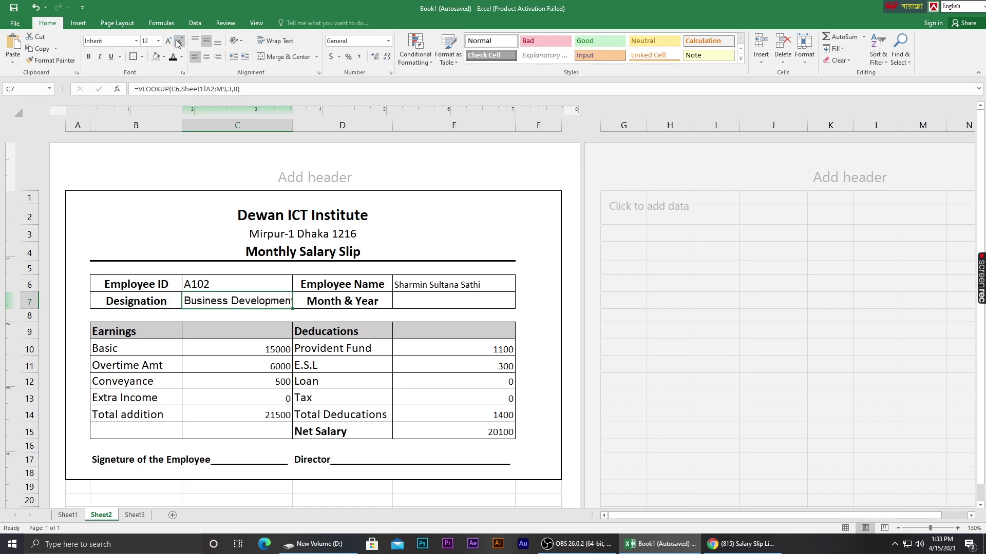
pyautogui.click(179, 41)
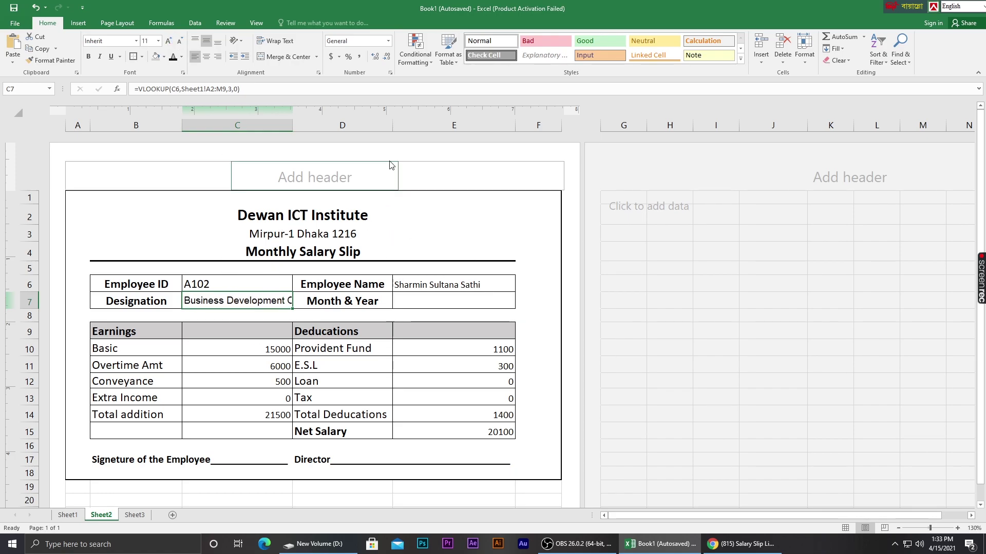
pyautogui.moveTo(392, 129); pyautogui.dragTo(400, 128)
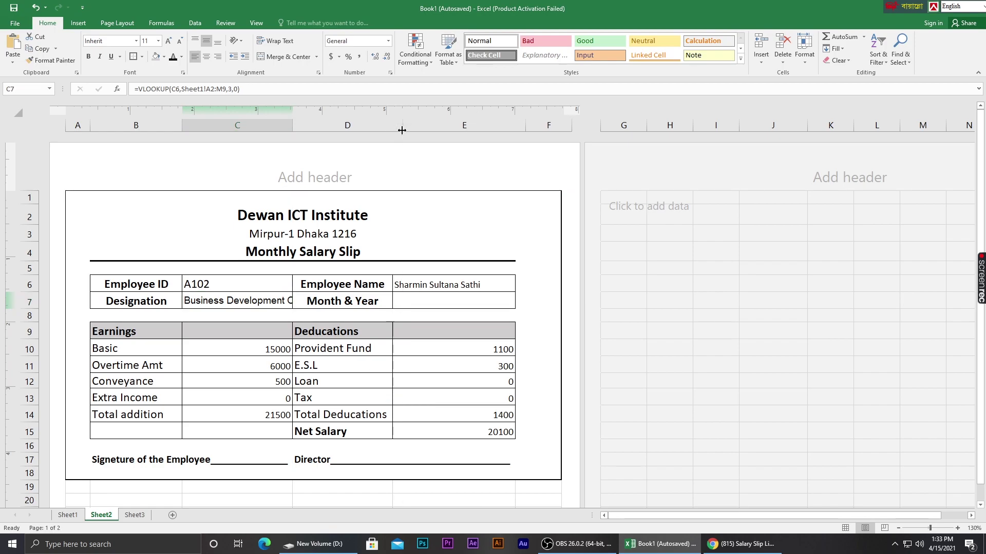
pyautogui.moveTo(524, 126); pyautogui.dragTo(500, 139)
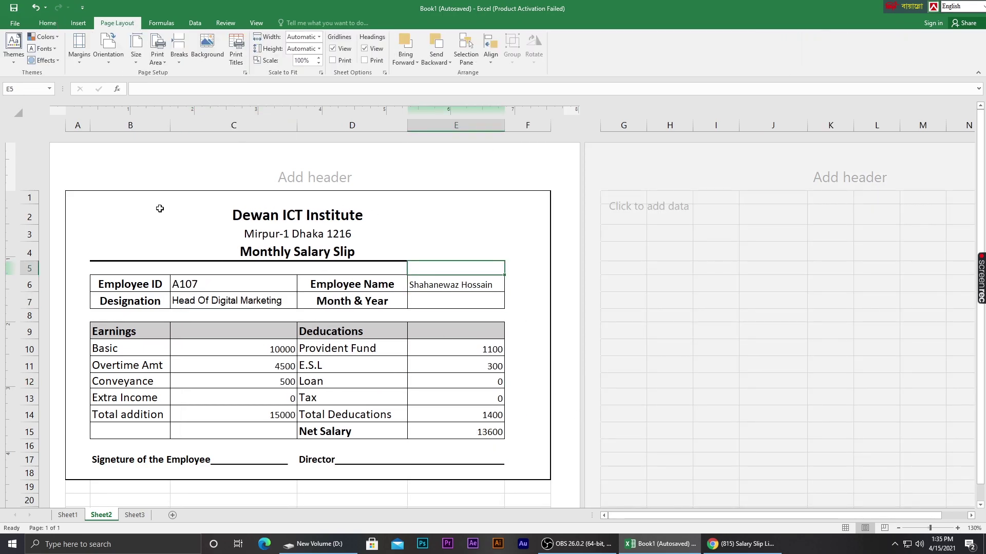
# Step: Set the whole salary slip, A1:F18, as the print area and open the print preview
pyautogui.moveTo(67, 199)
pyautogui.mouseDown()
pyautogui.moveTo(387, 378)
pyautogui.moveTo(531, 473)
pyautogui.mouseUp()
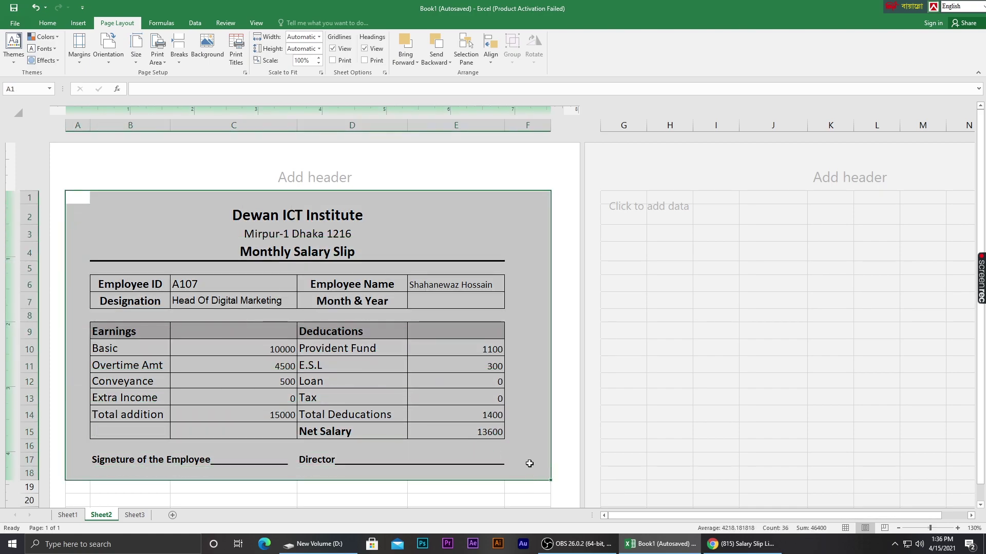
pyautogui.click(167, 64)
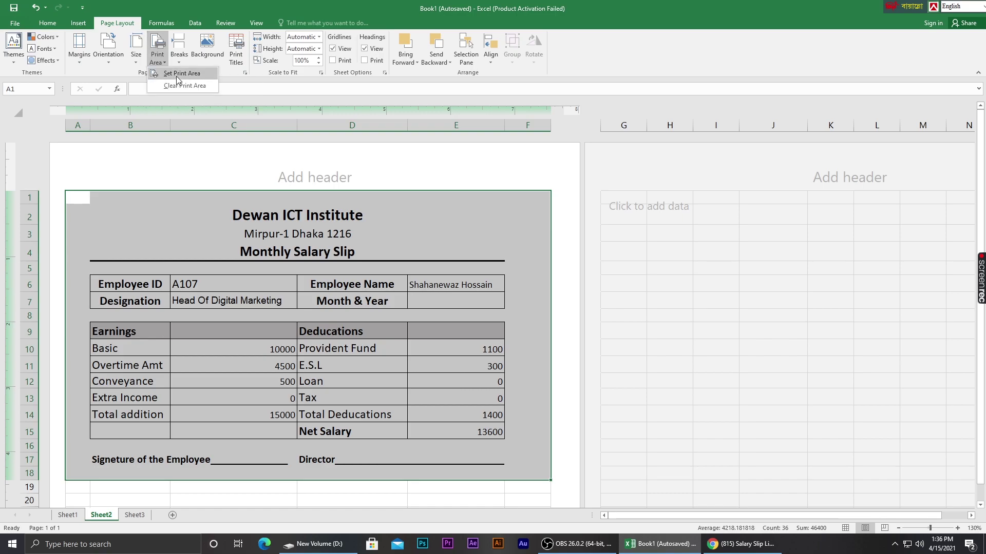
pyautogui.click(177, 76)
pyautogui.click(339, 266)
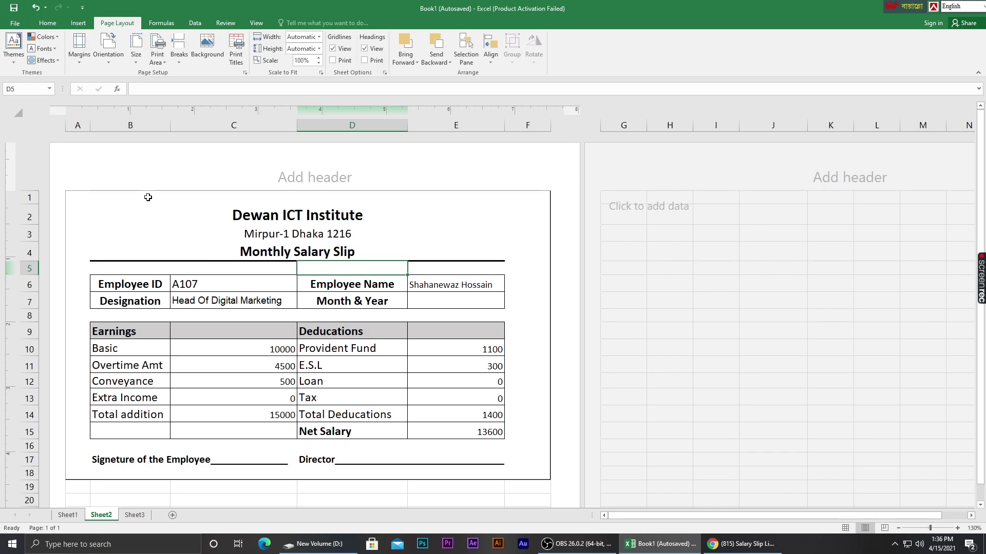
pyautogui.hotkey('ctrl', 'p')
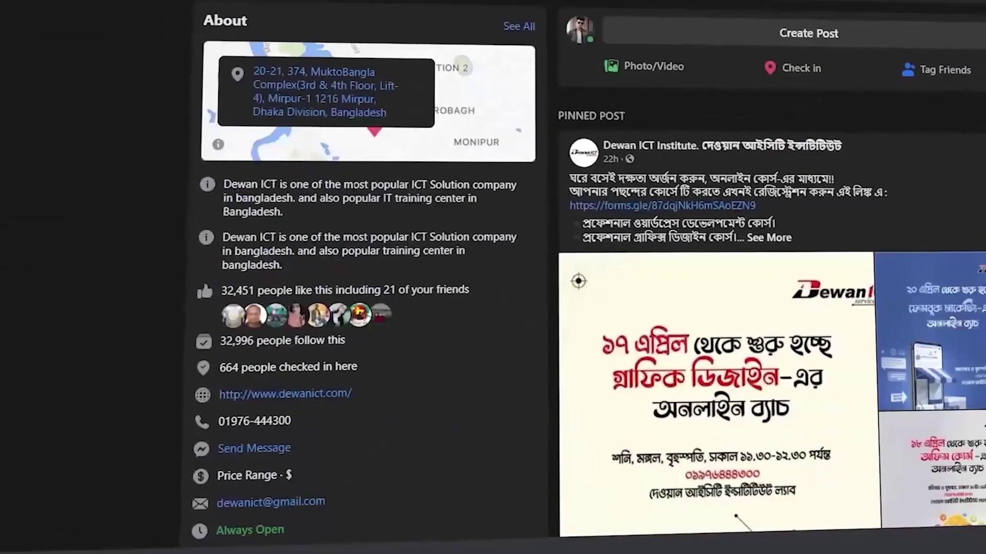
# Step: On the Dewan ICT Institute Facebook page, view the pinned post's online course announcement images one after another
pyautogui.scroll(-5, 745, 112)
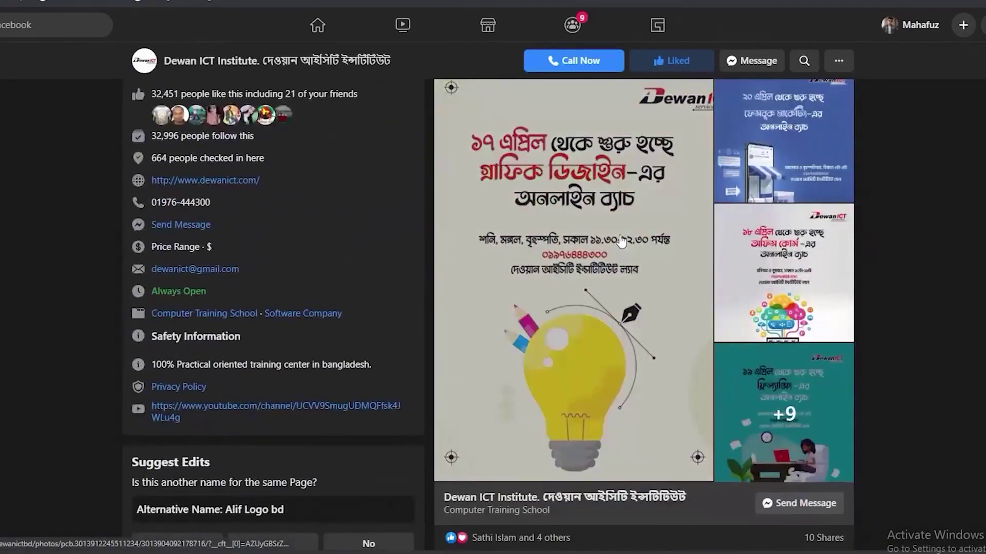
pyautogui.click(620, 239)
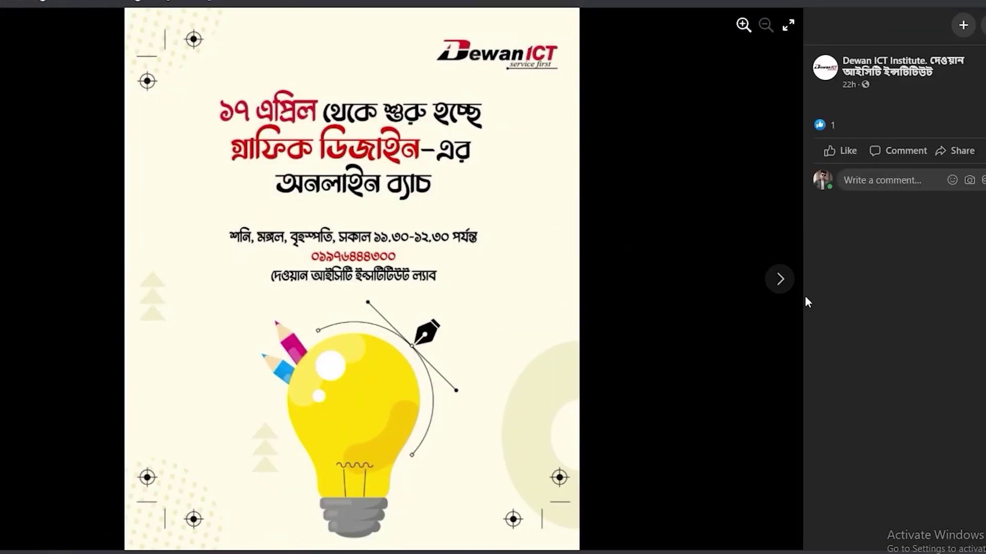
pyautogui.click(780, 281)
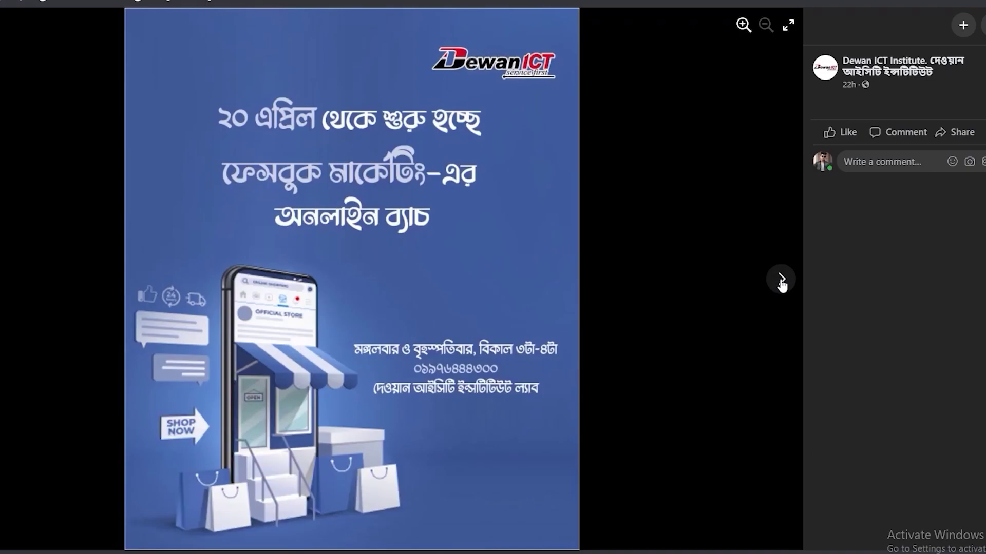
pyautogui.click(781, 282)
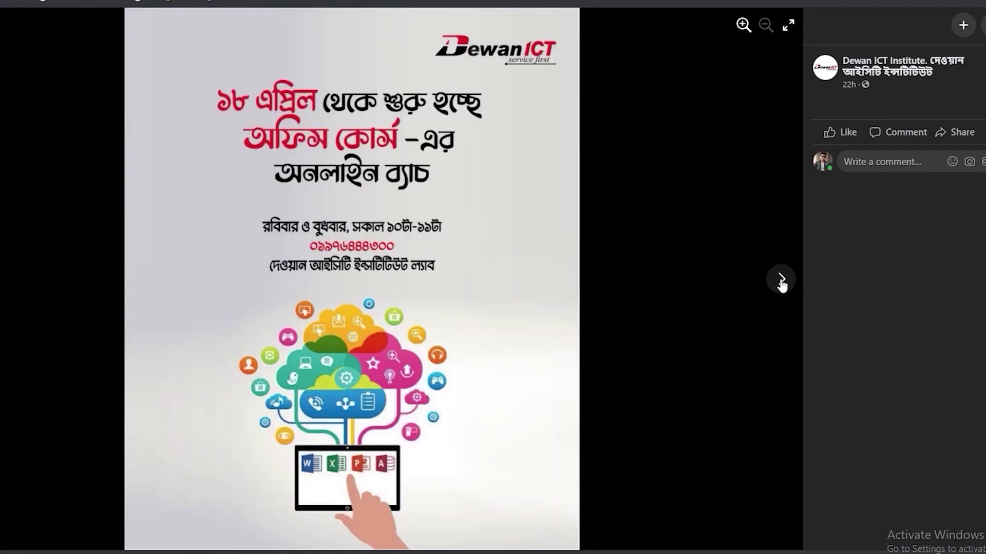
pyautogui.click(781, 281)
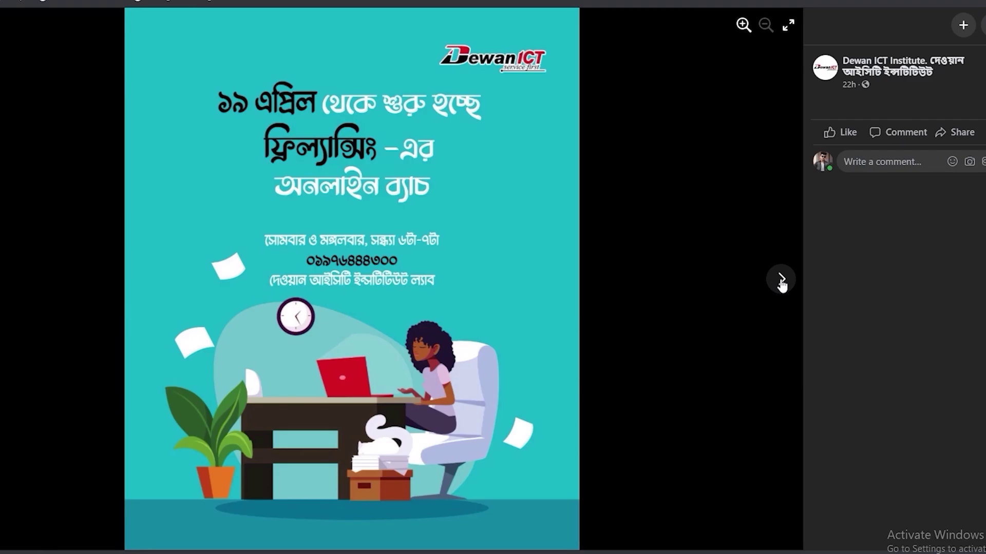
pyautogui.click(781, 281)
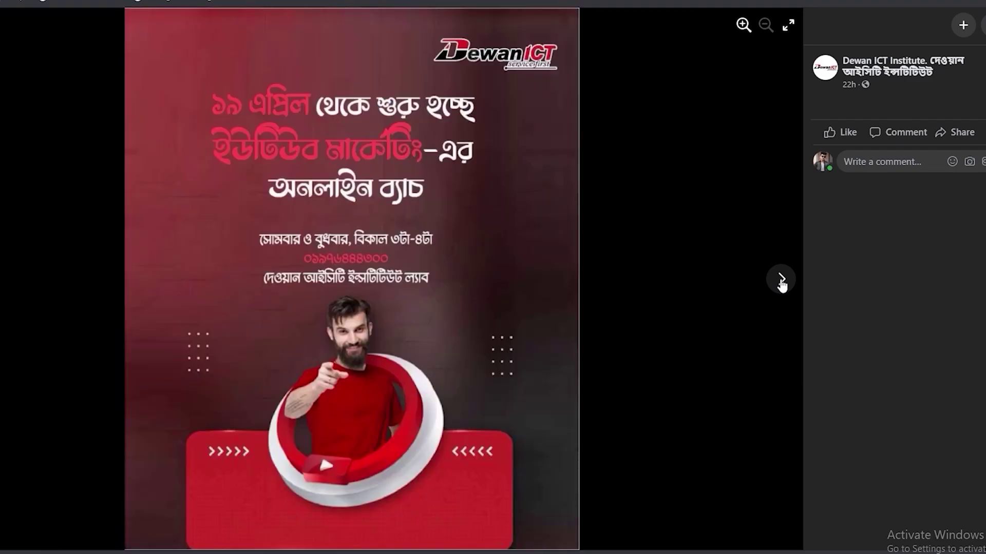
pyautogui.click(781, 281)
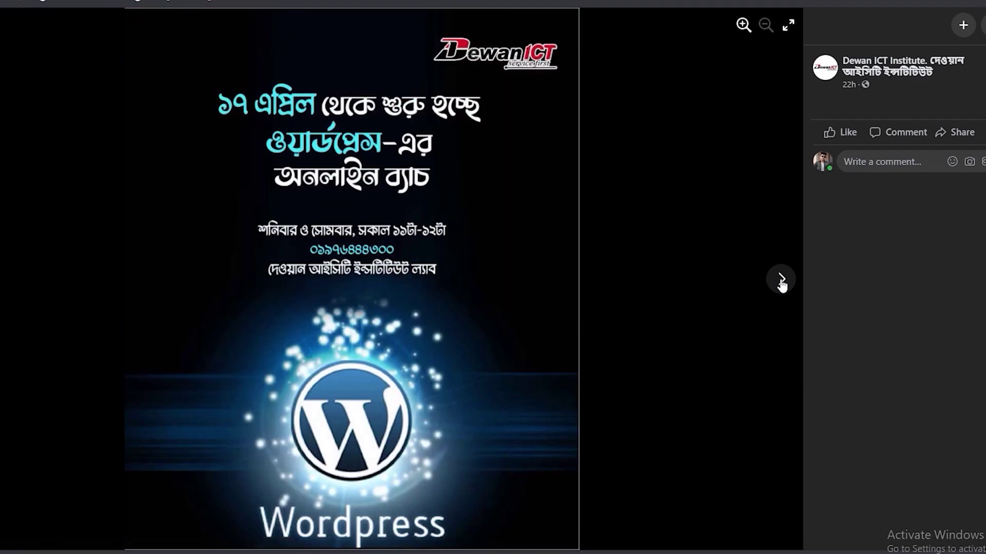
pyautogui.click(781, 282)
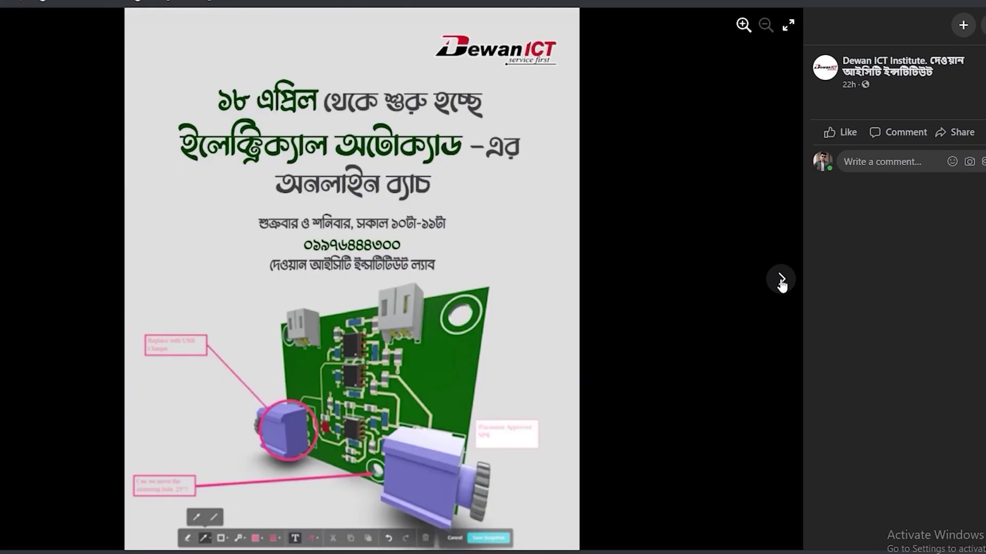
pyautogui.click(781, 282)
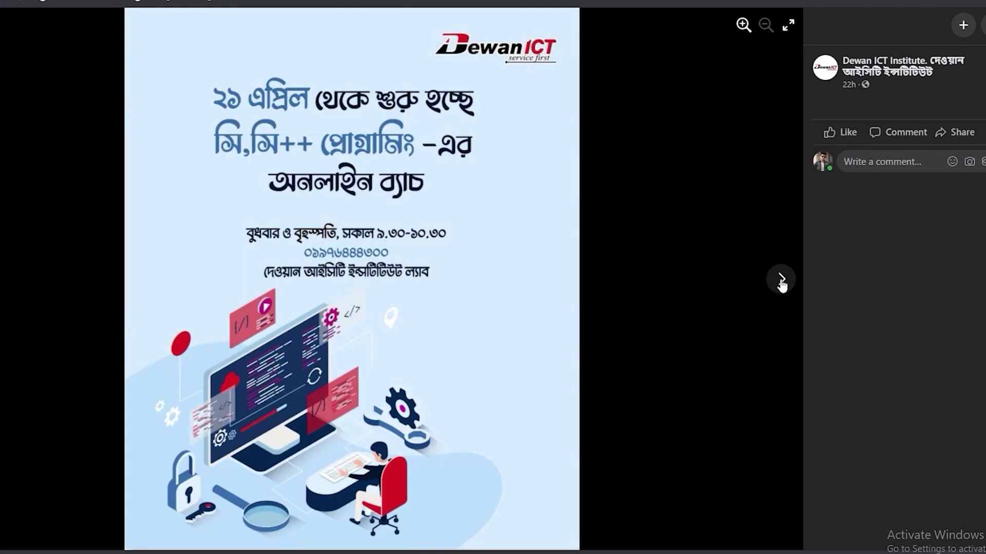
pyautogui.click(781, 281)
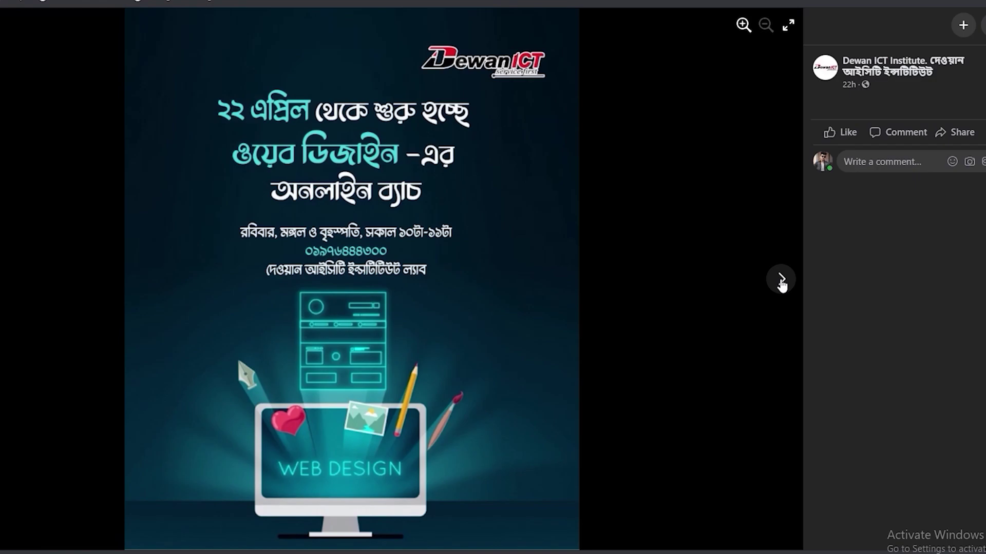
pyautogui.click(780, 281)
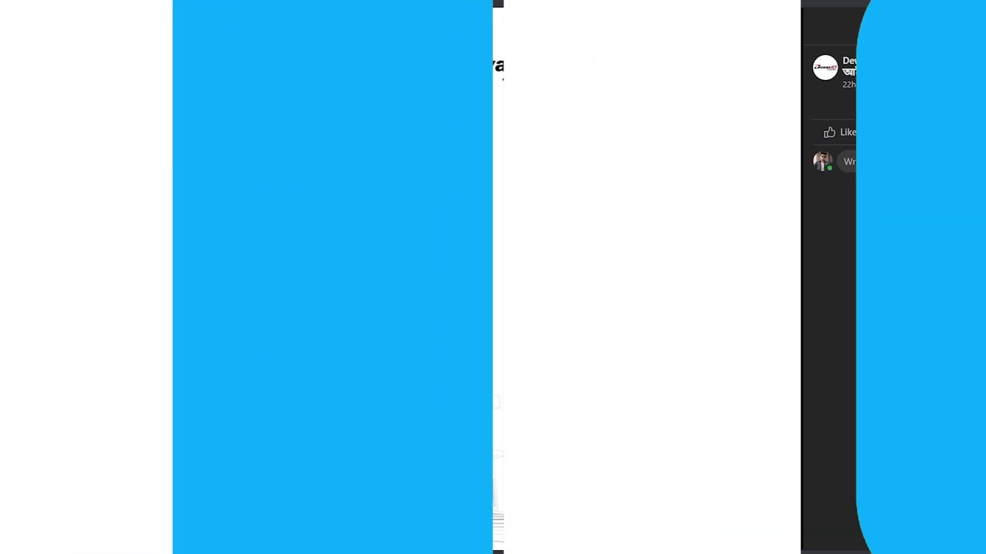